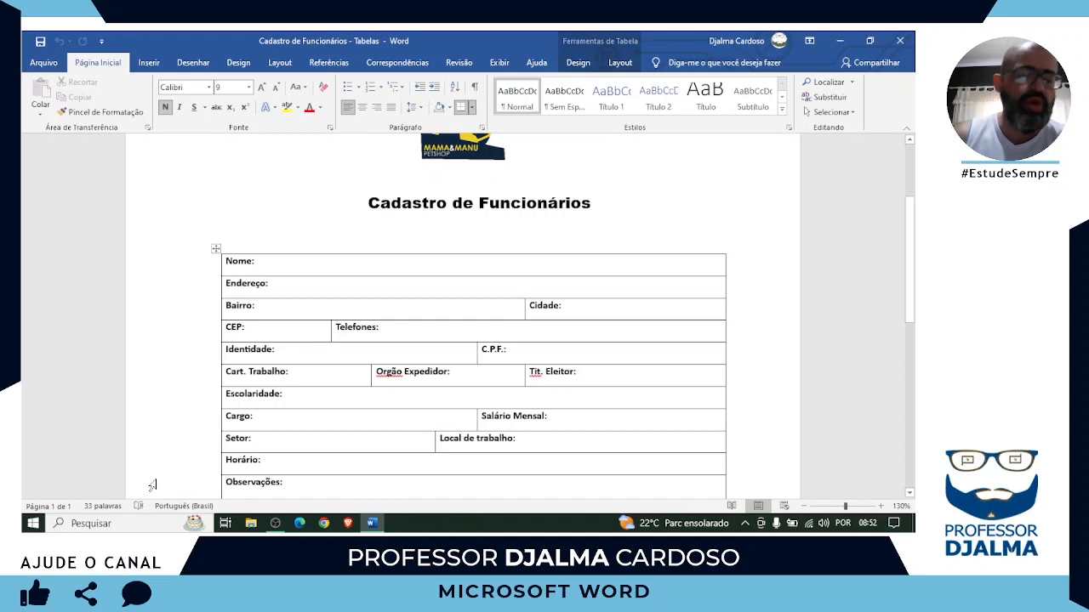
# Step: Create a new blank document
pyautogui.hotkey('ctrl', 'n')
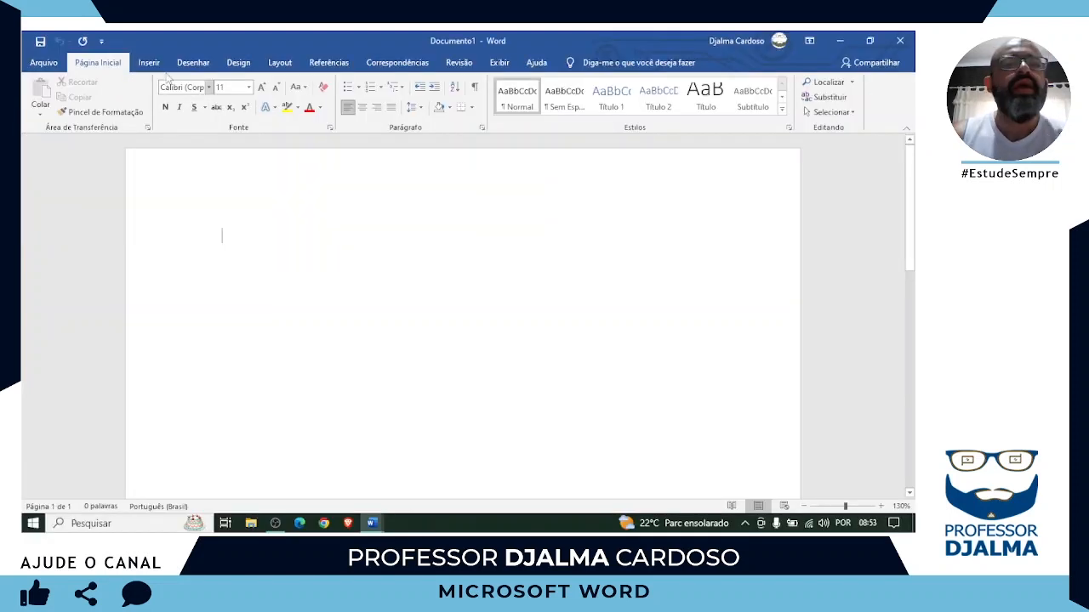
pyautogui.click(150, 63)
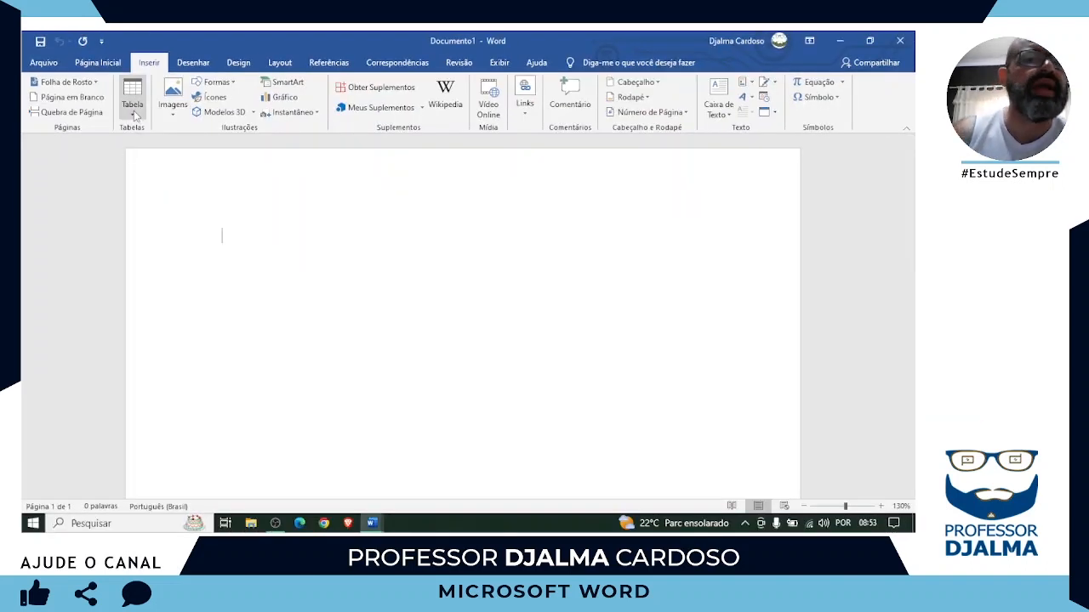
pyautogui.click(133, 116)
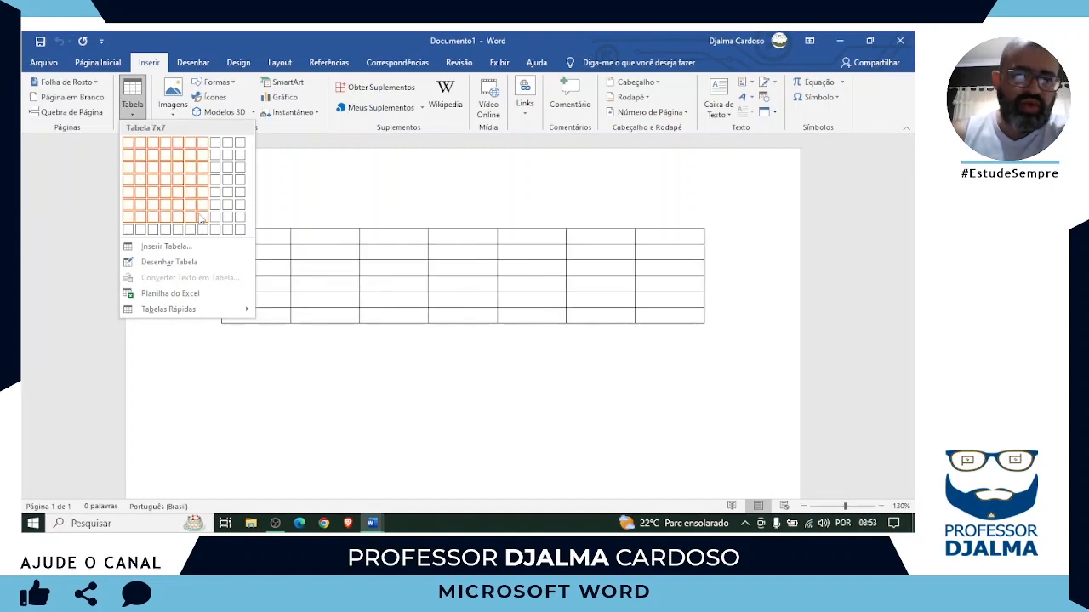
pyautogui.click(160, 247)
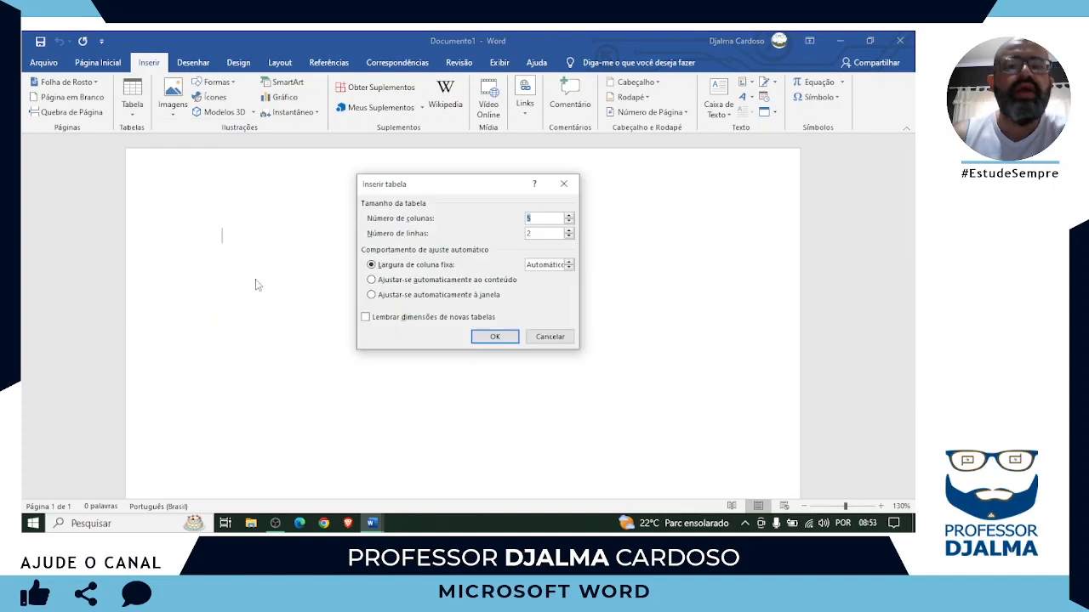
pyautogui.click(535, 233)
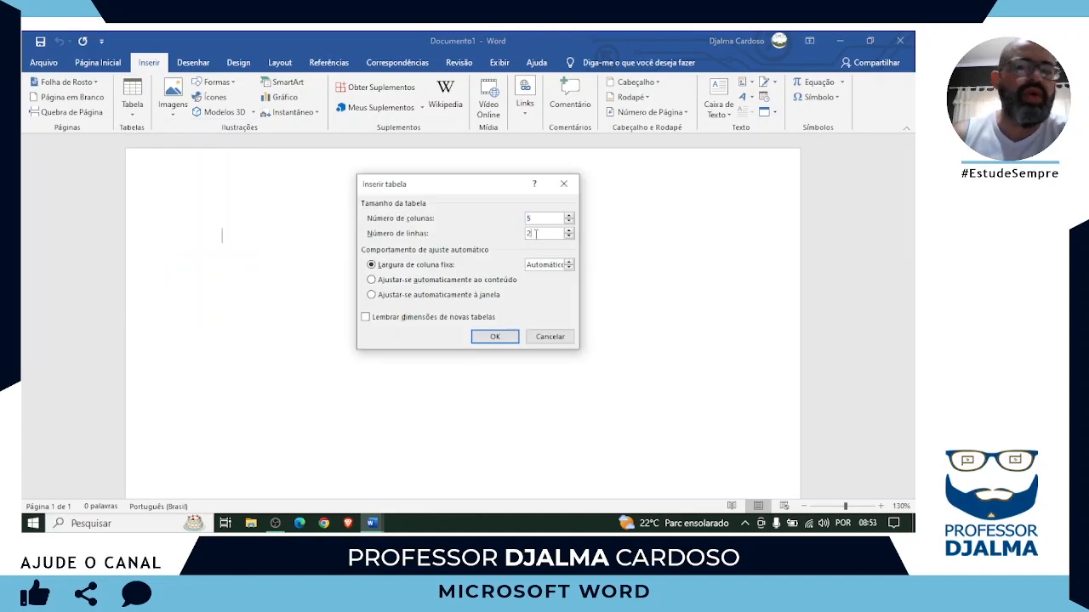
pyautogui.click(563, 184)
pyautogui.click(135, 114)
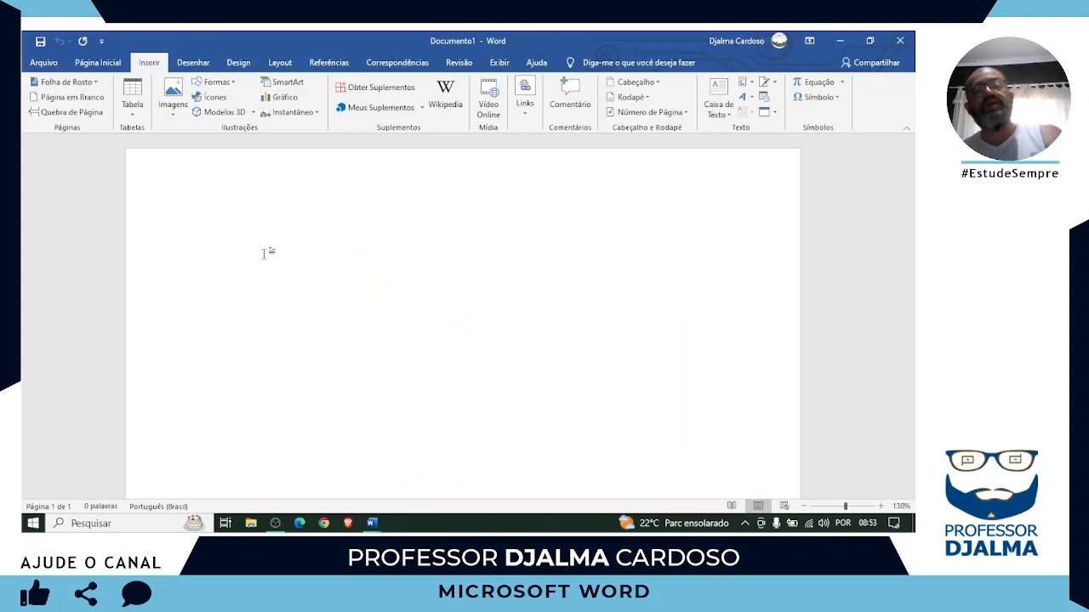
# Step: Consult the finished employee form and enter the title CADASTRO DE FUNCIONÁRIOS on the first line of the blank document
pyautogui.moveTo(372, 523)
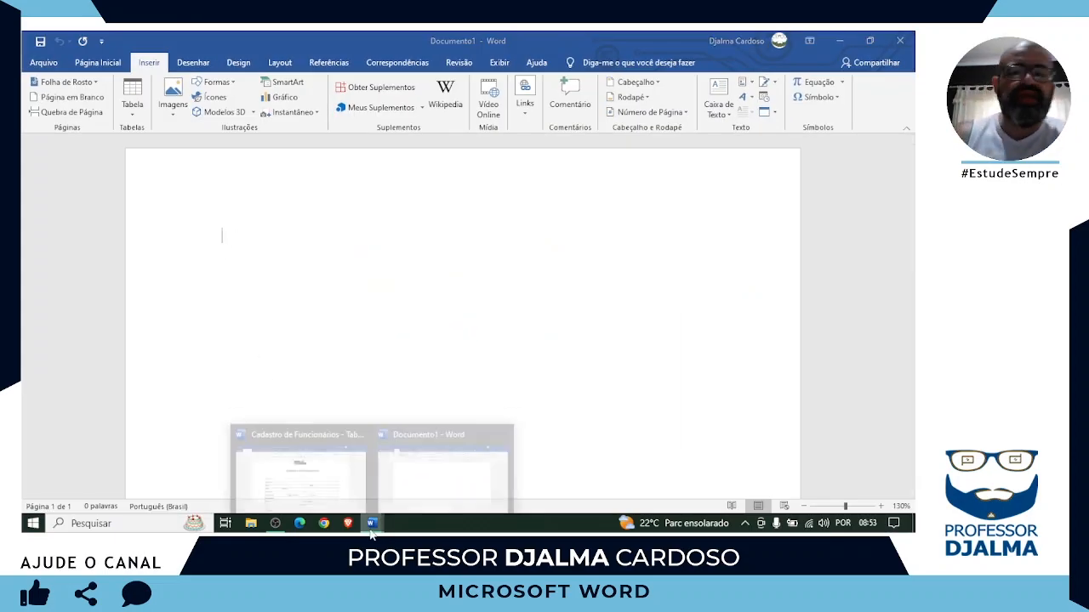
pyautogui.click(334, 485)
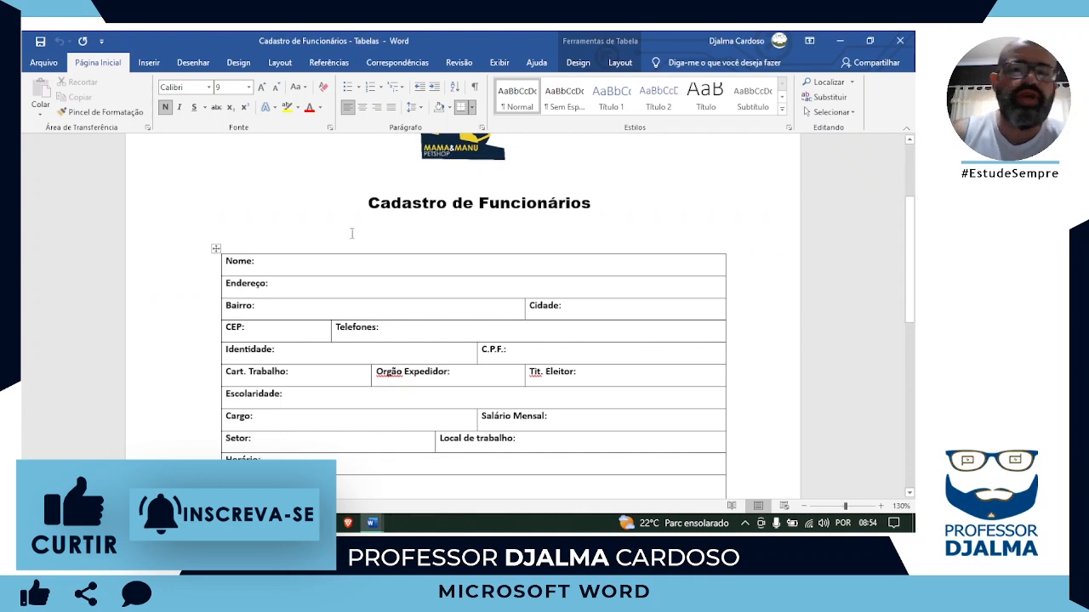
pyautogui.moveTo(380, 527)
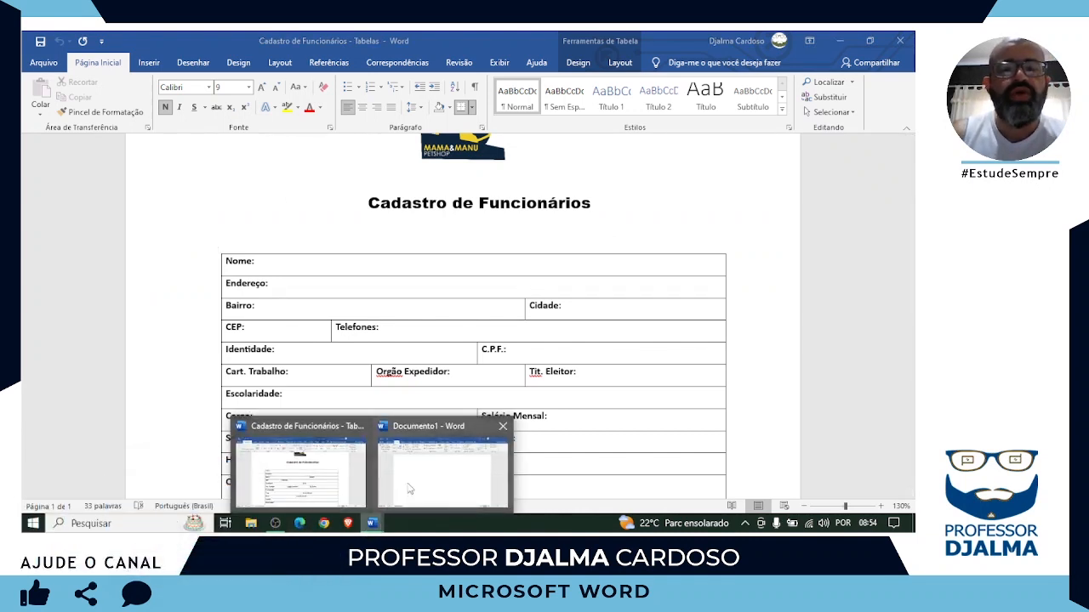
pyautogui.click(438, 467)
pyautogui.write('CA')
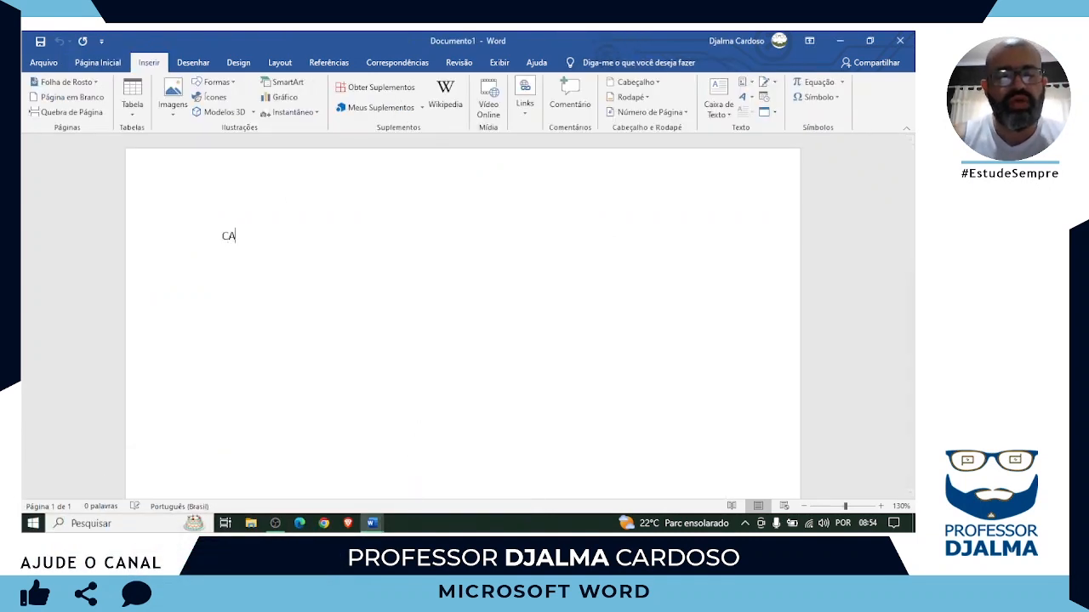
pyautogui.write('DASTRO DE FUNC')
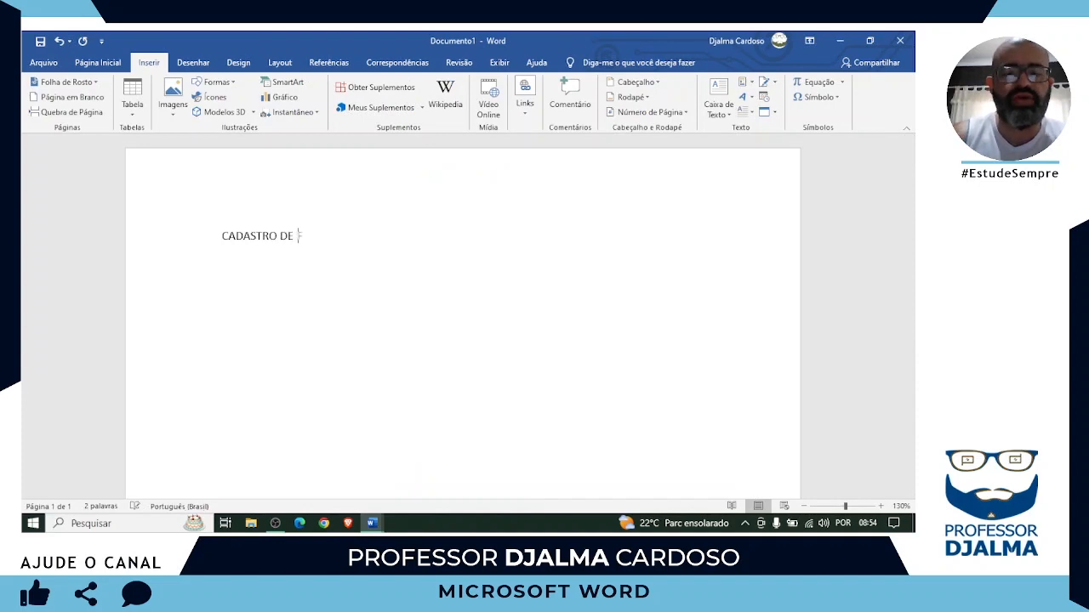
pyautogui.write('IONÁRIOS')
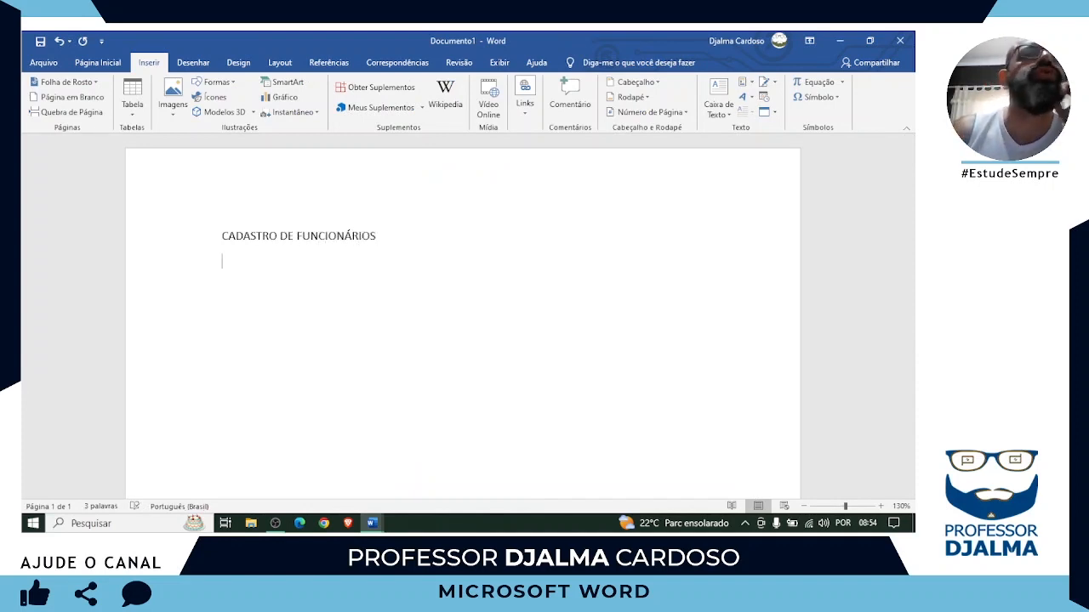
# Step: Draw a one-cell table about 16 cm wide and 0.7 cm high below the title and label it "Nome:"
pyautogui.click(132, 106)
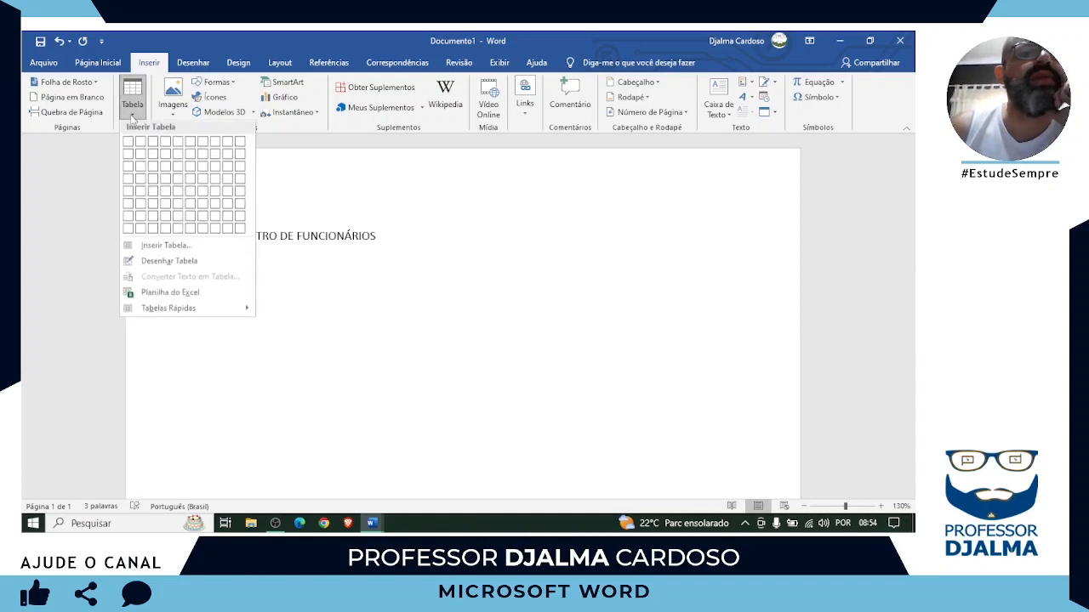
pyautogui.click(170, 262)
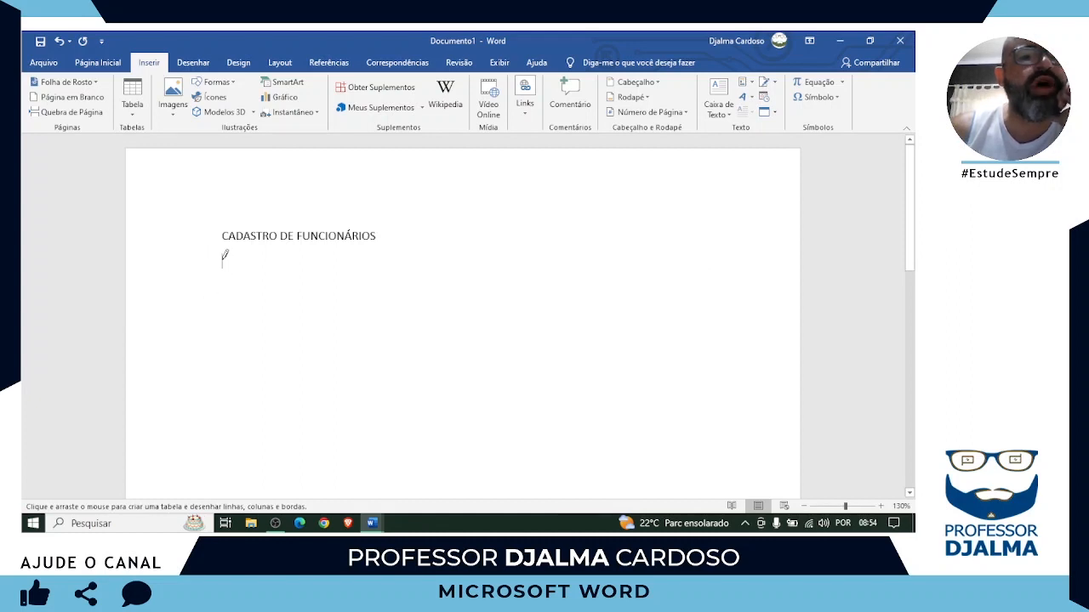
pyautogui.moveTo(223, 259)
pyautogui.mouseDown()
pyautogui.moveTo(302, 280)
pyautogui.moveTo(515, 279)
pyautogui.moveTo(666, 308)
pyautogui.moveTo(737, 295)
pyautogui.moveTo(749, 281)
pyautogui.mouseUp()
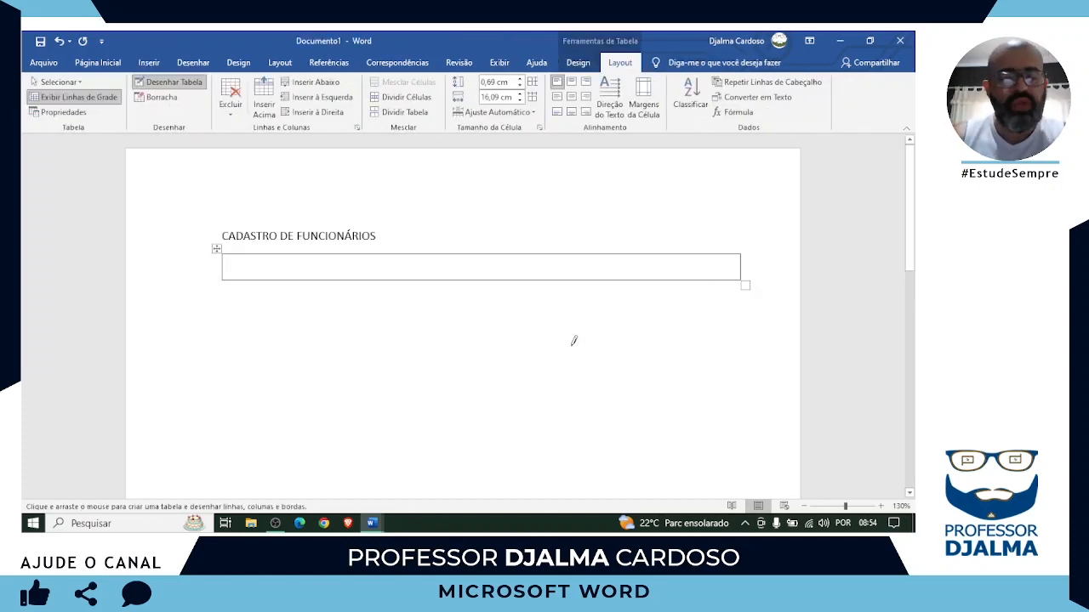
pyautogui.press('Escape')
pyautogui.write('Nome:')
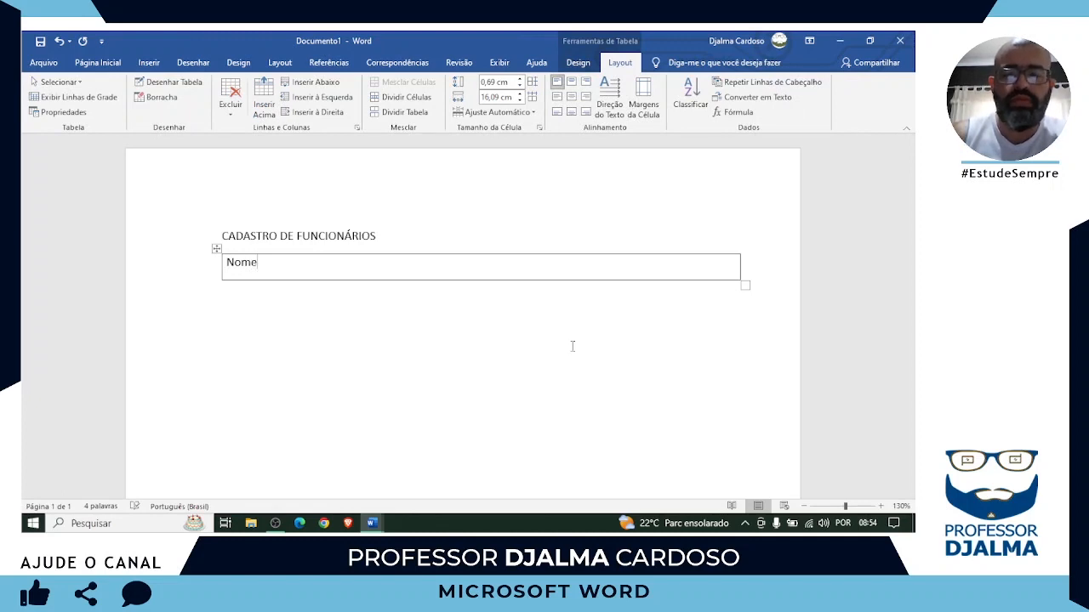
# Step: Consult the finished form, try to draw a second row beneath the "Nome:" row, and undo the drawn lines
pyautogui.click(372, 523)
pyautogui.click(345, 481)
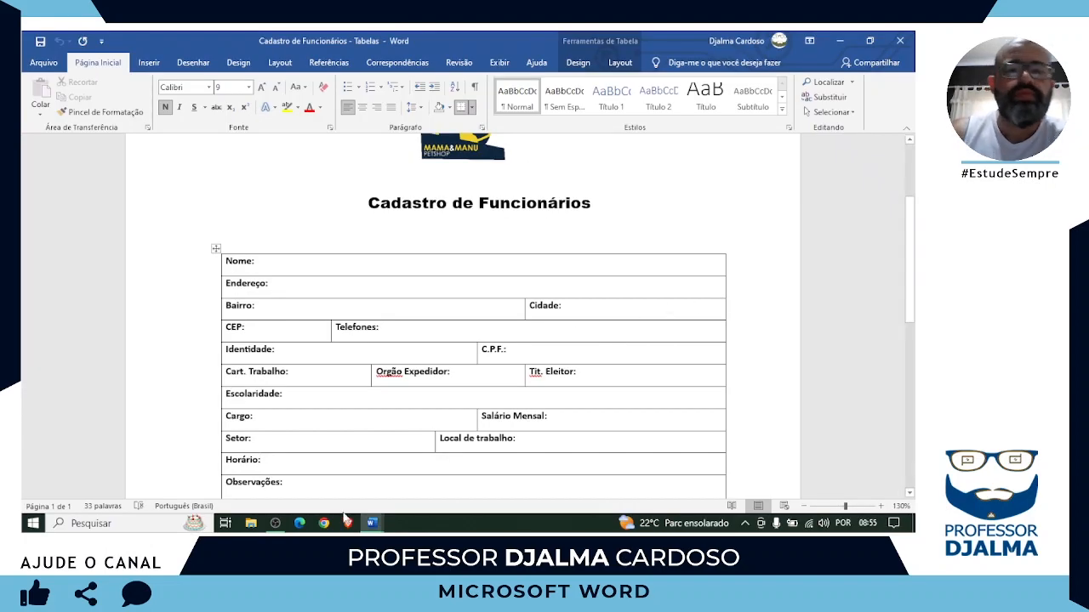
pyautogui.click(372, 523)
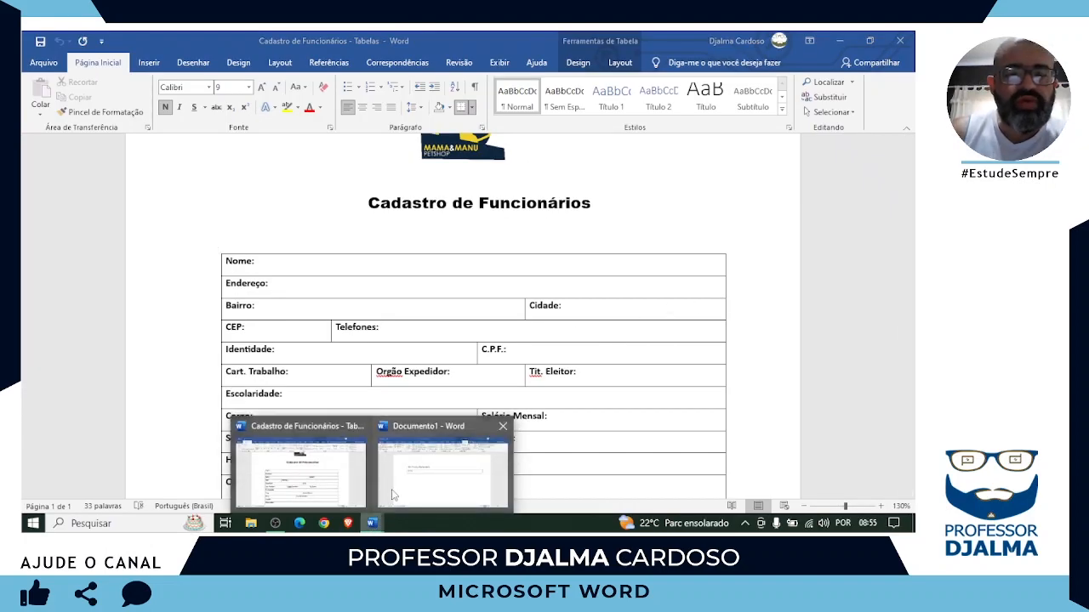
pyautogui.click(438, 463)
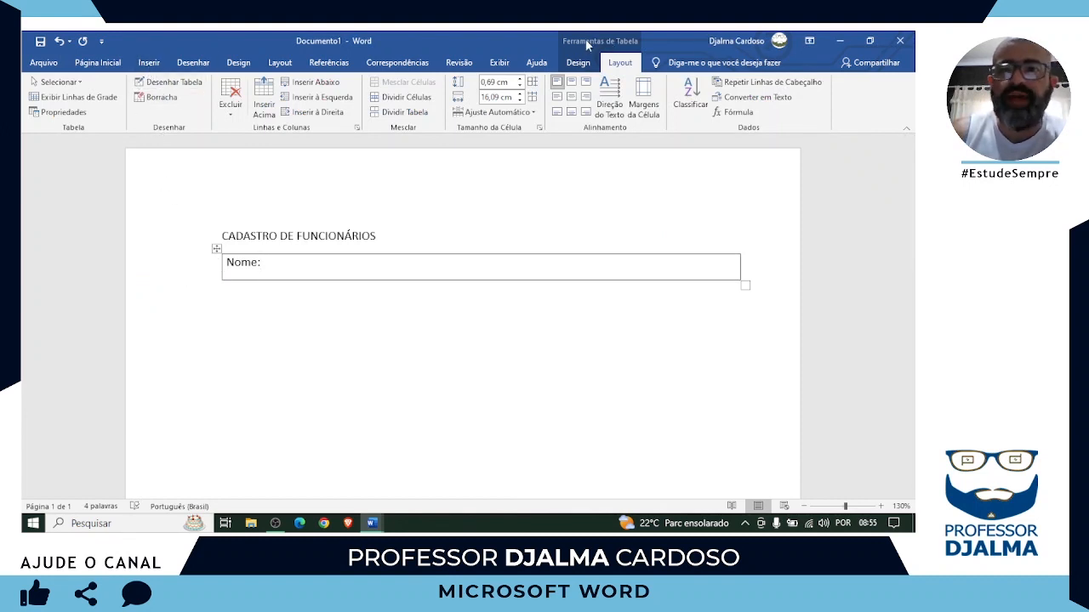
pyautogui.click(164, 86)
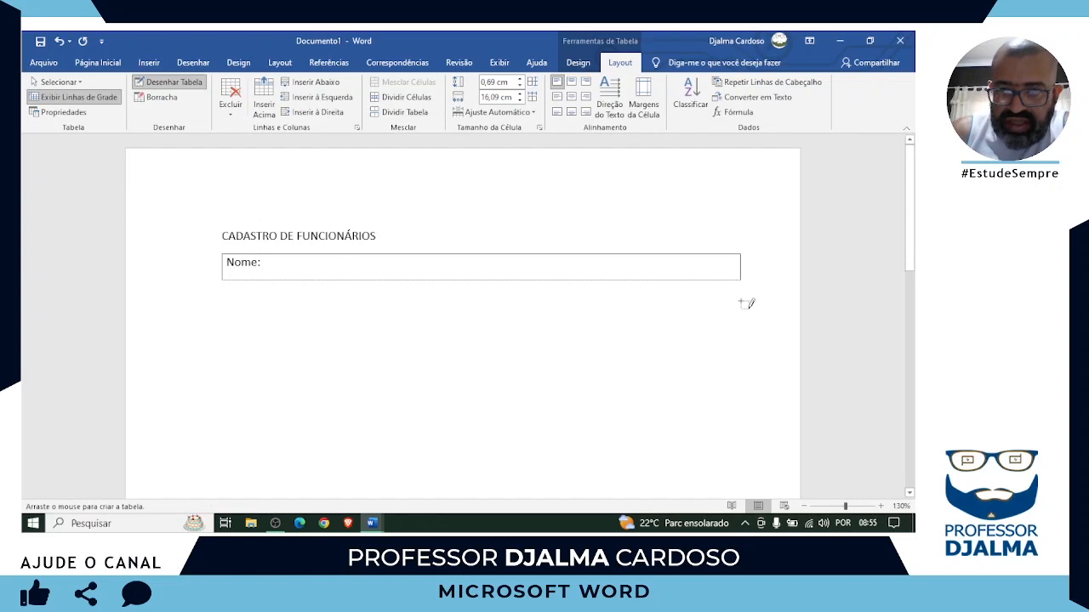
pyautogui.moveTo(742, 304); pyautogui.dragTo(741, 305)
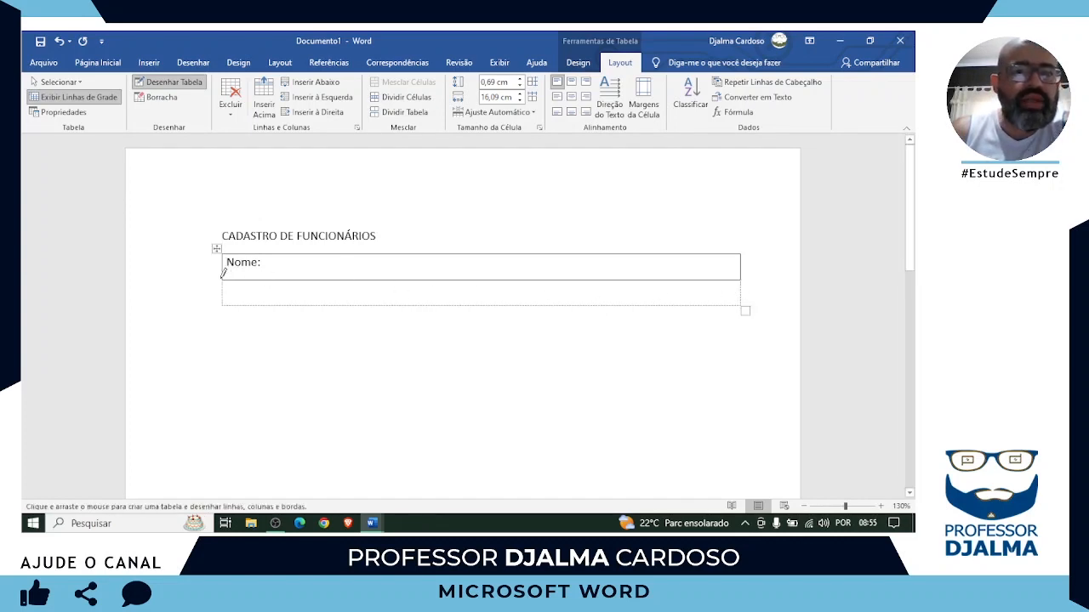
pyautogui.moveTo(223, 280)
pyautogui.mouseDown()
pyautogui.moveTo(331, 301)
pyautogui.moveTo(308, 283)
pyautogui.mouseUp()
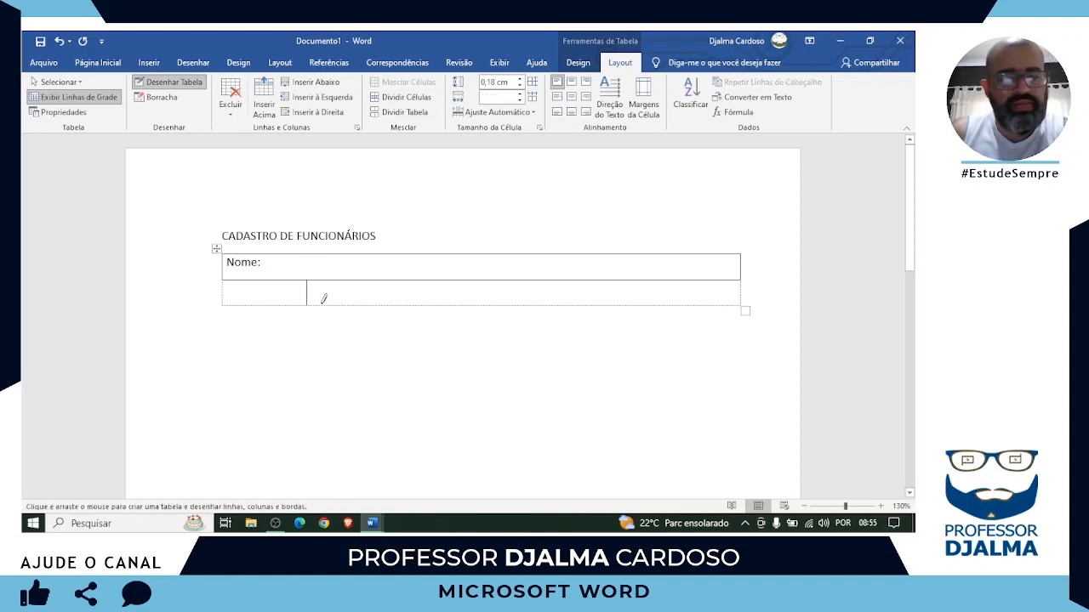
pyautogui.hotkey('ctrl', 'z')
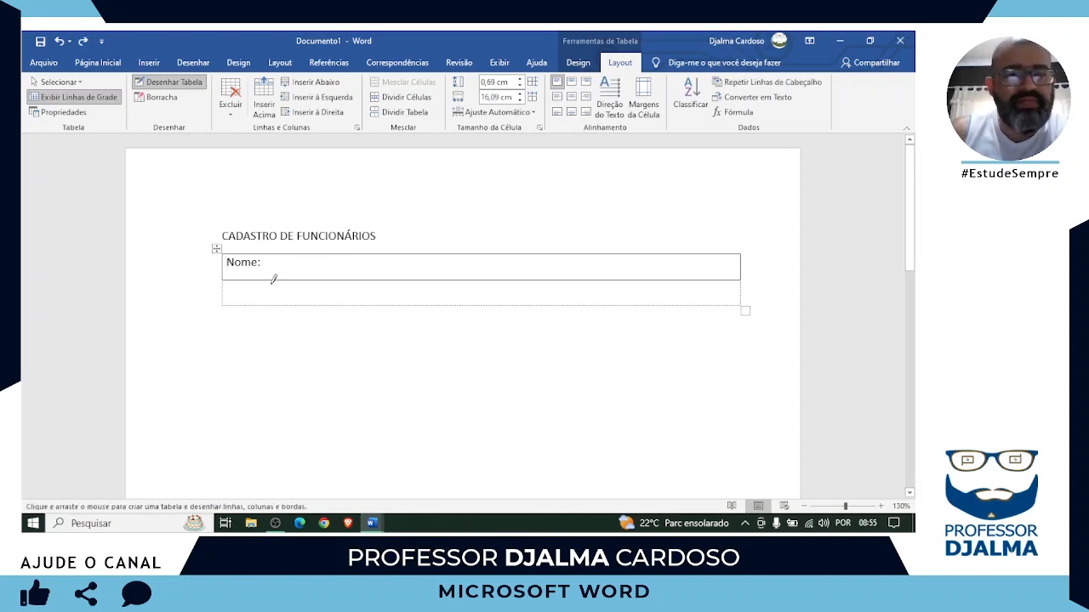
pyautogui.hotkey('ctrl', 'z')
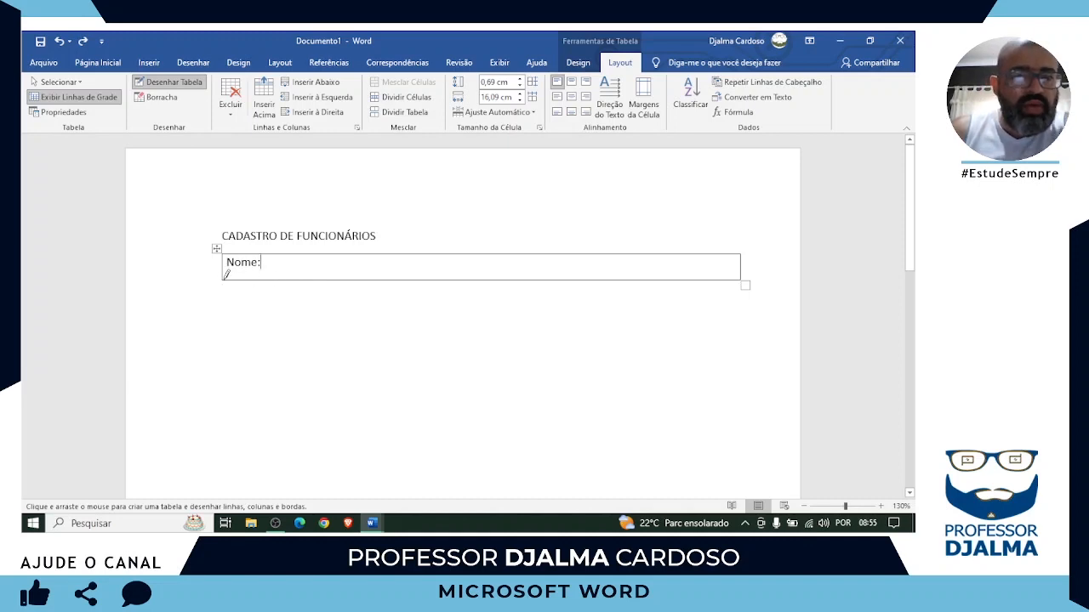
# Step: Draw a full-width second row directly beneath the "Nome:" row and label it "Endereço:"
pyautogui.moveTo(224, 277)
pyautogui.mouseDown()
pyautogui.moveTo(267, 304)
pyautogui.moveTo(391, 316)
pyautogui.moveTo(748, 312)
pyautogui.moveTo(741, 286)
pyautogui.moveTo(741, 307)
pyautogui.moveTo(446, 321)
pyautogui.mouseUp()
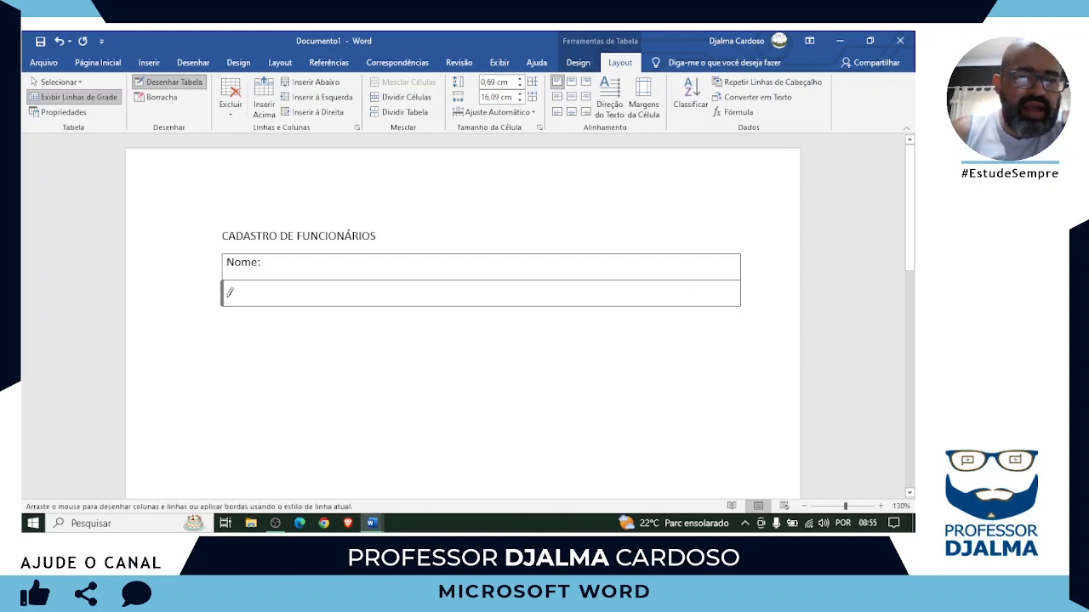
pyautogui.press('Escape')
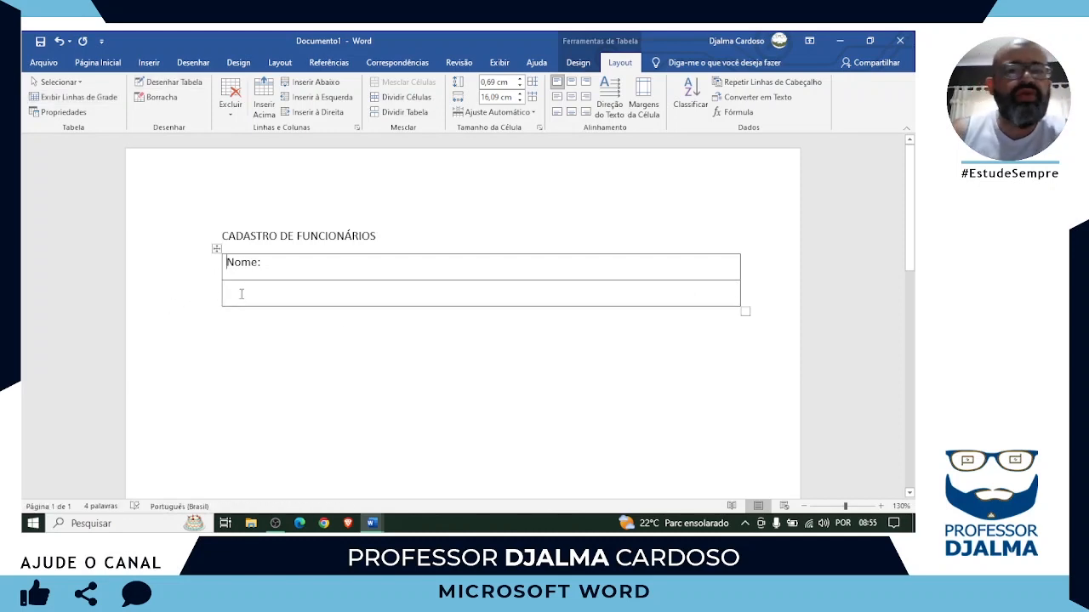
pyautogui.click(242, 290)
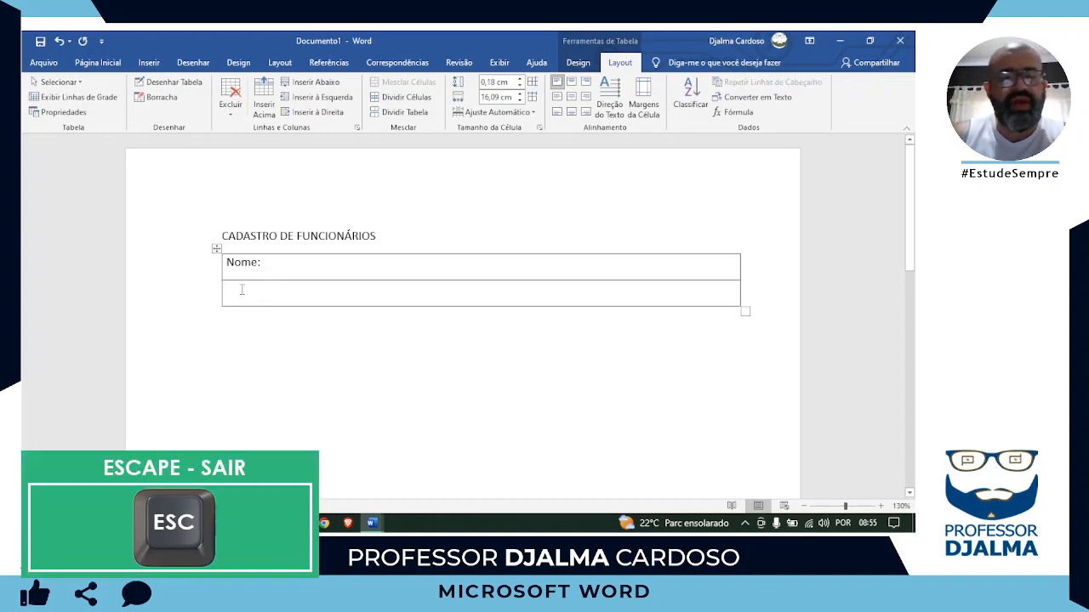
pyautogui.write('Endereço')
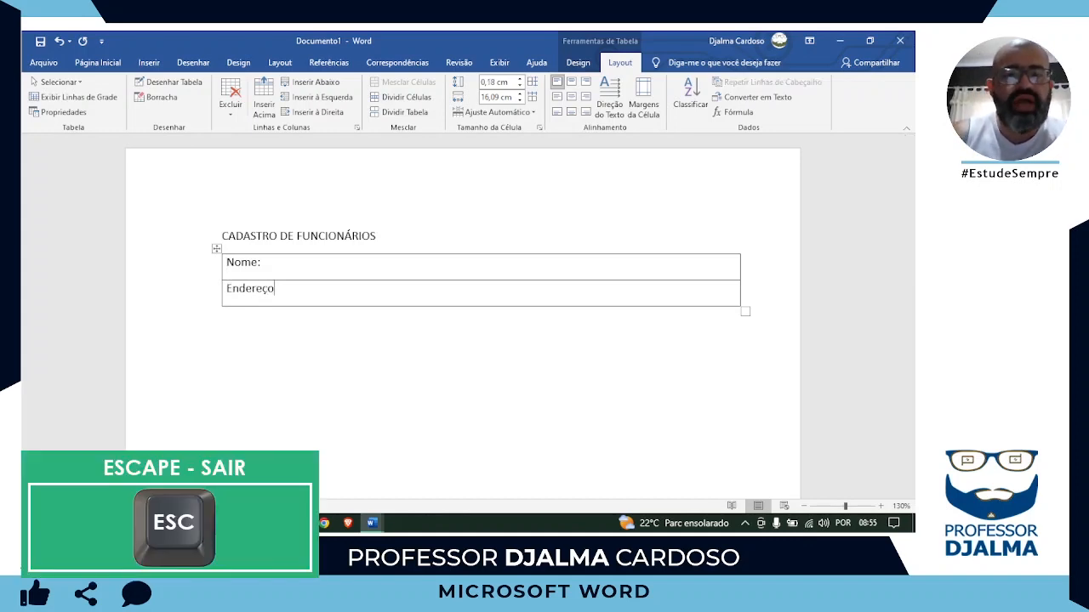
pyautogui.write(':')
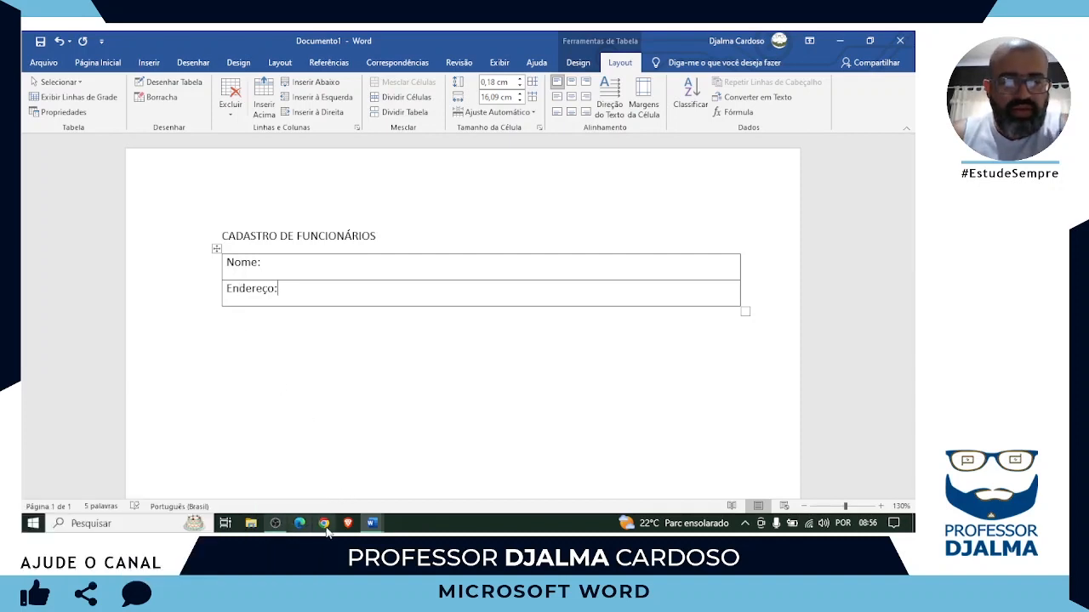
# Step: Check the finished form's layout and draw a full-width third row beneath the "Endereço:" row of the new table
pyautogui.moveTo(372, 524)
pyautogui.click(315, 482)
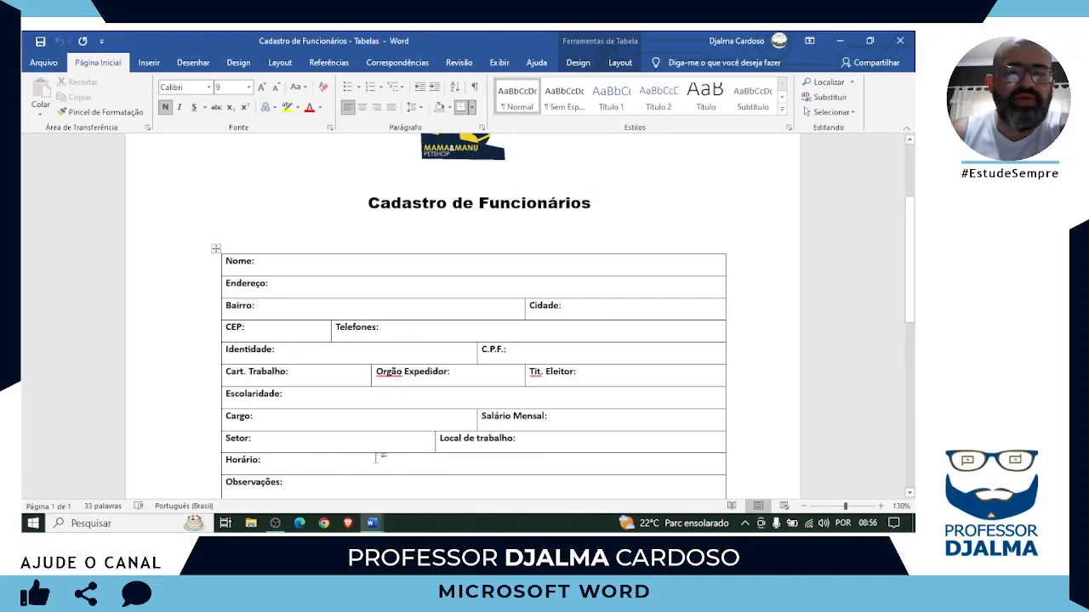
pyautogui.moveTo(371, 531)
pyautogui.click(416, 469)
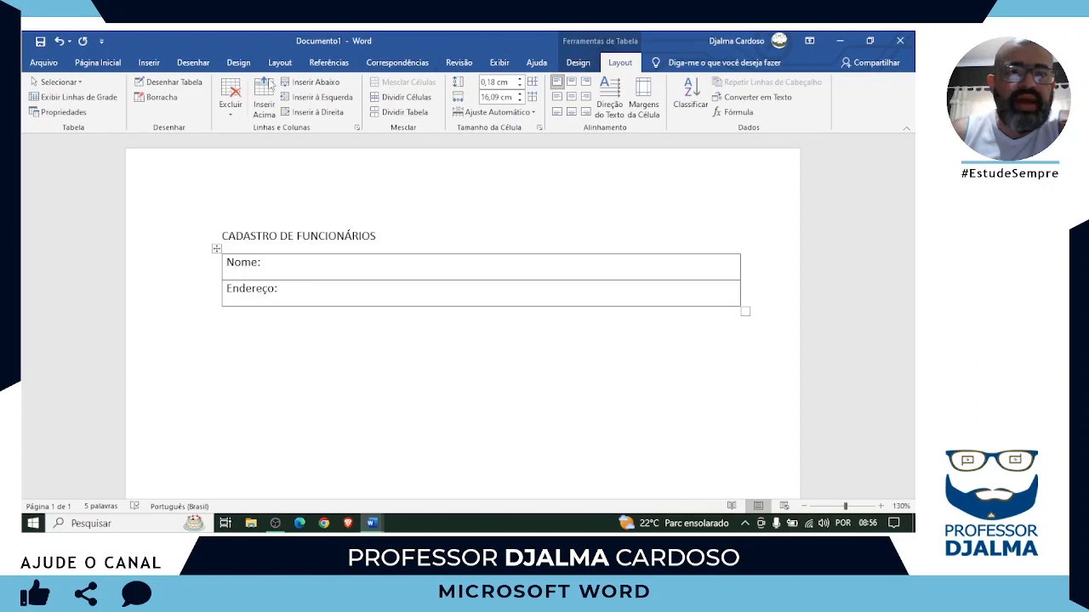
pyautogui.click(179, 86)
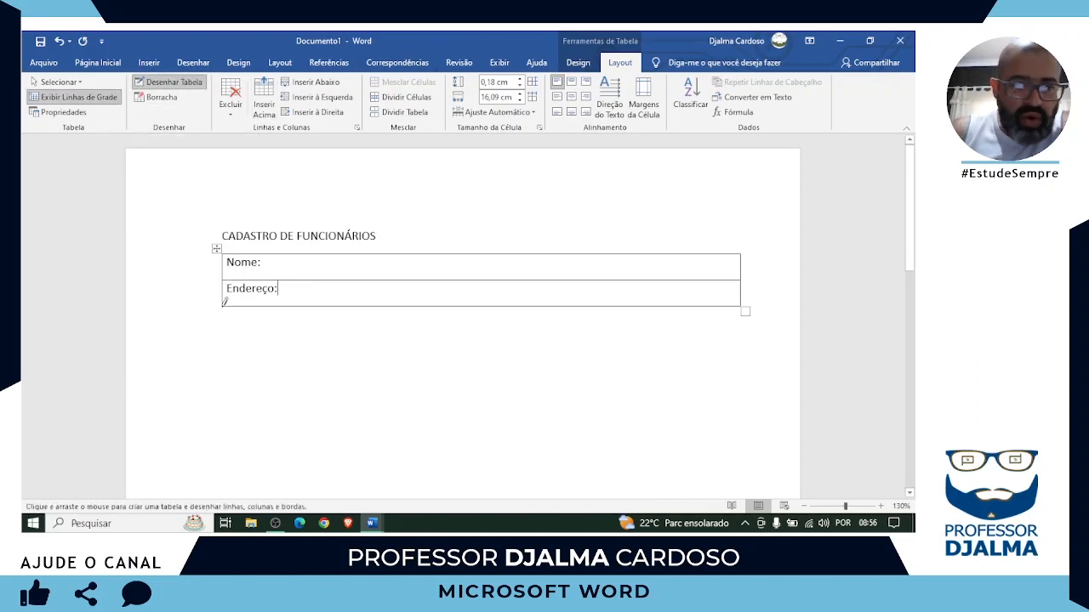
pyautogui.moveTo(223, 301)
pyautogui.mouseDown()
pyautogui.moveTo(425, 335)
pyautogui.moveTo(742, 325)
pyautogui.mouseUp()
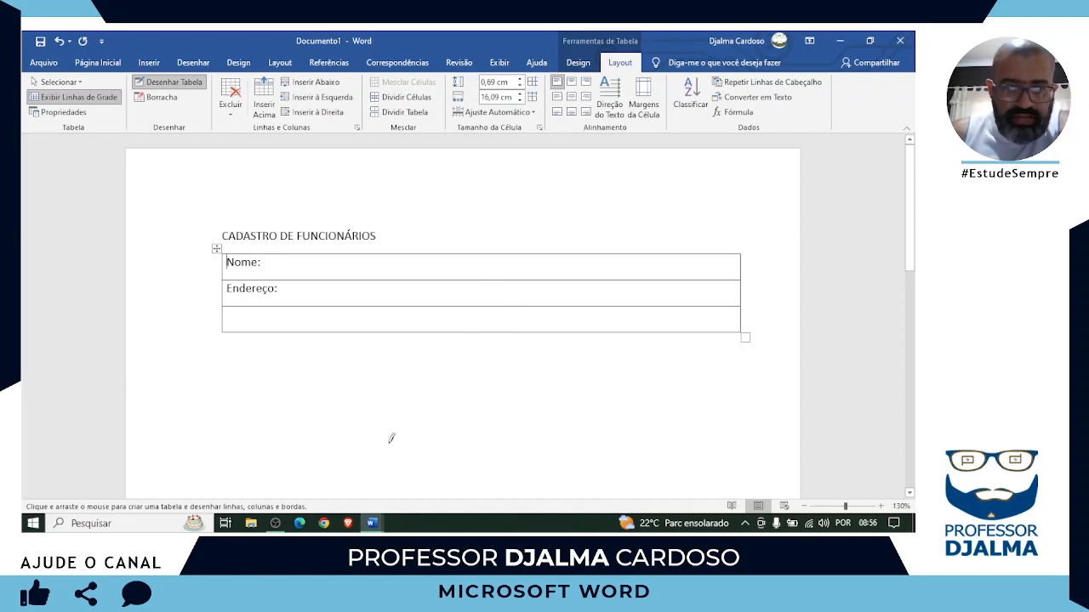
# Step: Check the finished form and divide the new table's third row into two cells, the second about 6.1 cm wide
pyautogui.click(372, 523)
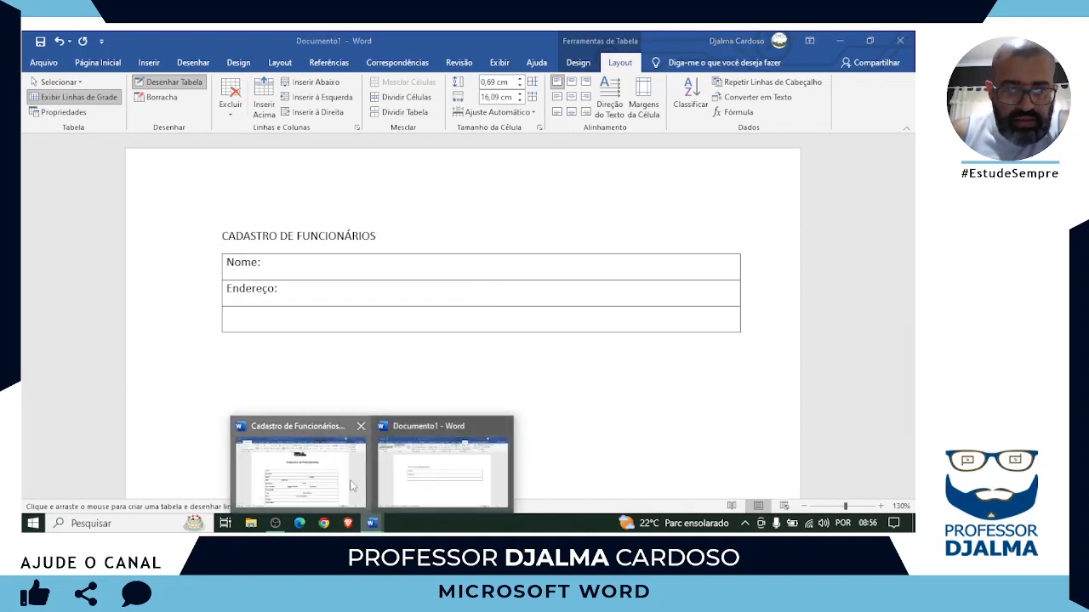
pyautogui.click(353, 484)
pyautogui.click(372, 523)
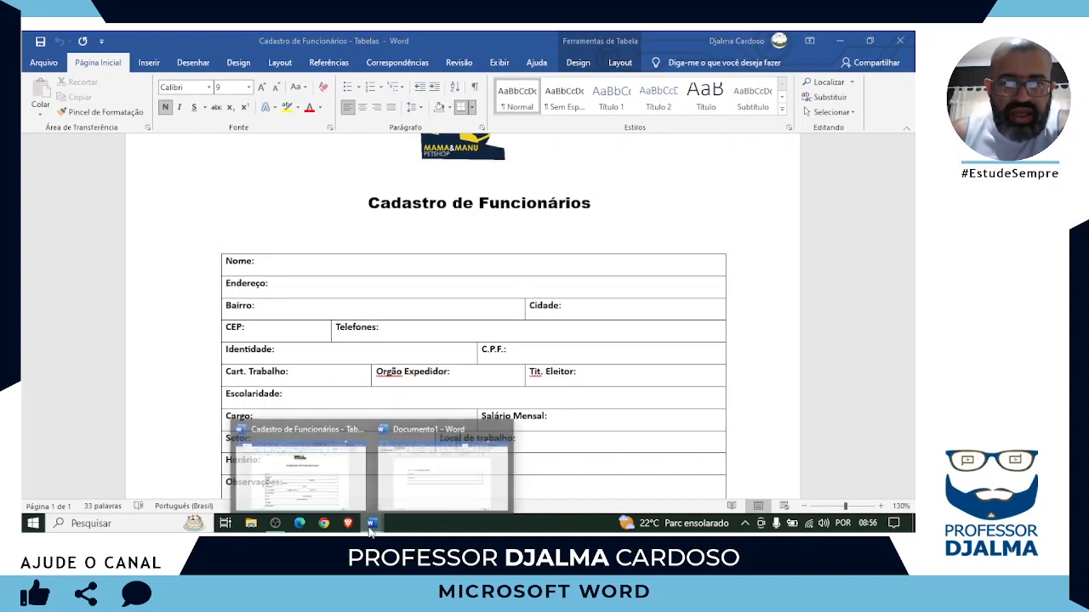
pyautogui.click(408, 476)
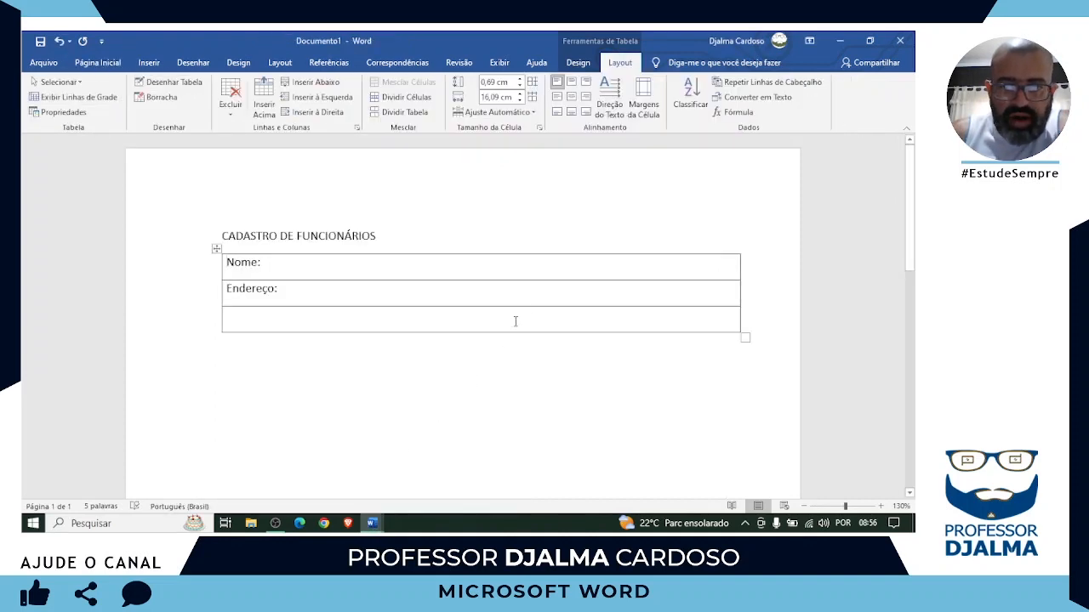
pyautogui.click(170, 82)
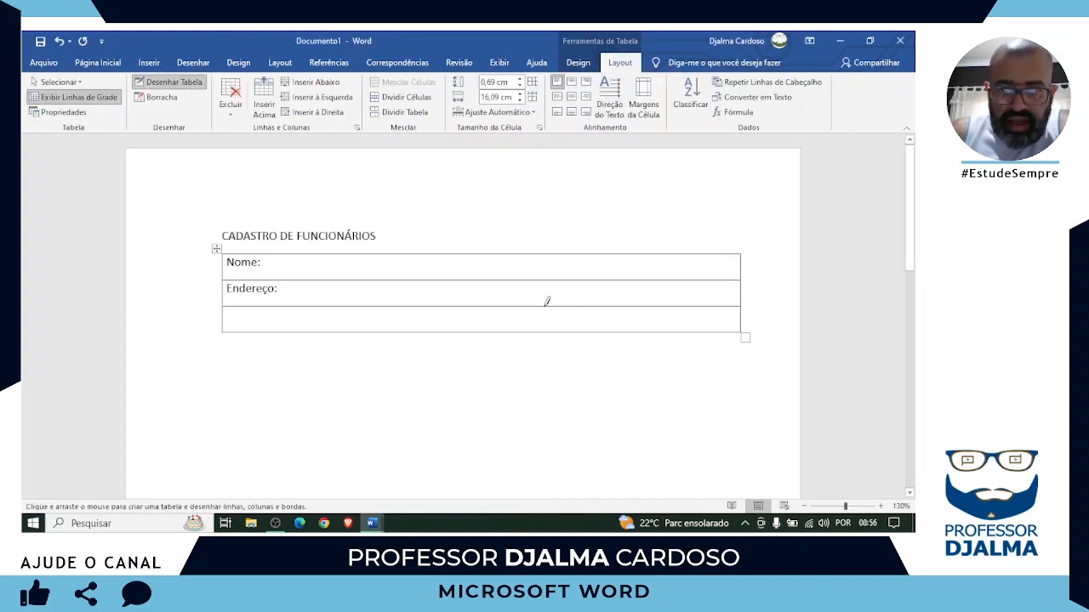
pyautogui.moveTo(546, 301); pyautogui.dragTo(546, 329)
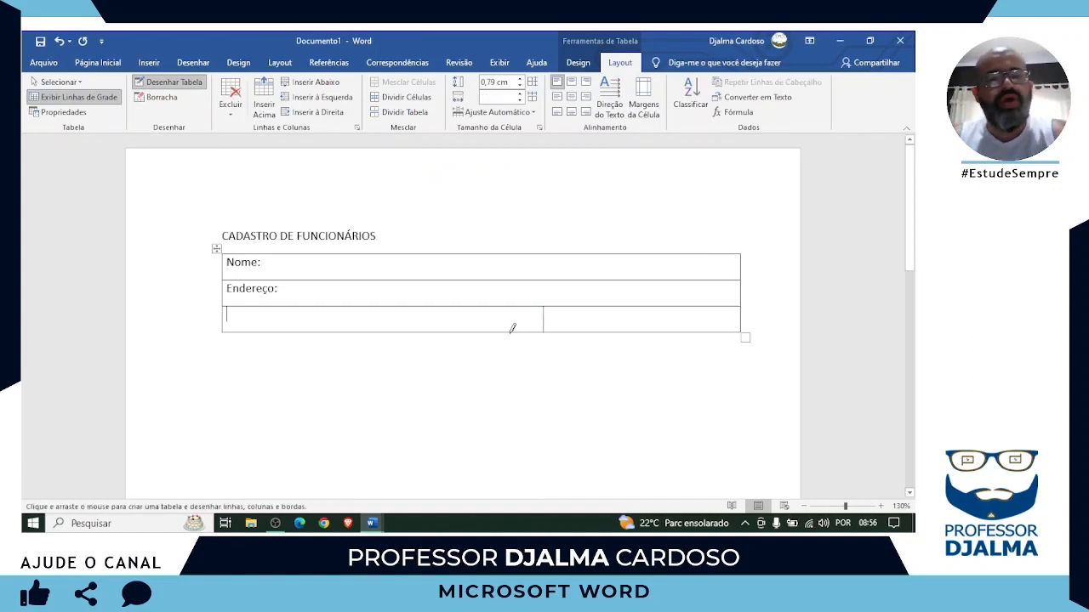
pyautogui.press('Escape')
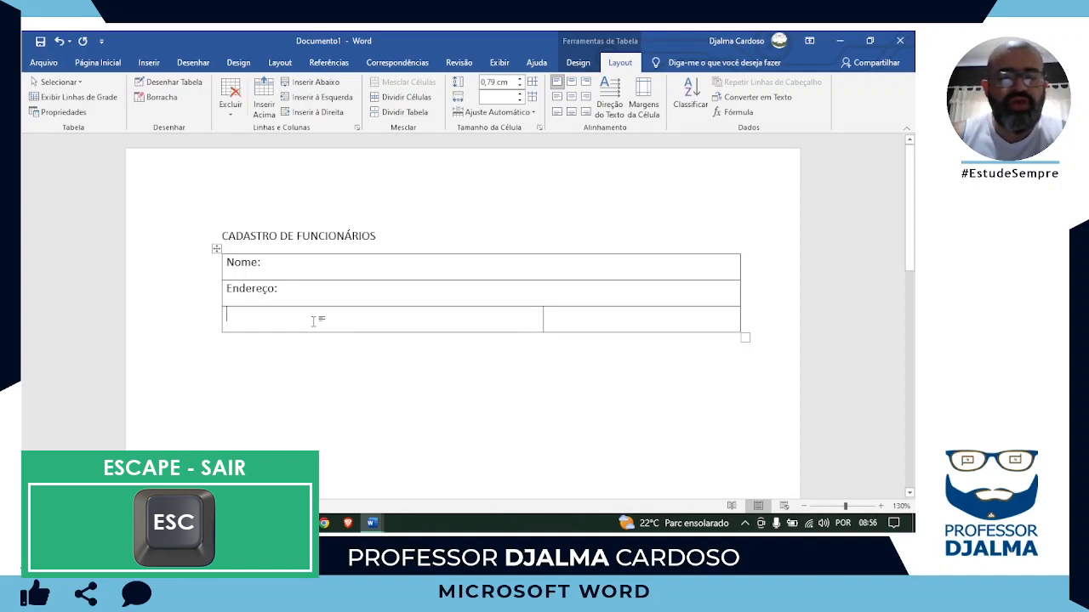
# Step: Label the third row's first cell "Bairro:" and its second cell "Cidade:"
pyautogui.write('Cidad')
pyautogui.press('BackSpace')
pyautogui.press('BackSpace')
pyautogui.press('BackSpace')
pyautogui.press('BackSpace')
pyautogui.press('BackSpace')
pyautogui.press('BackSpace')
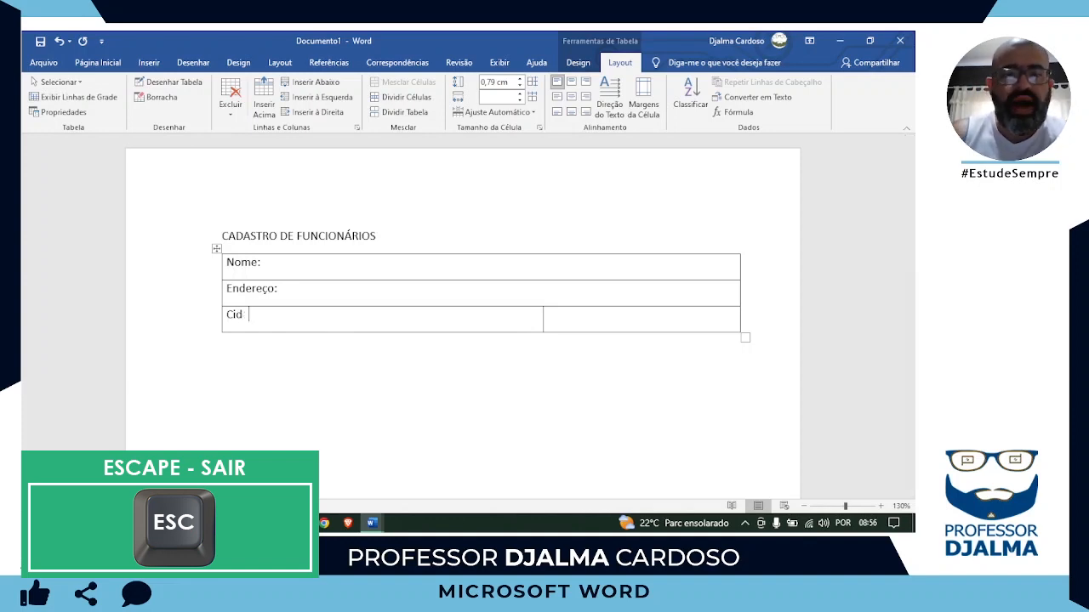
pyautogui.write('Bairro:')
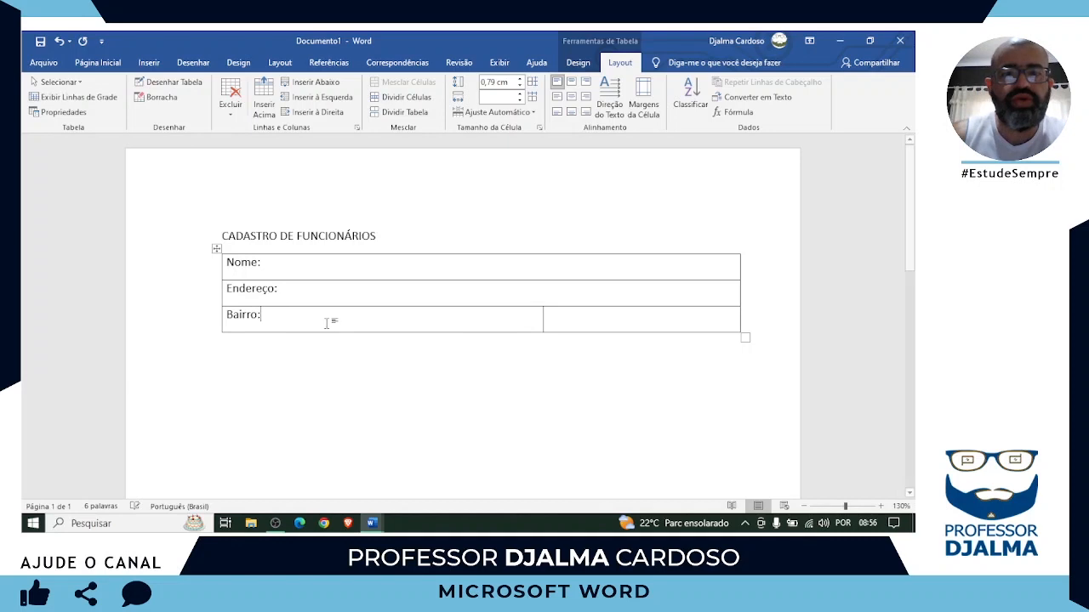
pyautogui.click(561, 317)
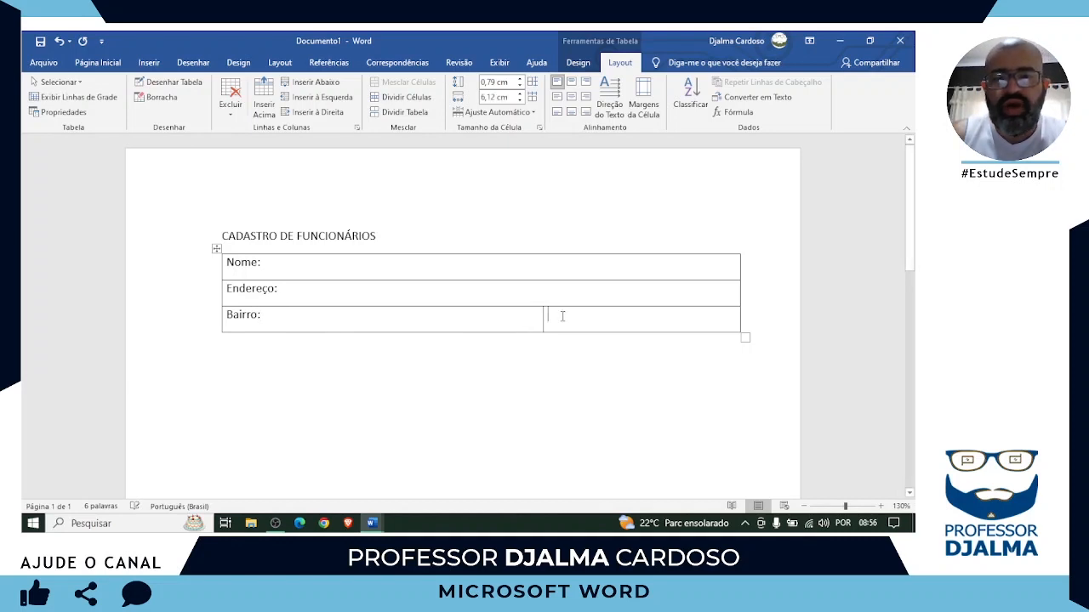
pyautogui.write('Cidade')
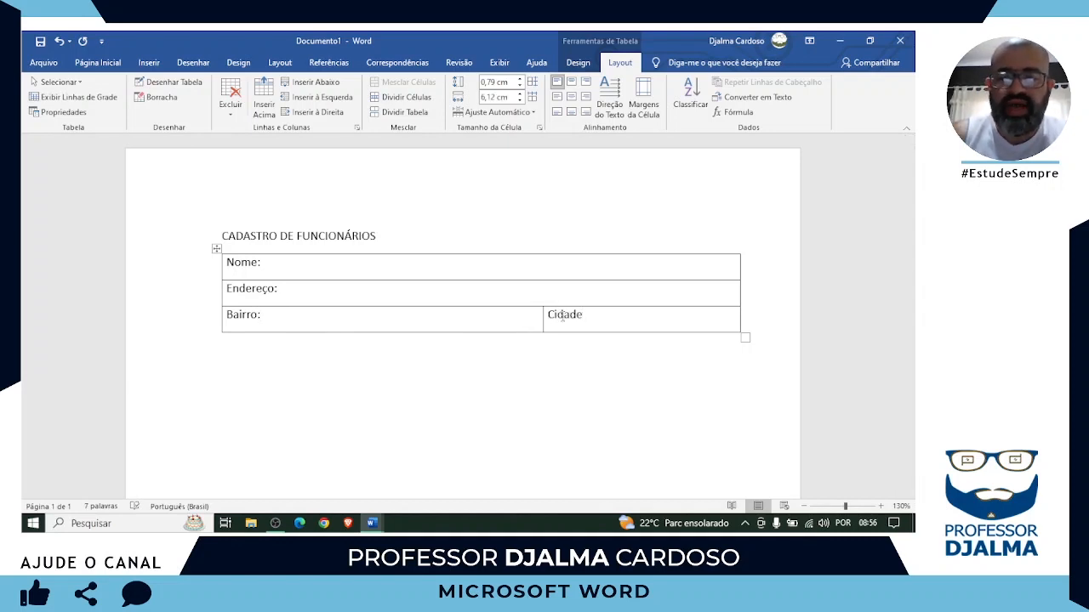
pyautogui.write(':')
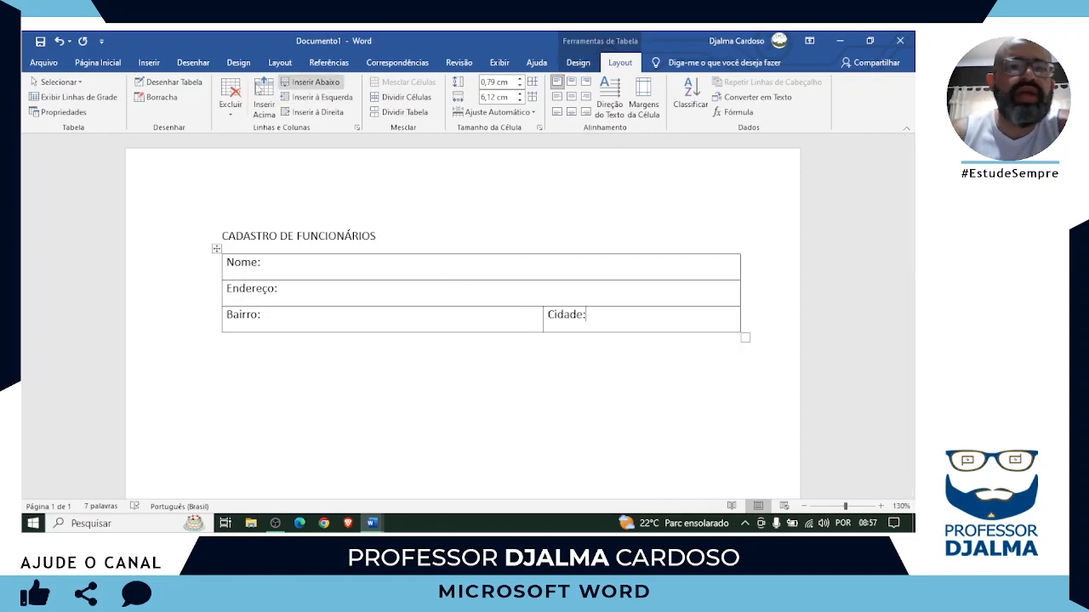
# Step: Draw a full-width fourth row beneath the "Bairro:" row and, following the finished form, divide it about a quarter of the way across
pyautogui.click(172, 82)
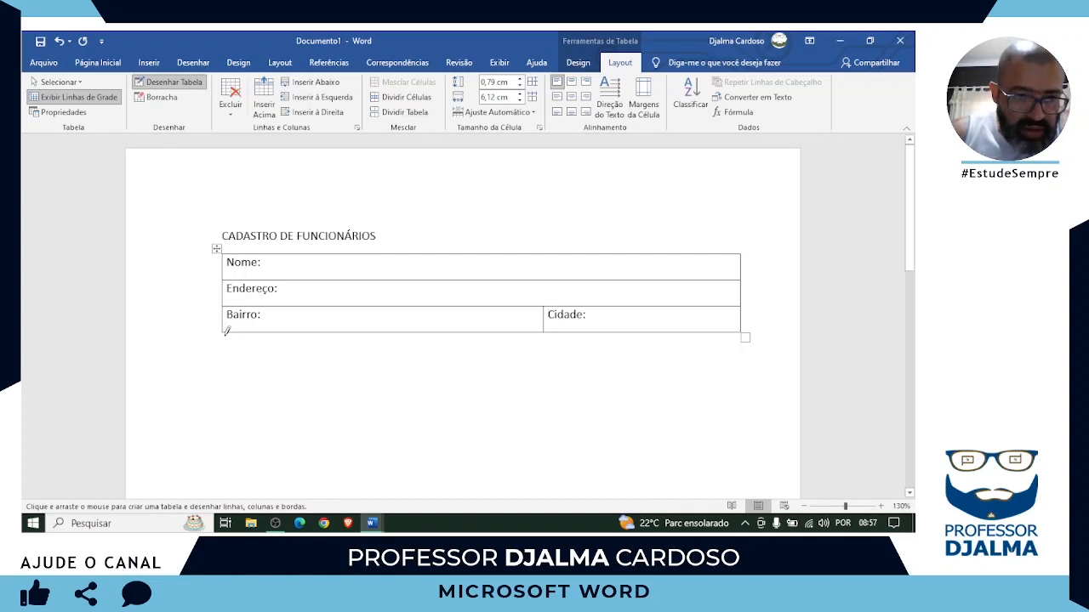
pyautogui.moveTo(223, 329)
pyautogui.mouseDown()
pyautogui.moveTo(280, 345)
pyautogui.moveTo(488, 362)
pyautogui.moveTo(744, 354)
pyautogui.mouseUp()
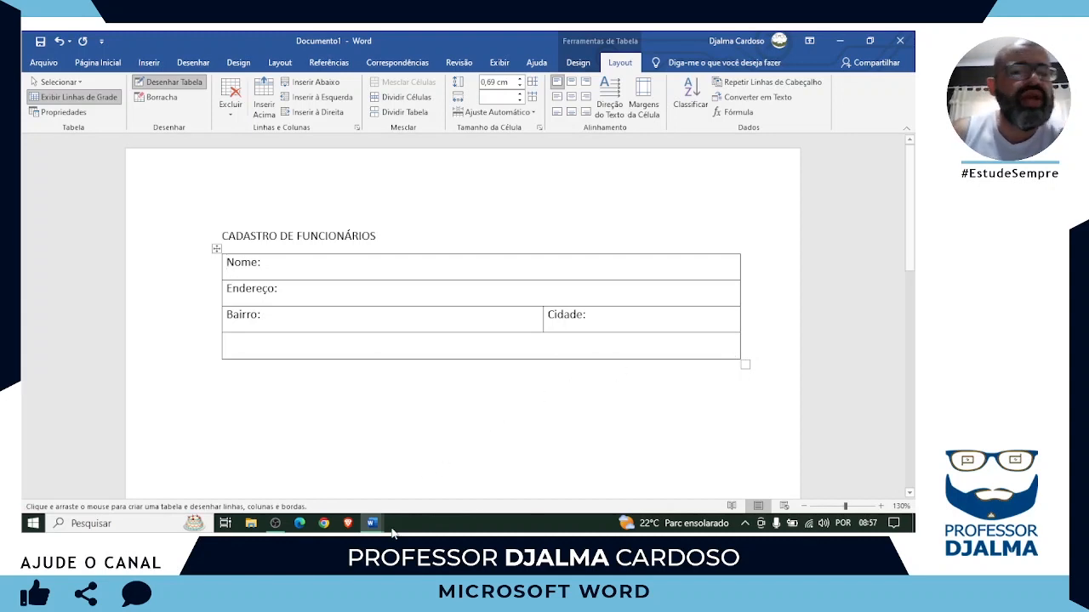
pyautogui.moveTo(380, 523)
pyautogui.click(348, 479)
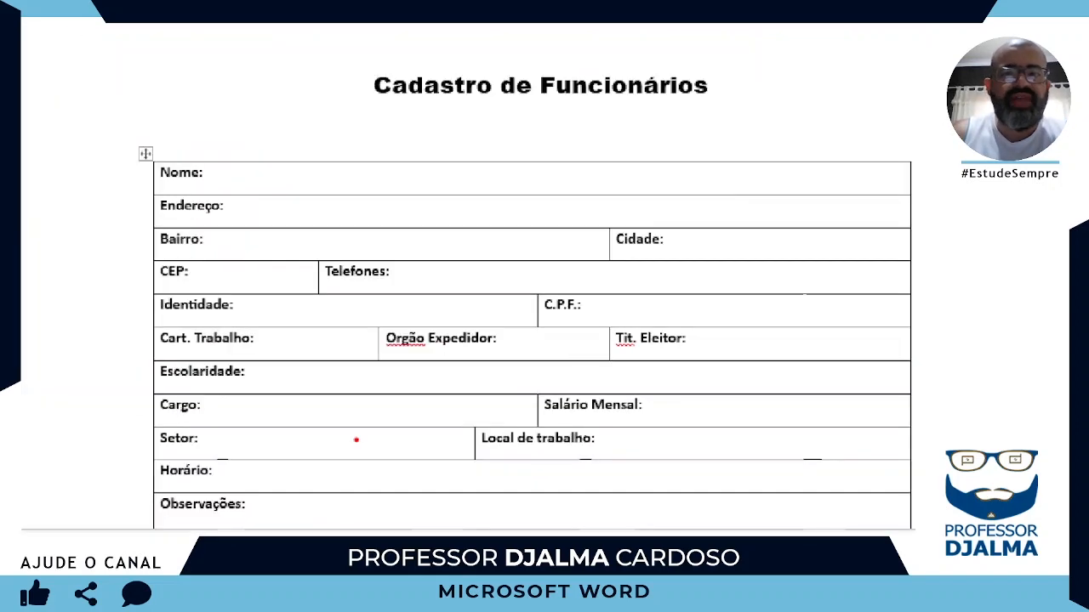
pyautogui.moveTo(133, 251); pyautogui.dragTo(452, 306)
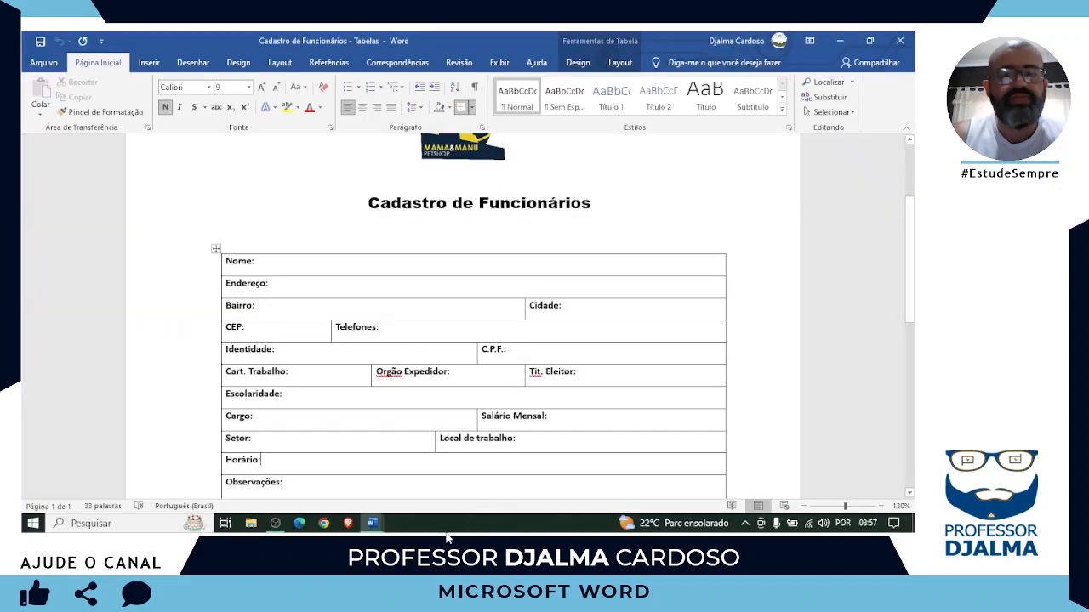
pyautogui.moveTo(371, 523)
pyautogui.click(442, 472)
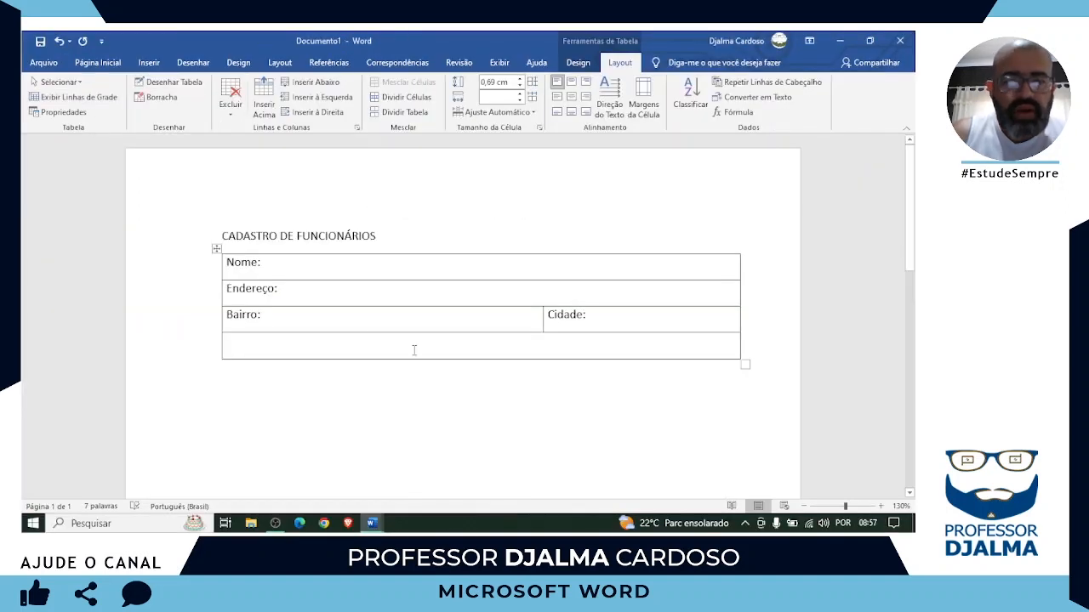
pyautogui.click(179, 85)
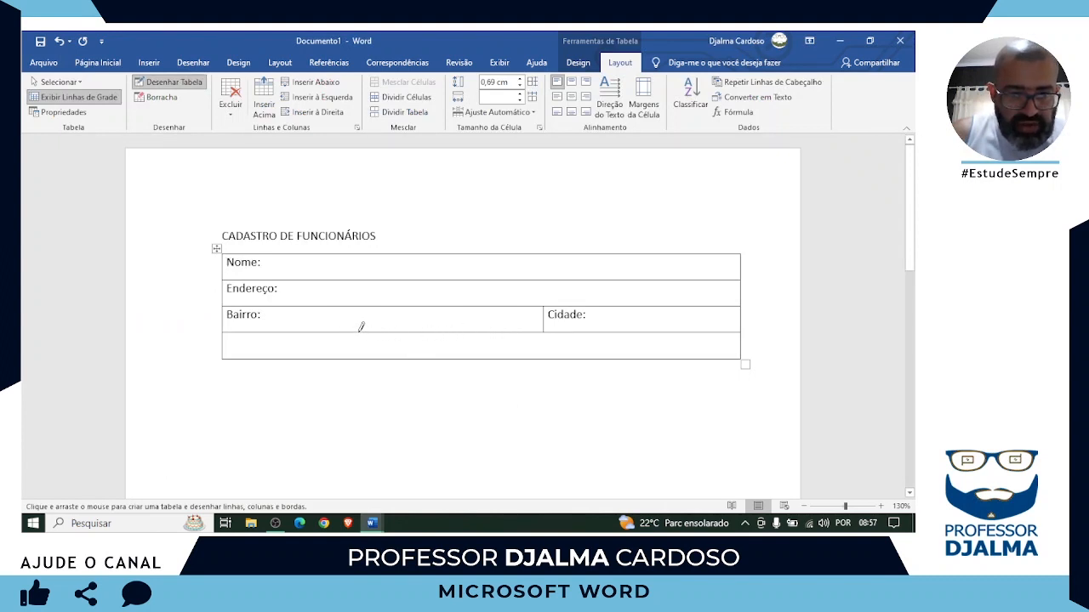
pyautogui.moveTo(360, 326); pyautogui.dragTo(363, 349)
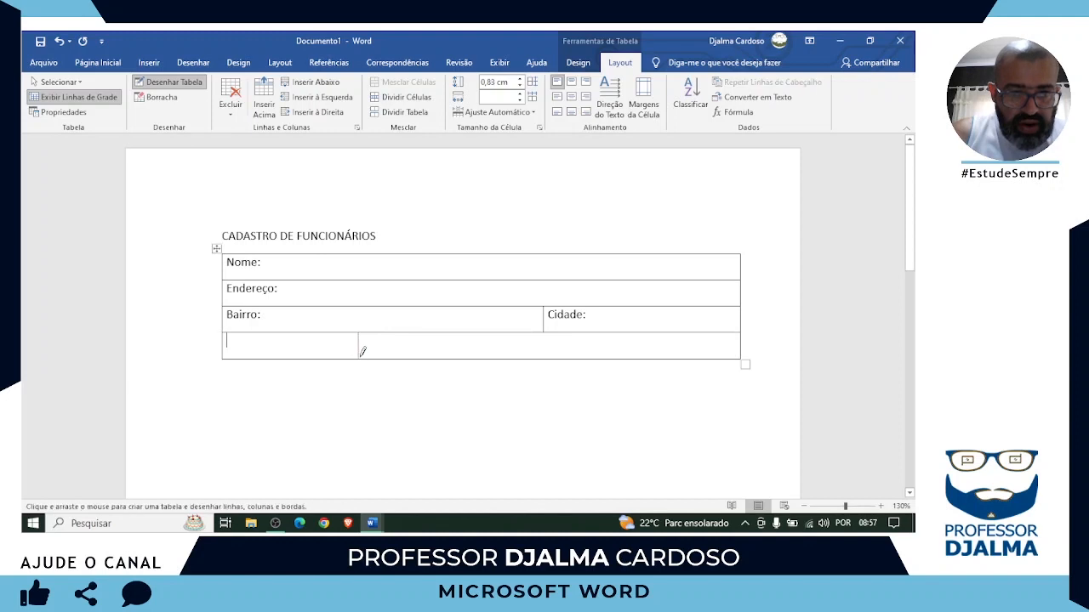
pyautogui.press('Escape')
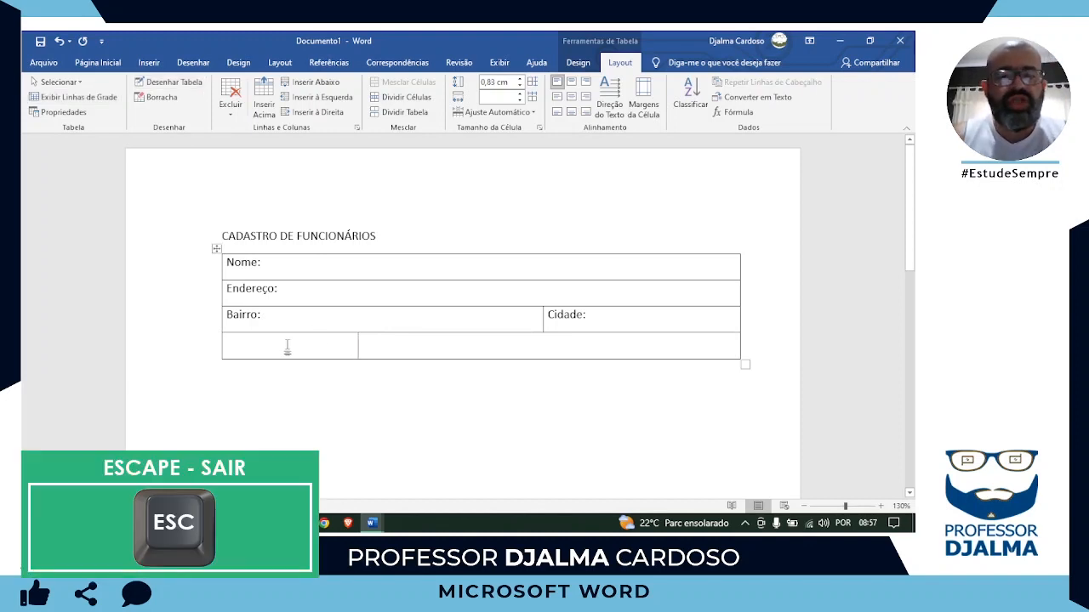
# Step: Label the fourth row's narrow first cell "CEP:" and its wide second cell "Telefones:"
pyautogui.write('CEP:')
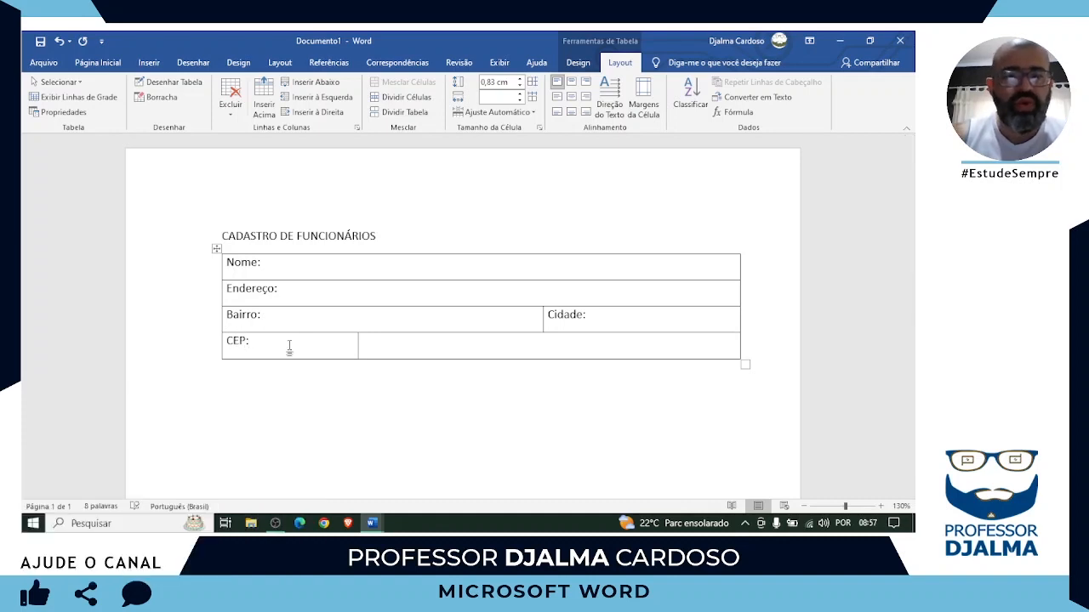
pyautogui.click(388, 345)
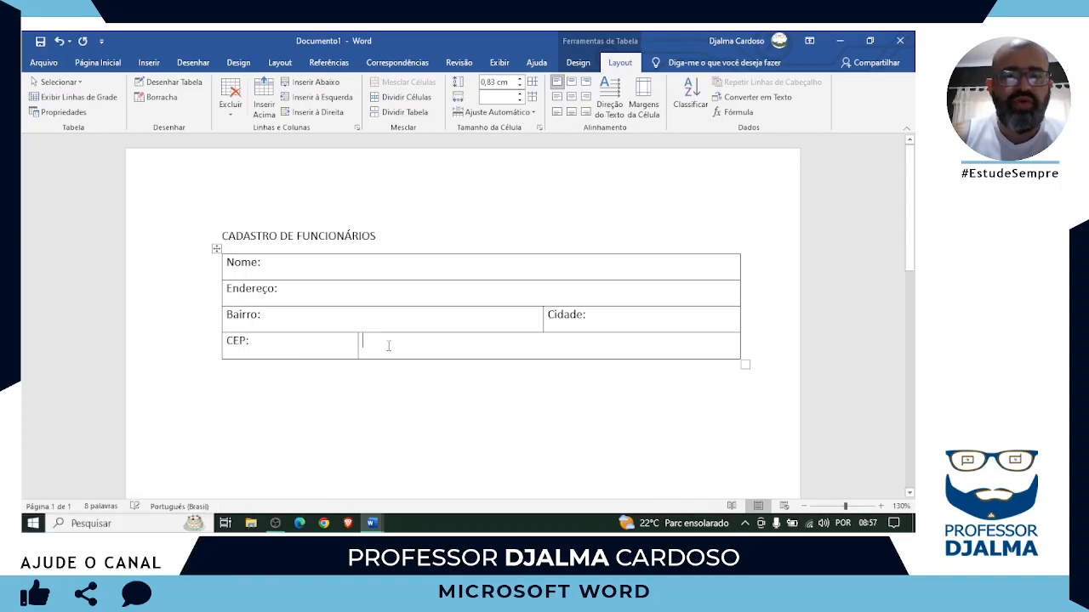
pyautogui.write('Telfones:')
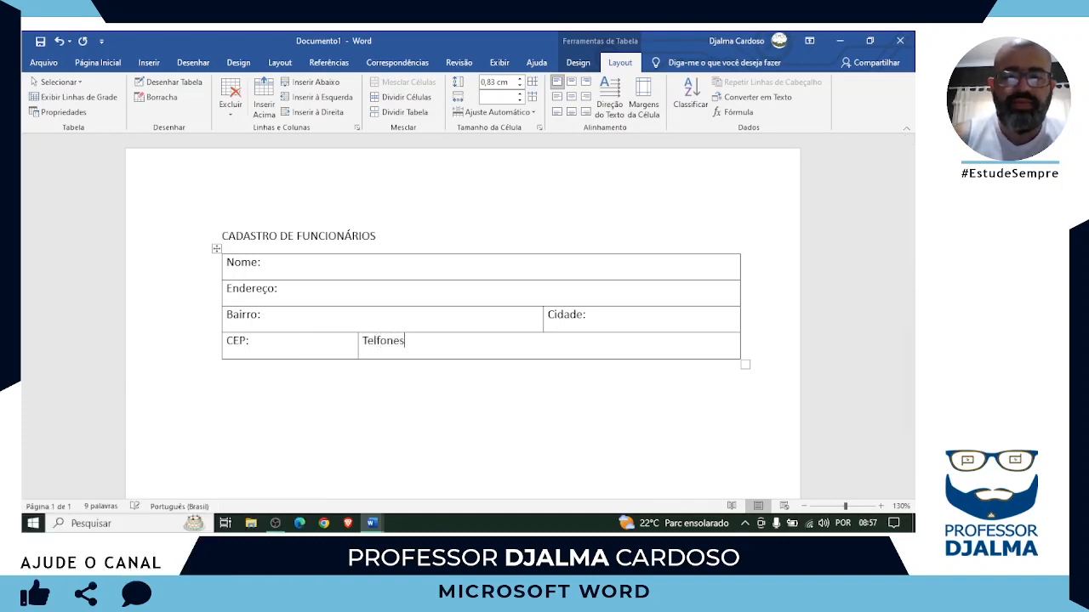
pyautogui.click(377, 340)
pyautogui.write('e')
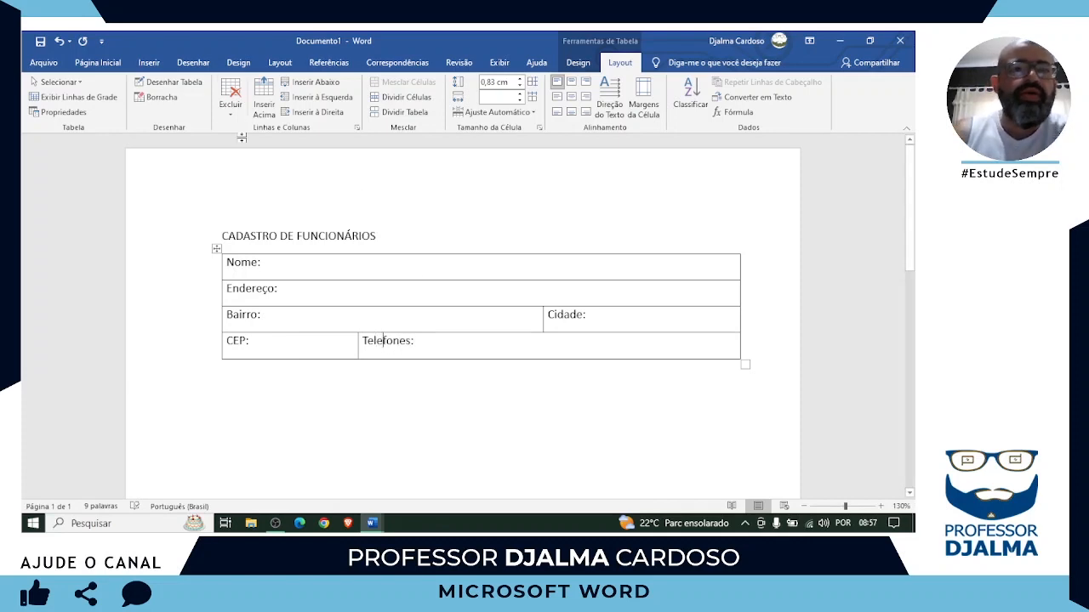
# Step: Draw a full-width fifth row beneath the "CEP:" row and, following the finished form, divide it near the middle
pyautogui.click(188, 83)
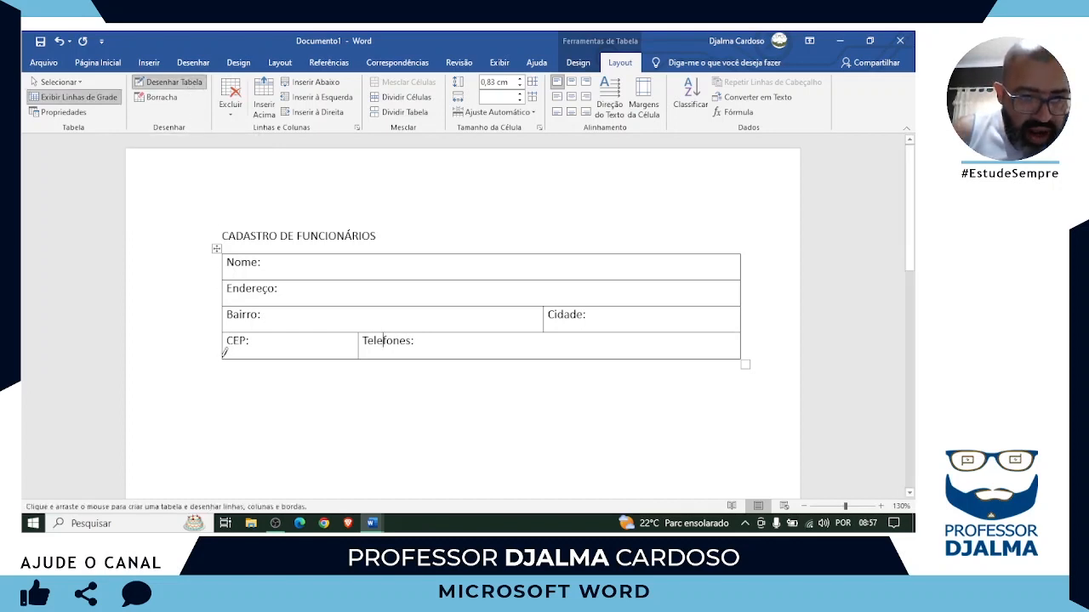
pyautogui.moveTo(224, 357)
pyautogui.mouseDown()
pyautogui.moveTo(316, 385)
pyautogui.moveTo(743, 380)
pyautogui.mouseUp()
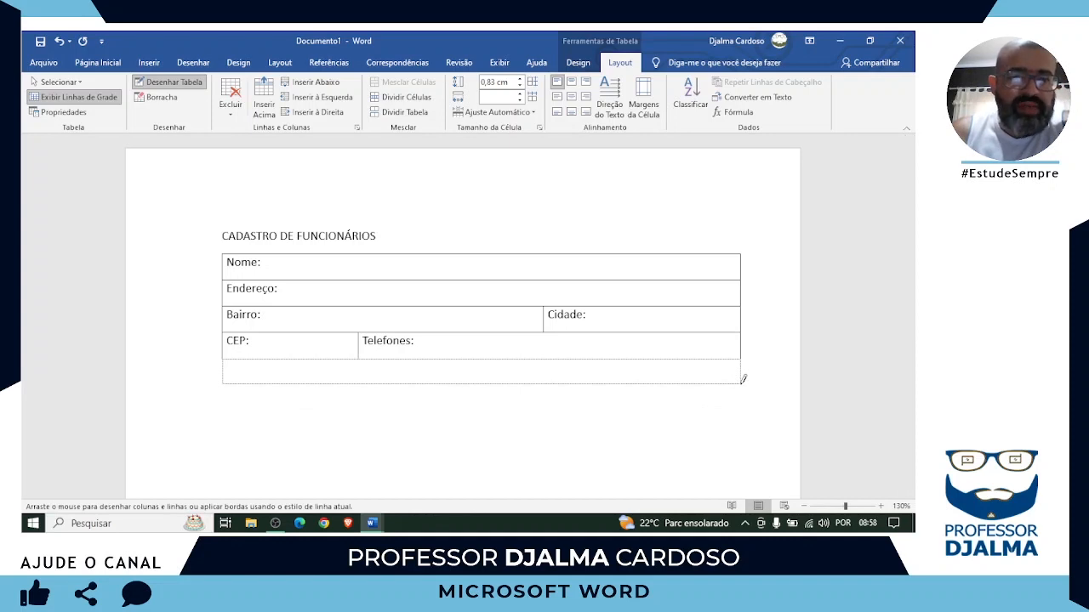
pyautogui.moveTo(742, 380); pyautogui.dragTo(742, 381)
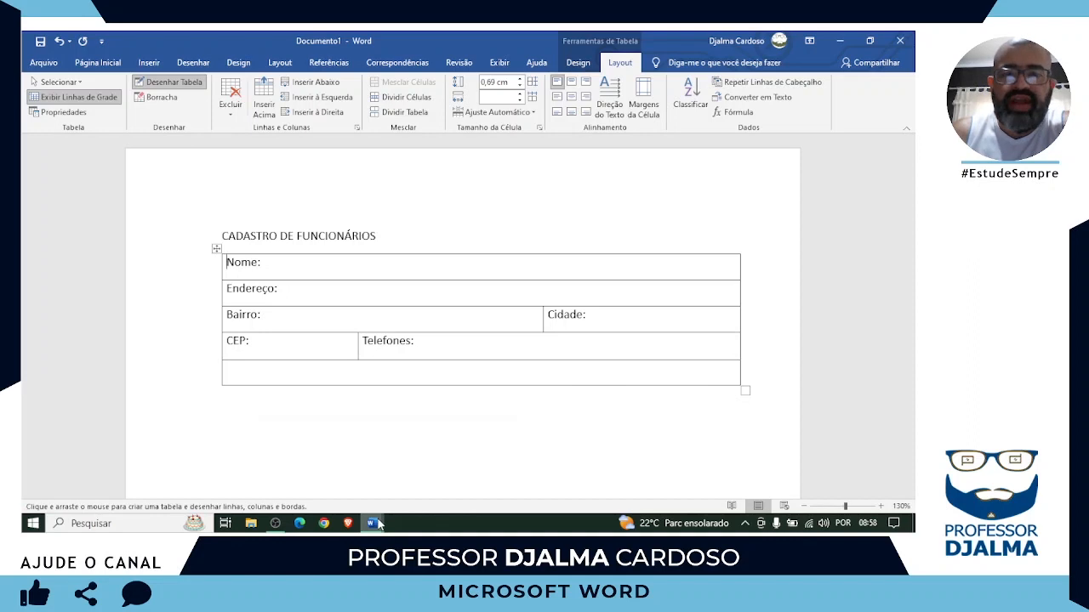
pyautogui.moveTo(380, 524)
pyautogui.click(306, 443)
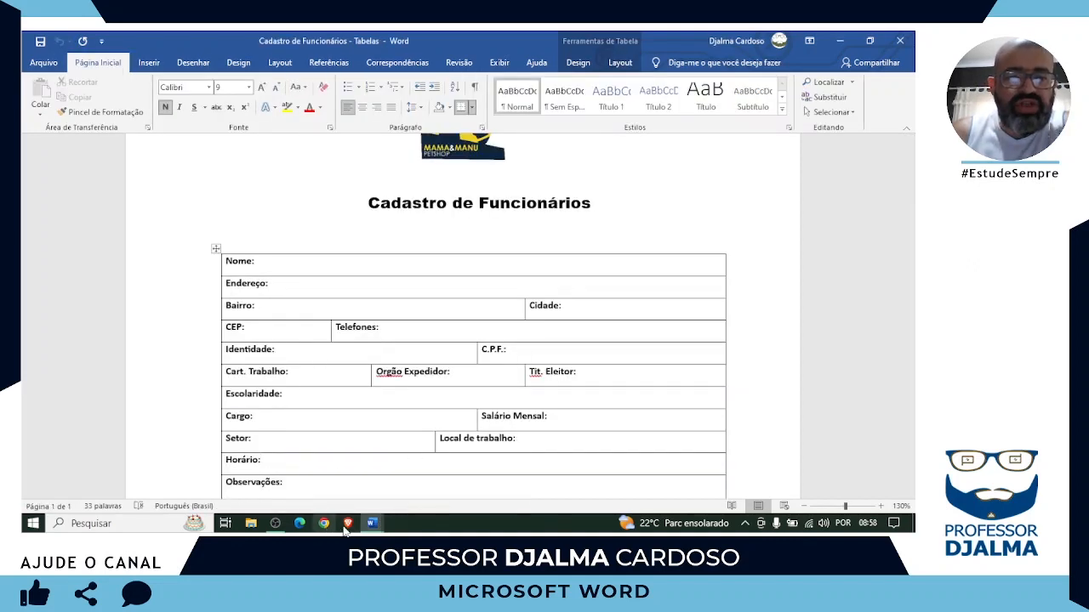
pyautogui.moveTo(372, 523)
pyautogui.click(442, 467)
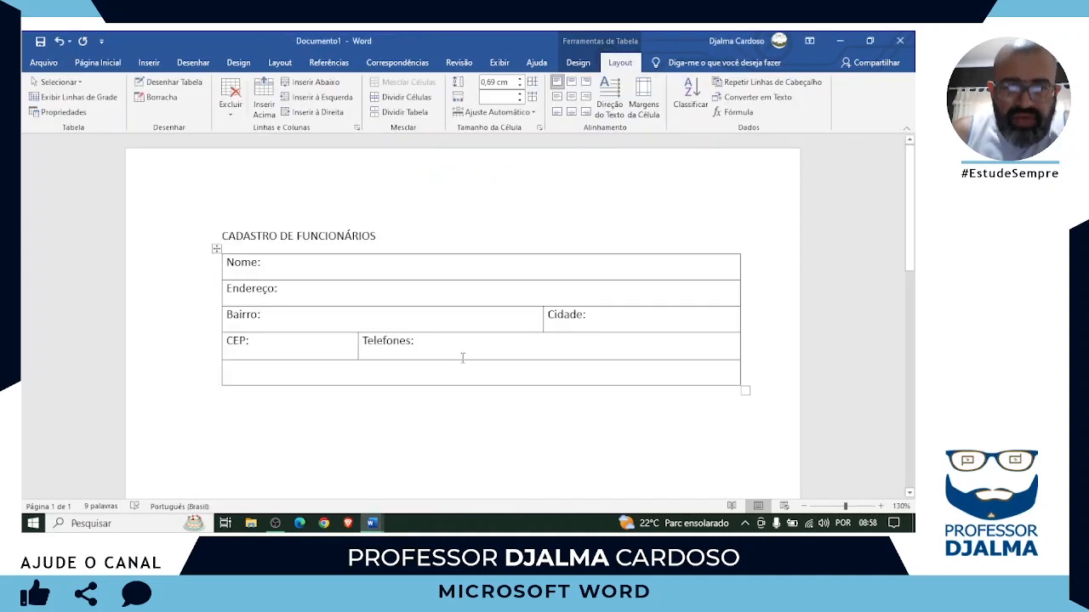
pyautogui.click(194, 82)
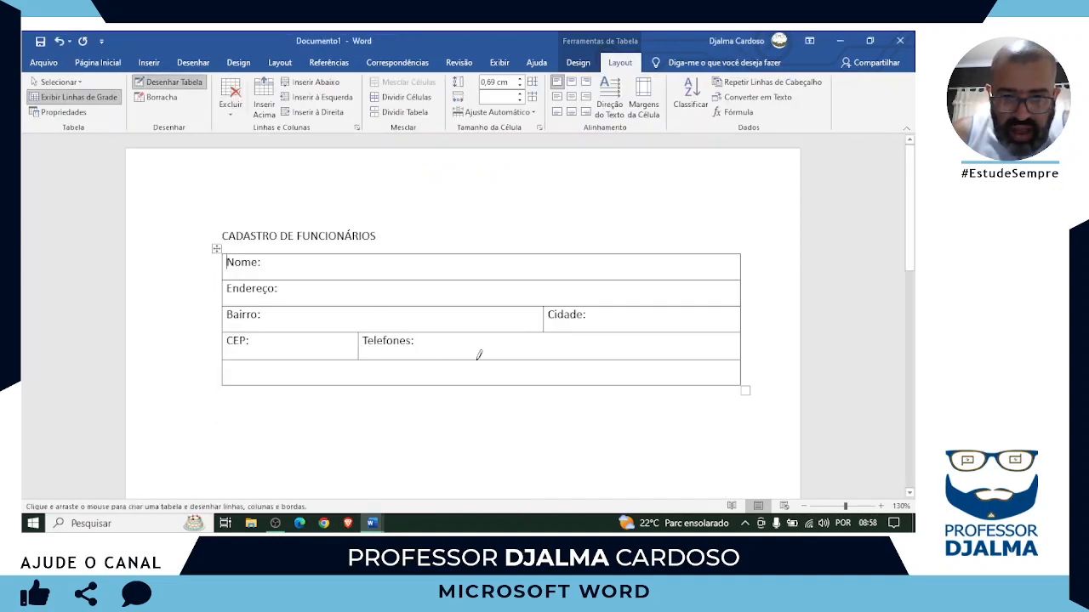
pyautogui.moveTo(478, 357); pyautogui.dragTo(479, 384)
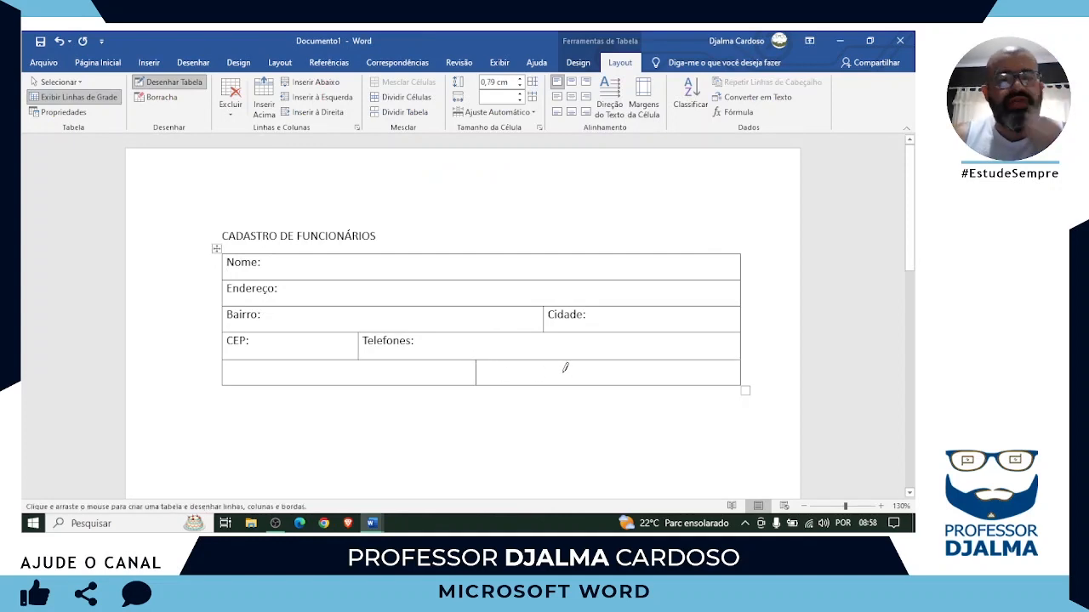
pyautogui.press('Escape')
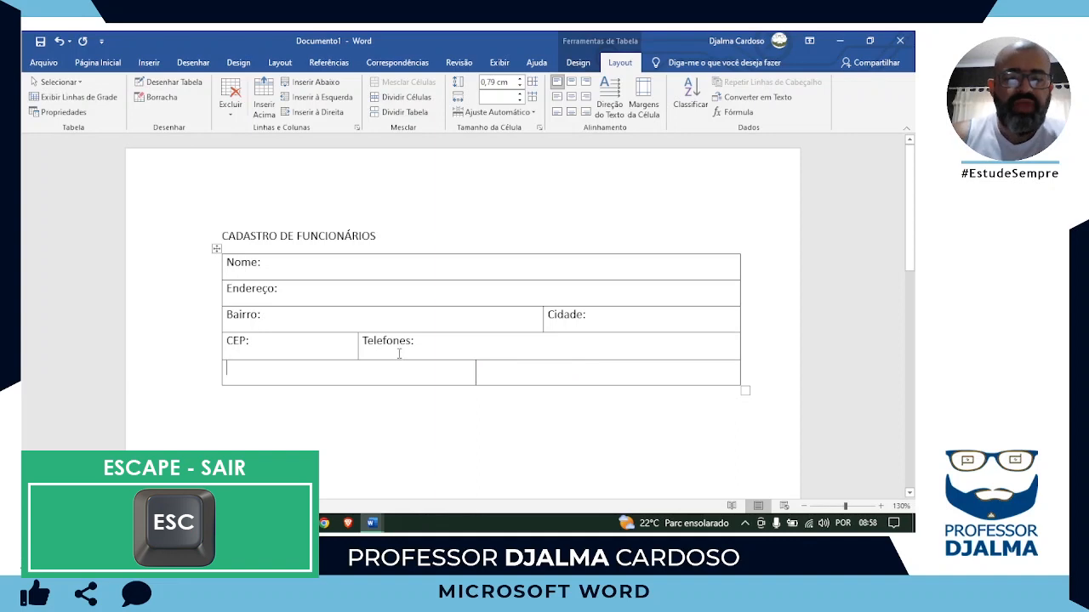
# Step: Label the fifth row's first cell "Identidade:" and its second cell "C.P.F.:"
pyautogui.write('dentidade:')
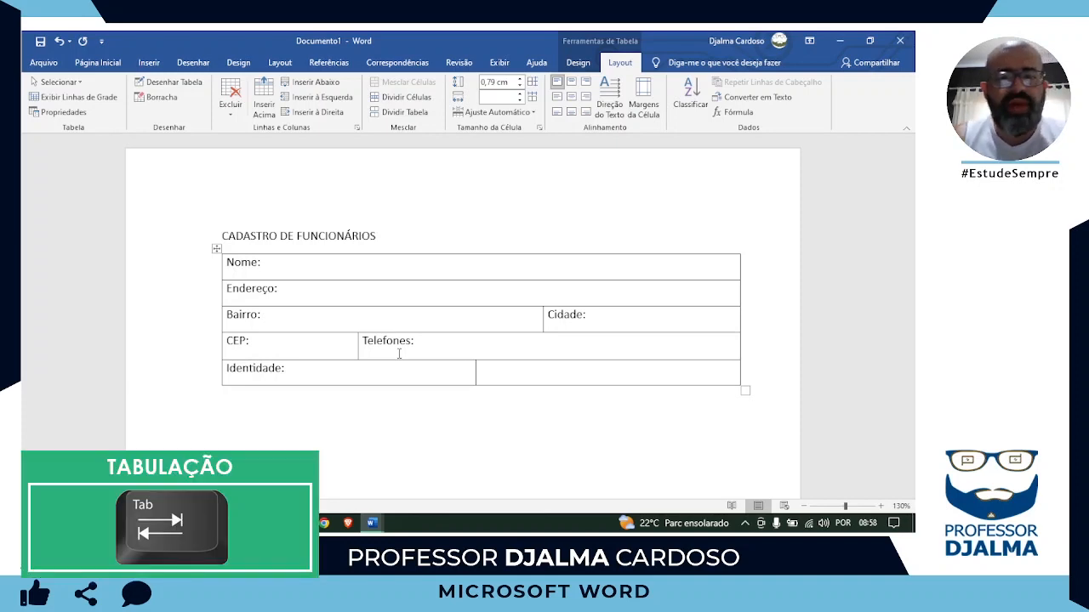
pyautogui.write('C.')
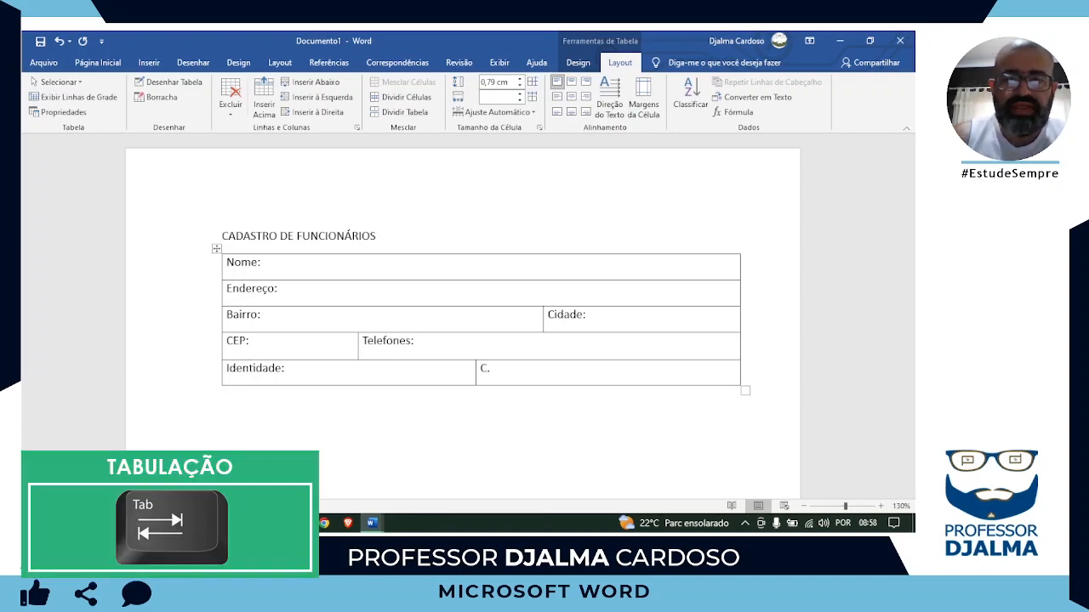
pyautogui.write('P.F.')
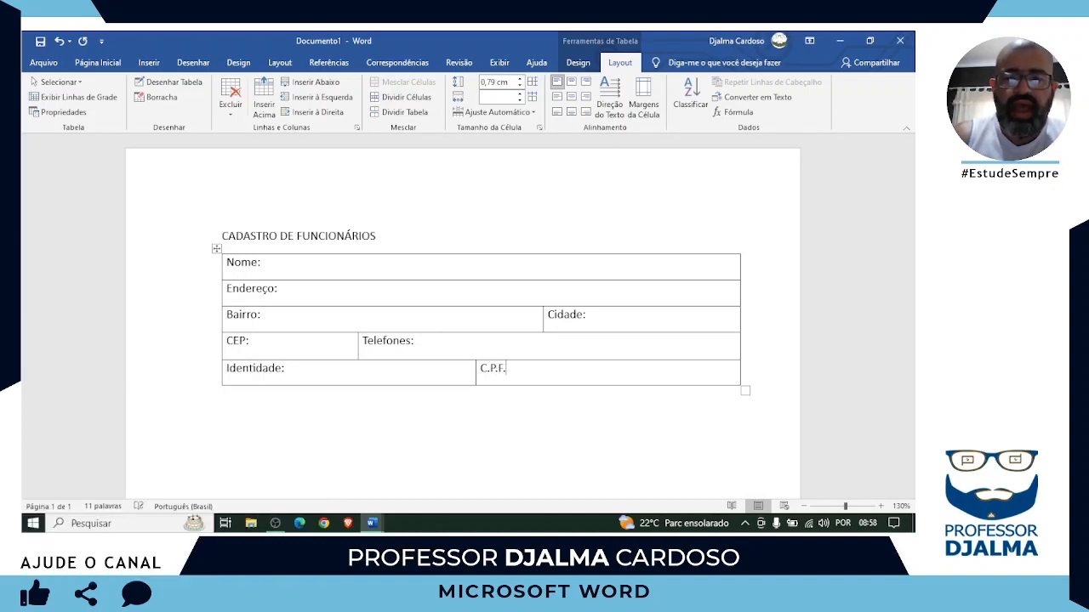
pyautogui.write(':')
# Step: Draw a full-width sixth row beneath the "Identidade:" row and, following the finished form, divide it into three cells
pyautogui.click(169, 81)
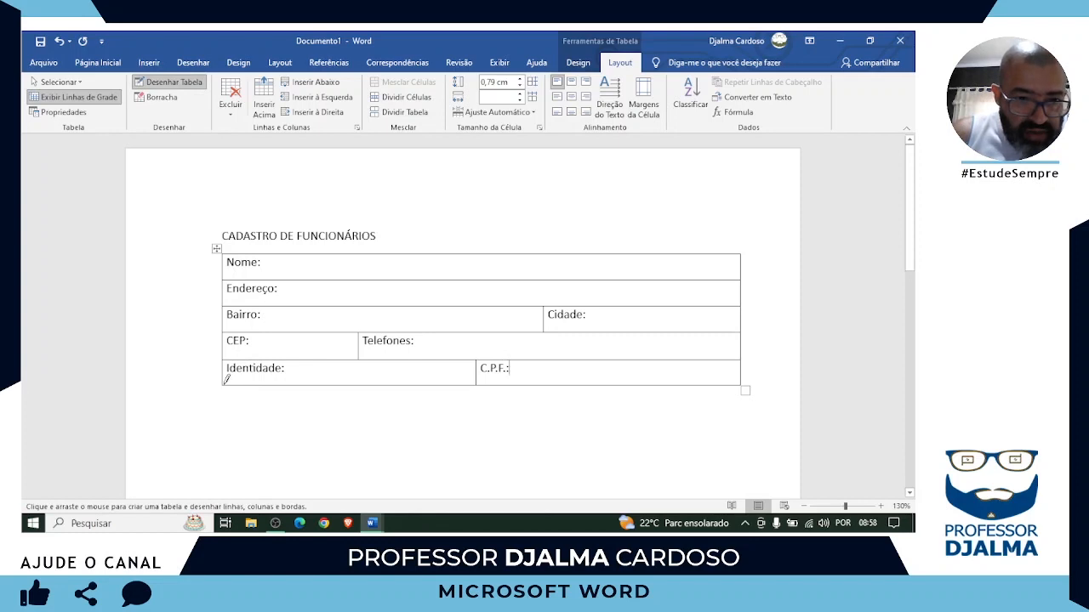
pyautogui.moveTo(224, 384)
pyautogui.mouseDown()
pyautogui.moveTo(311, 405)
pyautogui.moveTo(743, 405)
pyautogui.mouseUp()
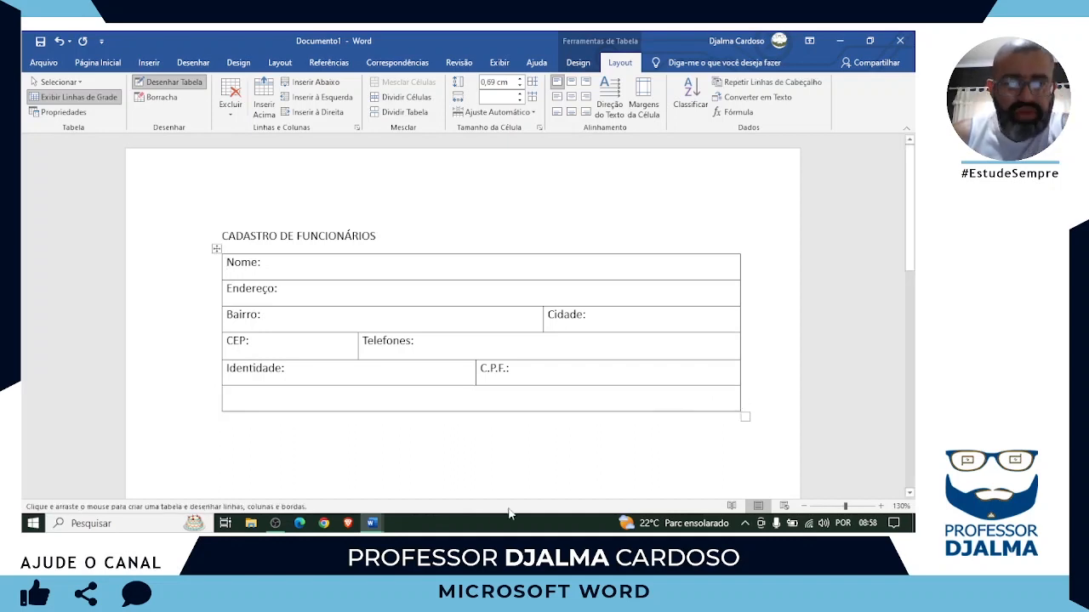
pyautogui.moveTo(373, 523)
pyautogui.click(337, 478)
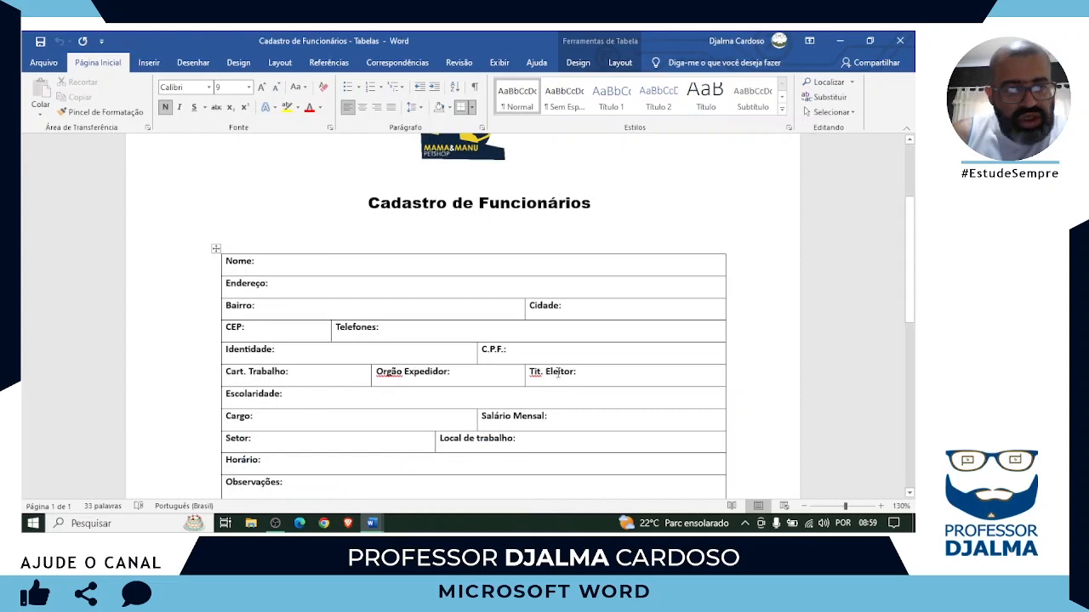
pyautogui.moveTo(373, 523)
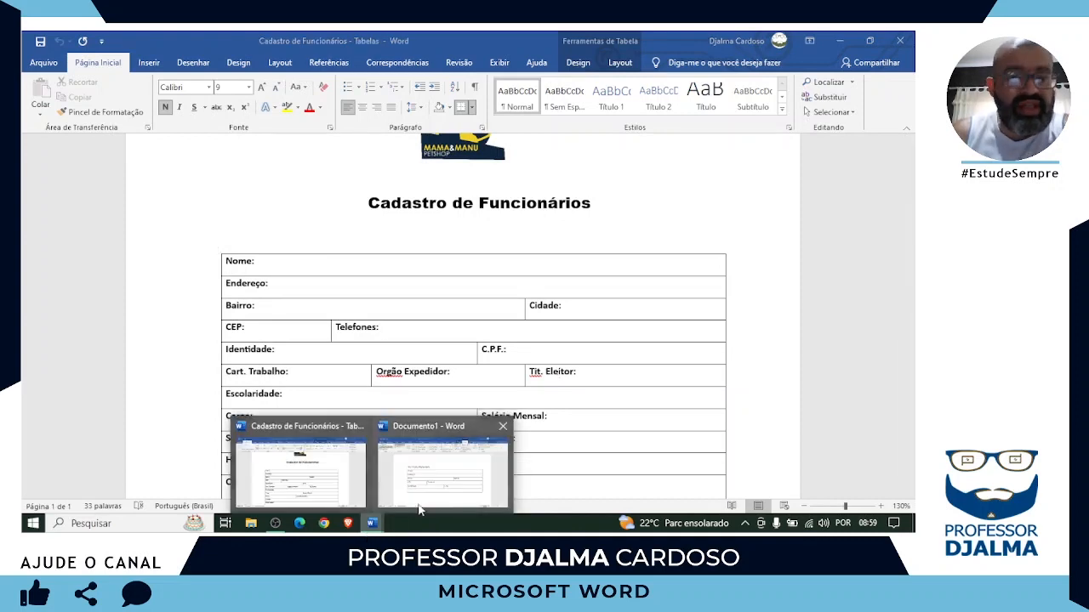
pyautogui.click(419, 511)
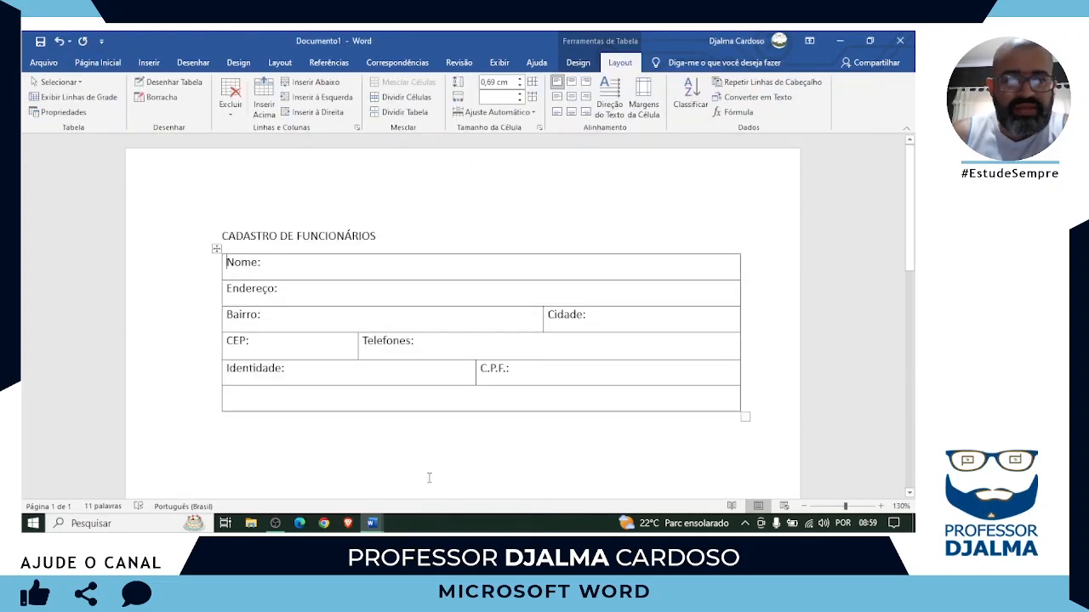
pyautogui.click(187, 85)
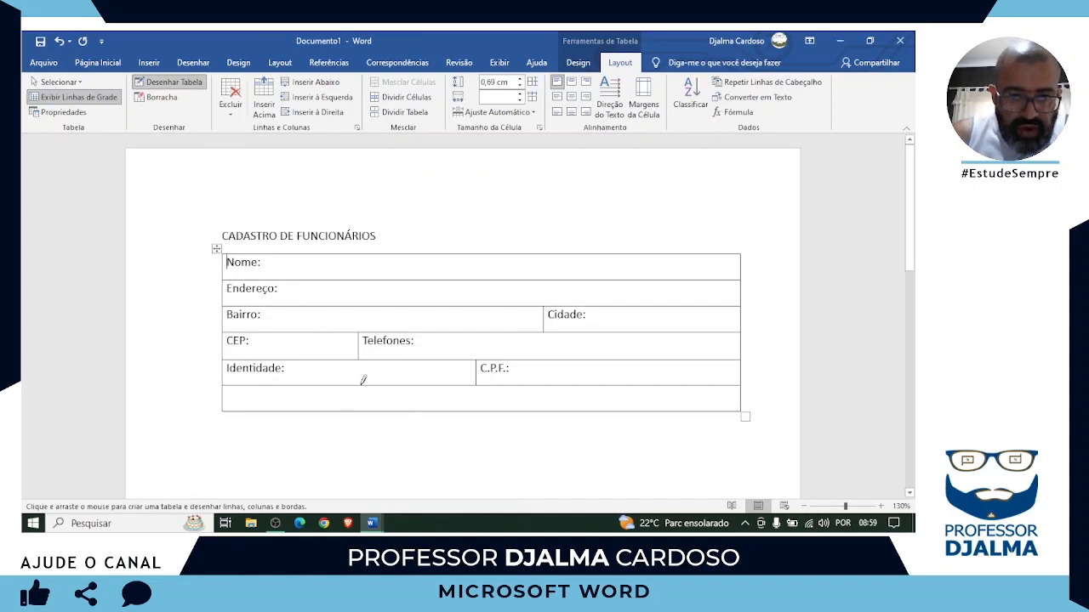
pyautogui.moveTo(363, 381); pyautogui.dragTo(361, 410)
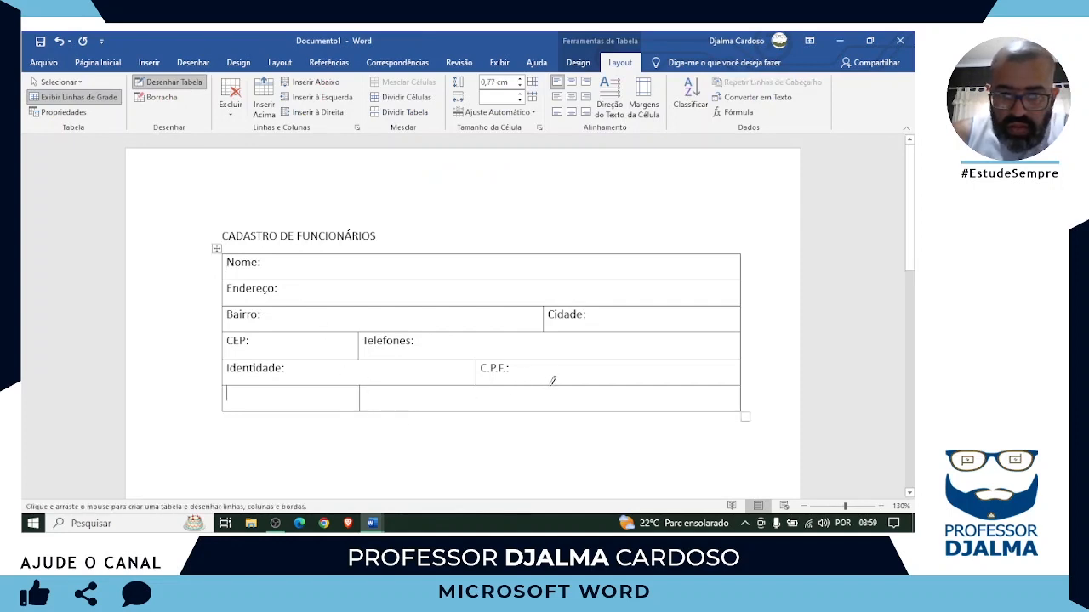
pyautogui.moveTo(552, 381); pyautogui.dragTo(548, 410)
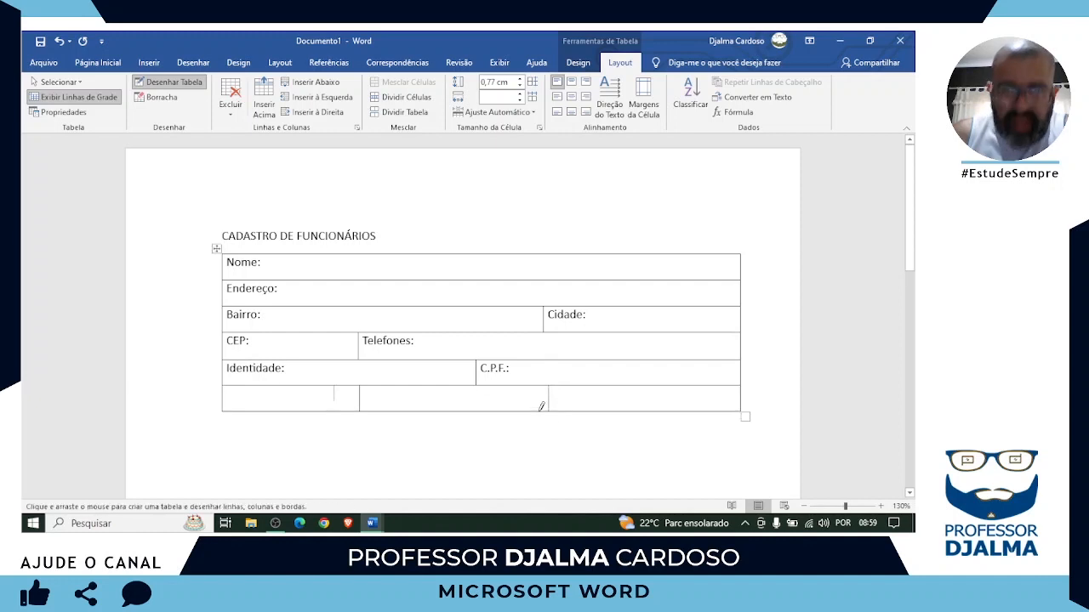
pyautogui.press('Escape')
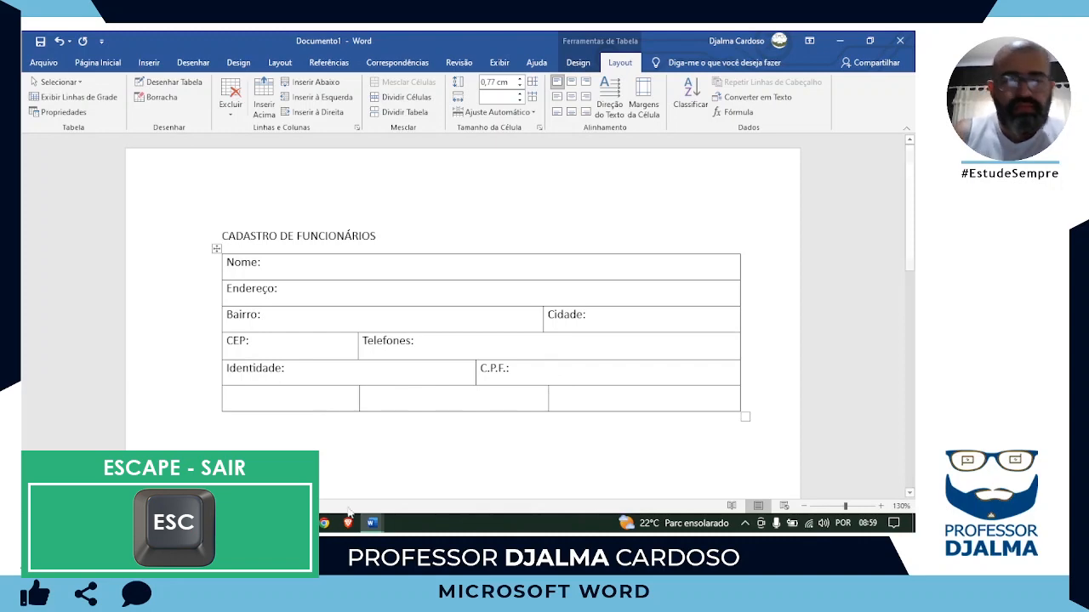
# Step: Check the finished form's sixth row and label the first cell of the new sixth row "Carteira de Trabalho:"
pyautogui.moveTo(372, 522)
pyautogui.click(357, 483)
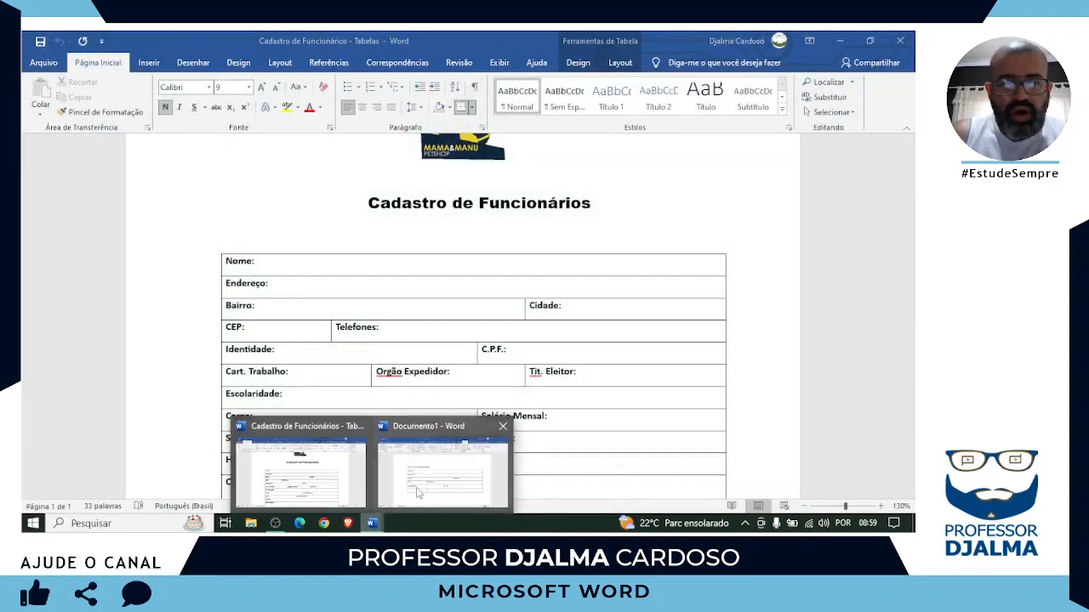
pyautogui.click(417, 482)
pyautogui.write('Ca')
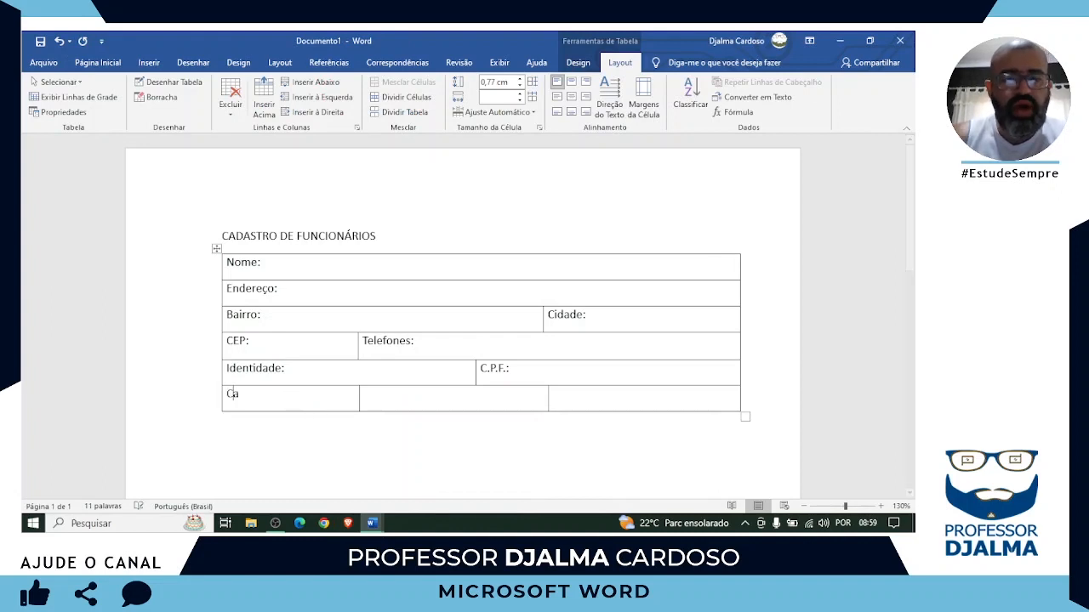
pyautogui.write('rtei')
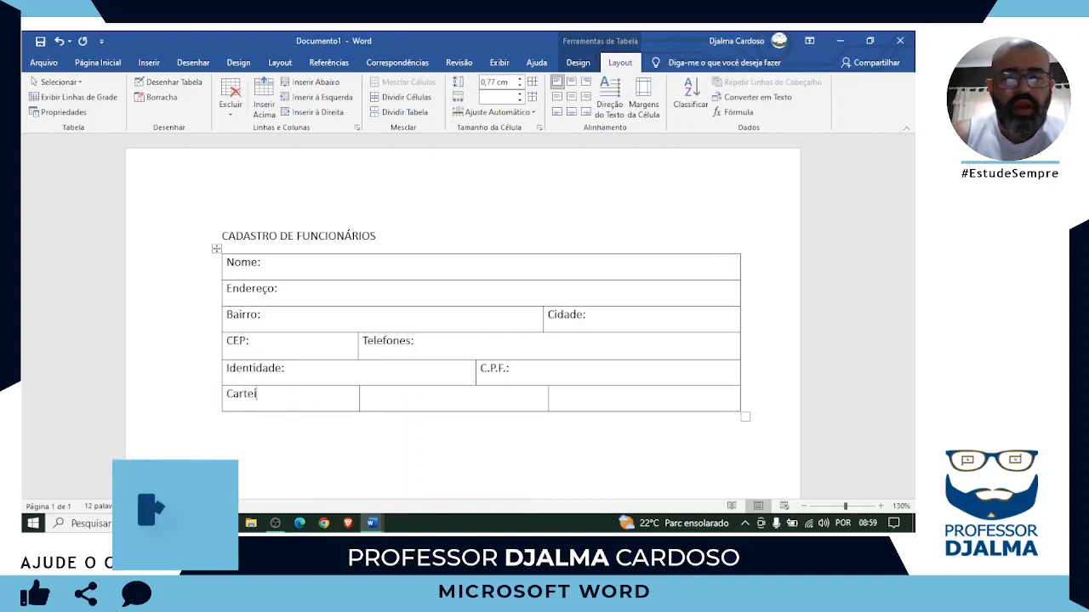
pyautogui.write('ra de Trabalho:')
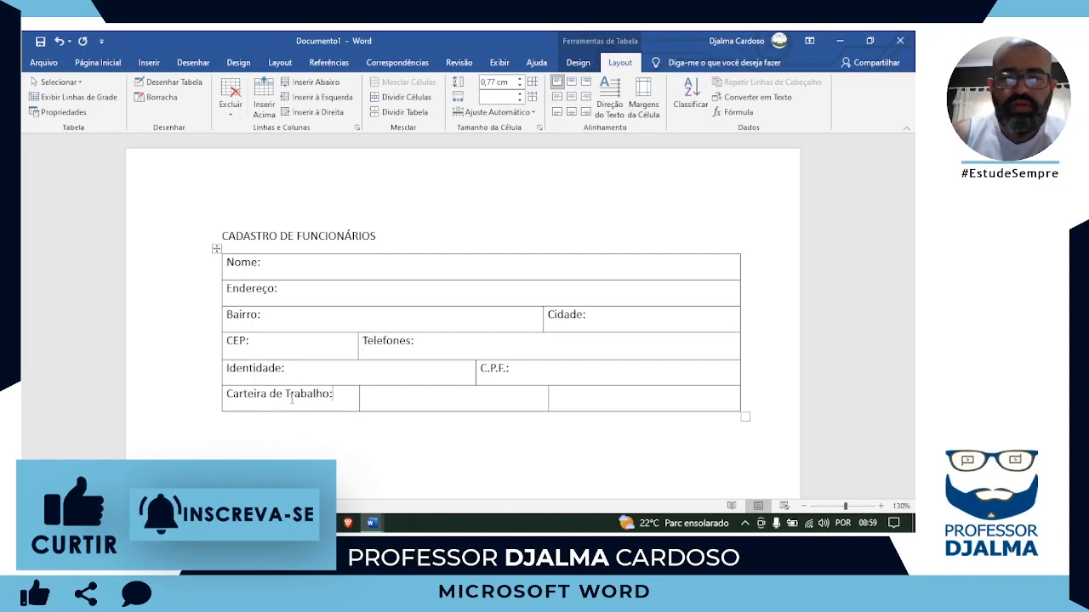
pyautogui.press('Tab')
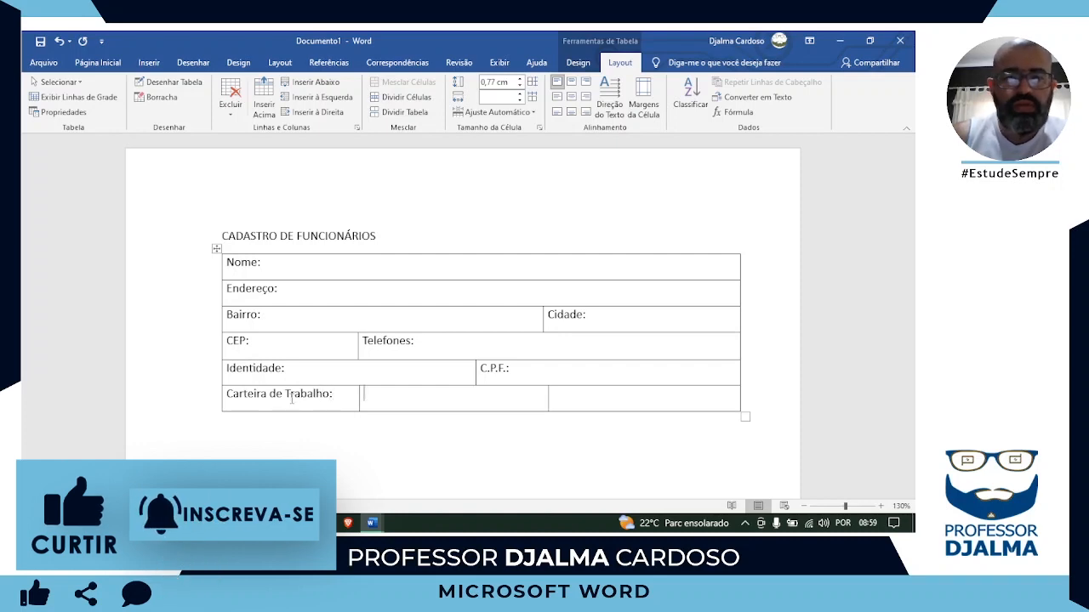
pyautogui.write('Orgão')
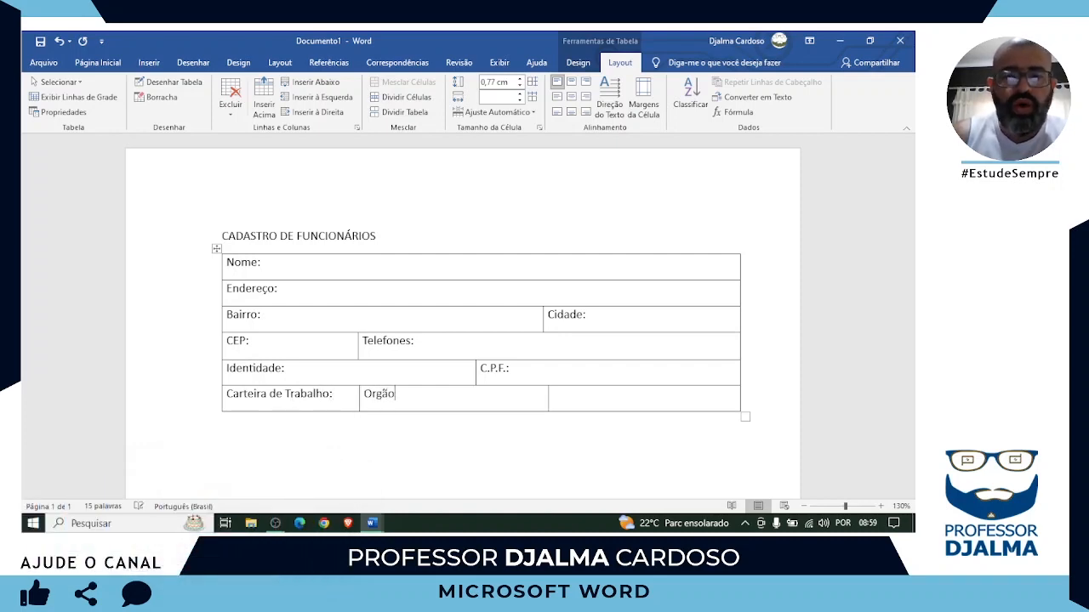
pyautogui.write(' Expedid')
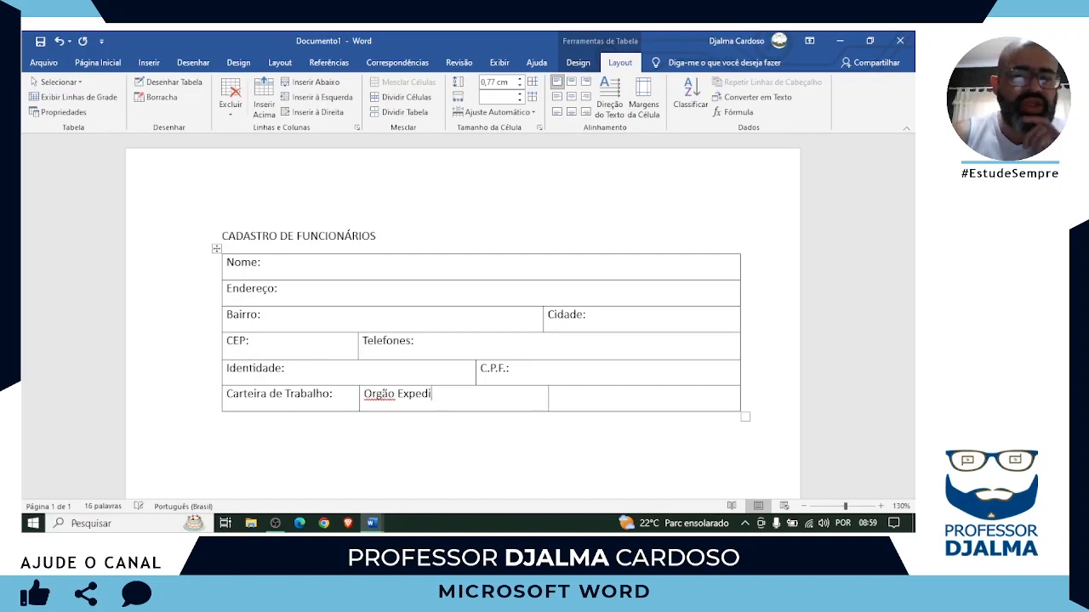
pyautogui.press('BackSpace')
pyautogui.press('BackSpace')
pyautogui.press('BackSpace')
pyautogui.press('BackSpace')
pyautogui.press('BackSpace')
pyautogui.press('BackSpace')
pyautogui.press('BackSpace')
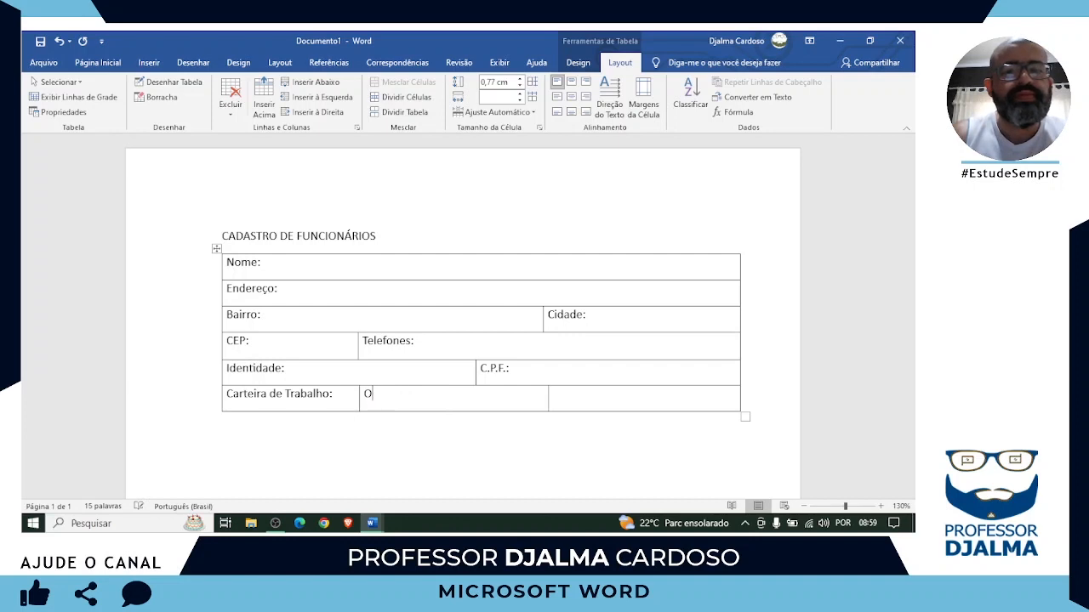
pyautogui.press('BackSpace')
# Step: Label the sixth row's second cell "Seção:" and its third cell "Título de Eleitor:"
pyautogui.write('Seção:')
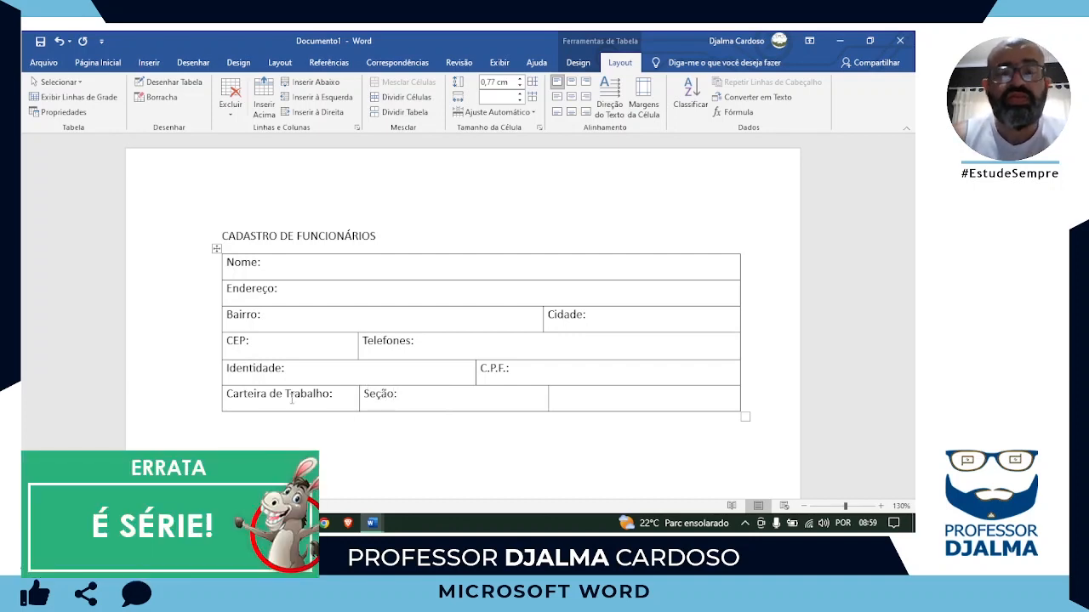
pyautogui.press('Tab')
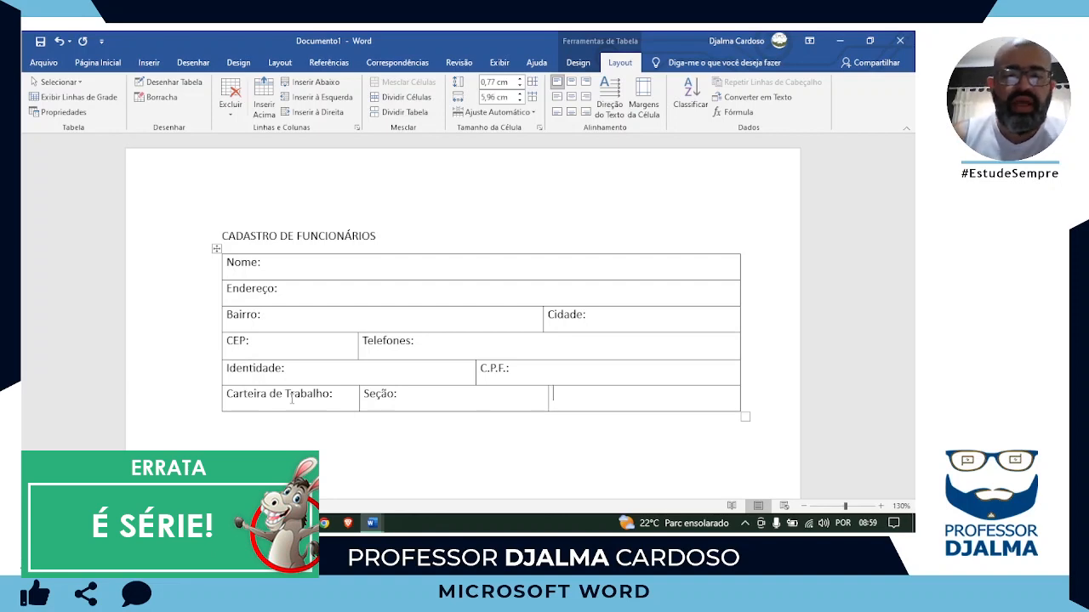
pyautogui.write('Tit')
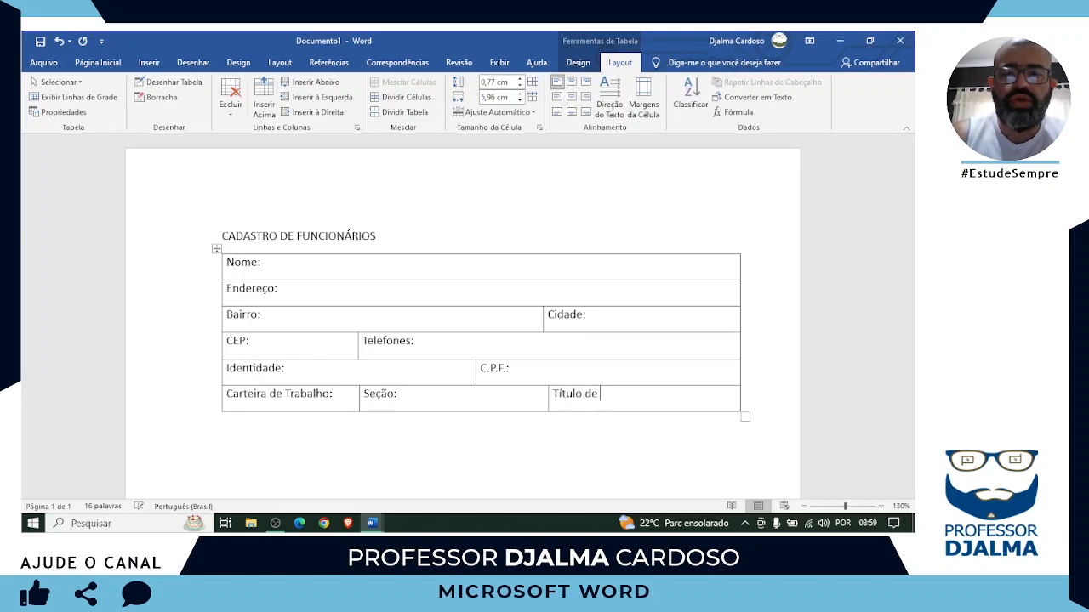
pyautogui.write('ulo de Eleitor:')
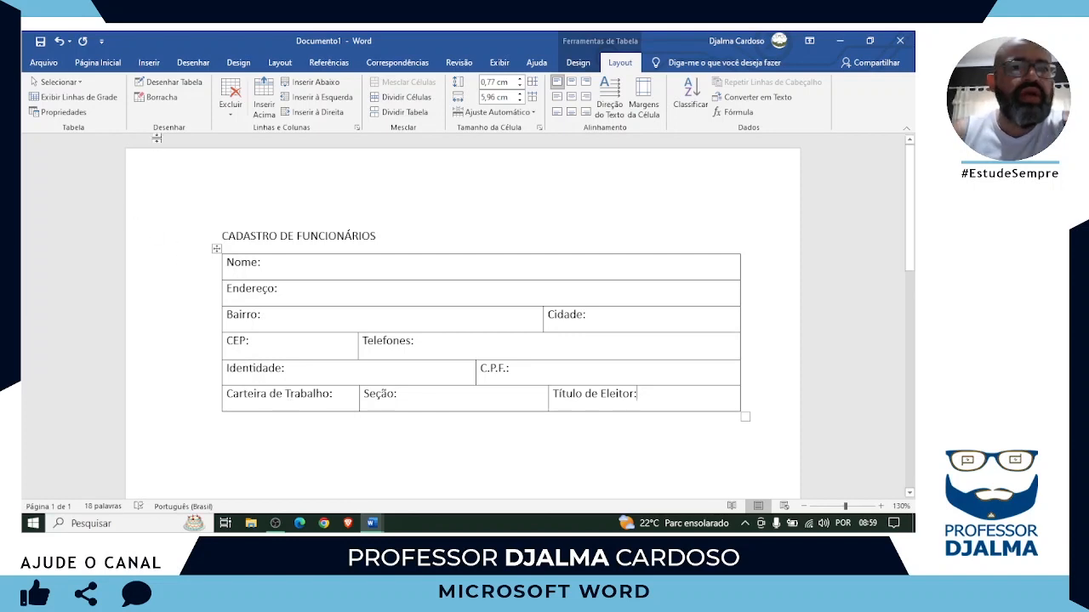
# Step: Draw a full-width seventh row beneath the "Carteira de Trabalho:" row, matching the height of the rows above
pyautogui.click(170, 82)
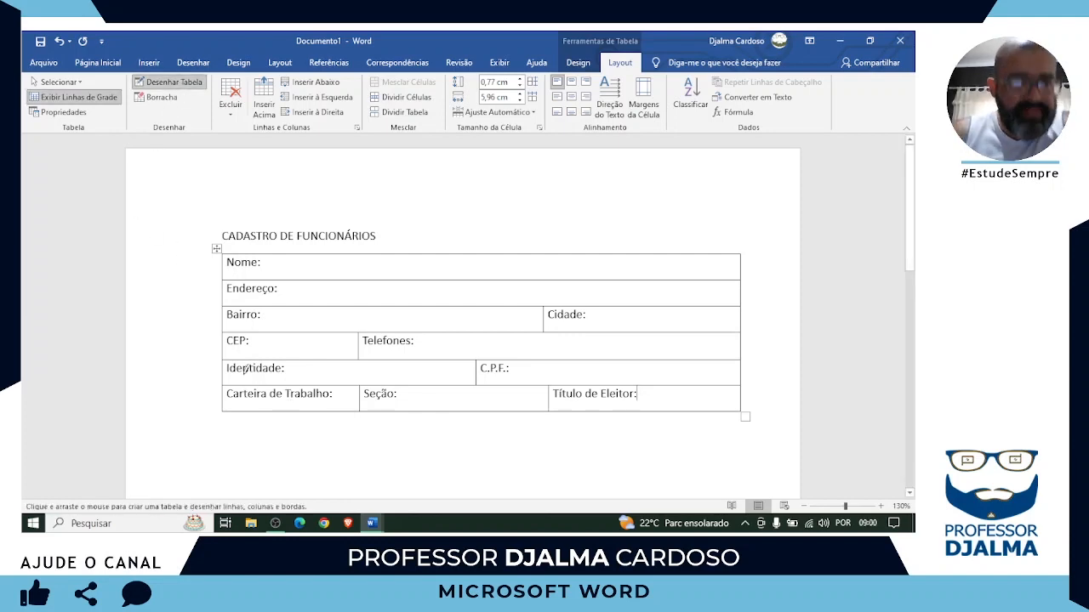
pyautogui.moveTo(226, 407)
pyautogui.mouseDown()
pyautogui.moveTo(255, 430)
pyautogui.moveTo(746, 439)
pyautogui.mouseUp()
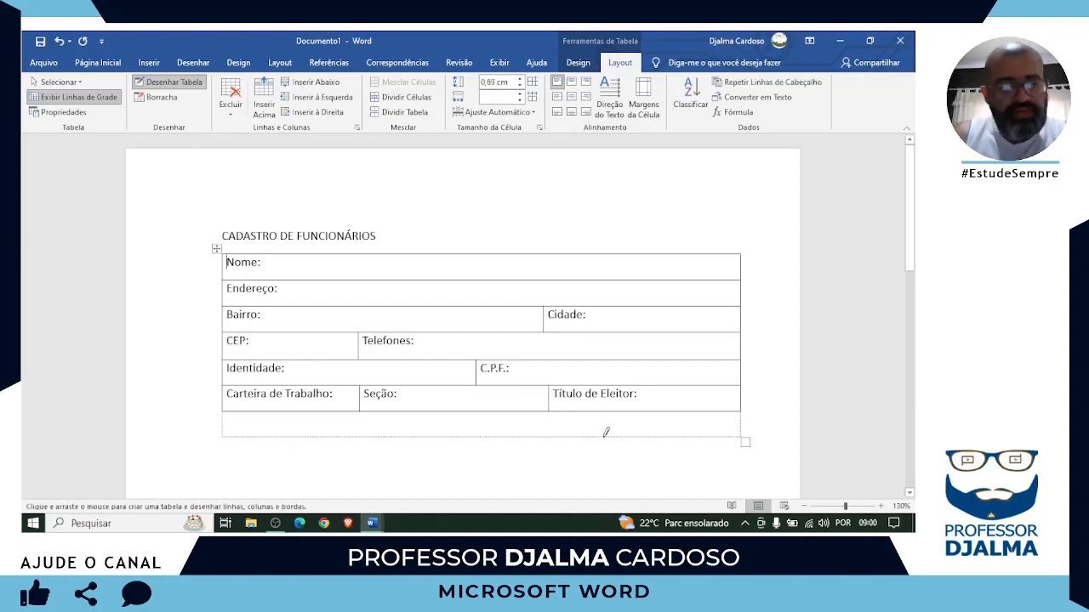
pyautogui.hotkey('ctrl', 'z')
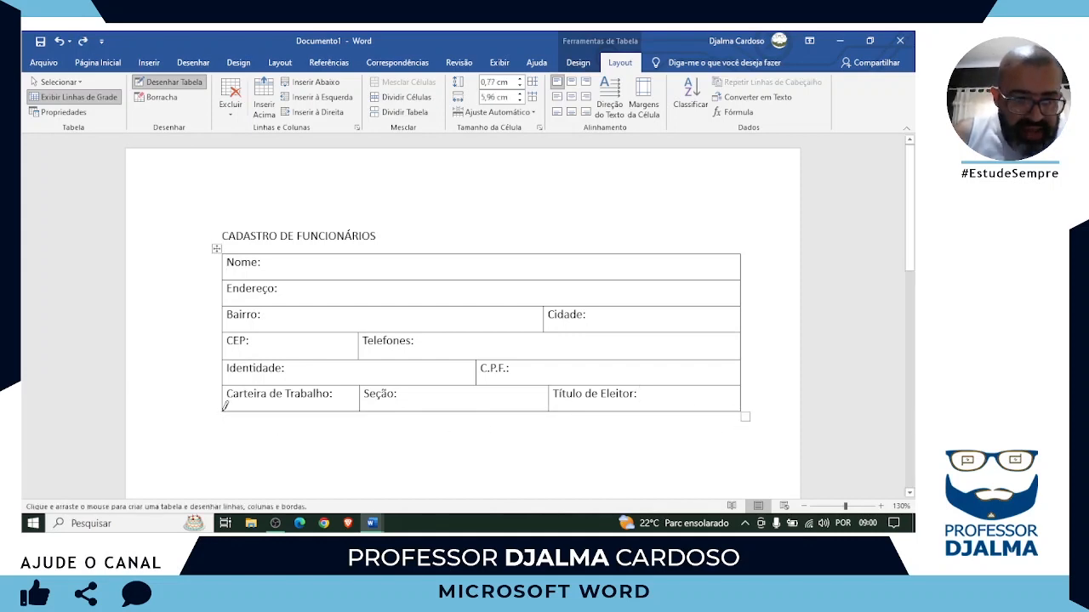
pyautogui.moveTo(223, 407)
pyautogui.mouseDown()
pyautogui.moveTo(301, 439)
pyautogui.moveTo(743, 430)
pyautogui.mouseUp()
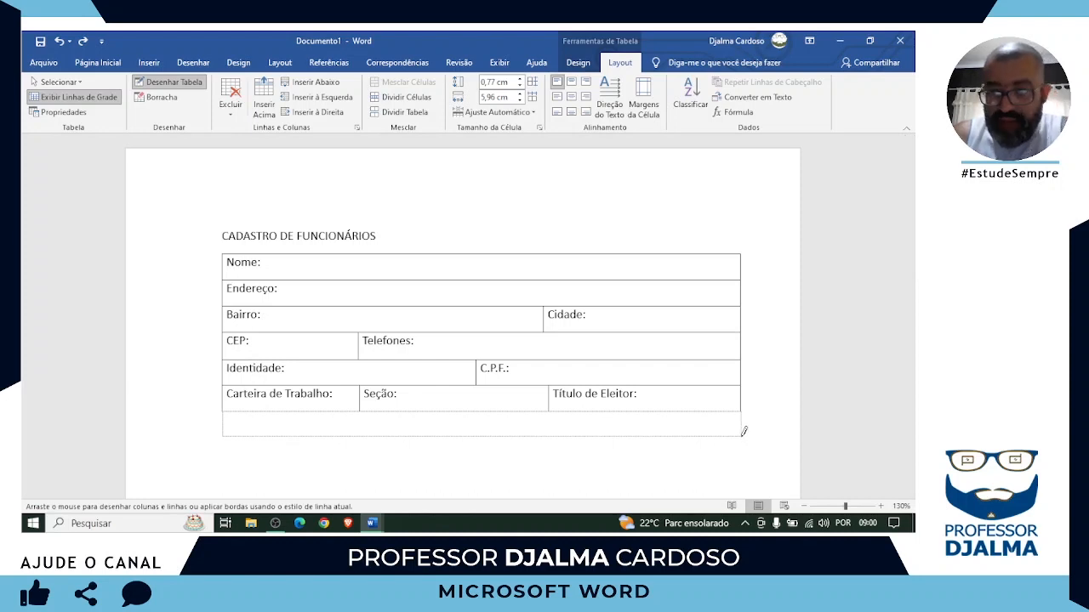
pyautogui.moveTo(744, 431); pyautogui.dragTo(743, 432)
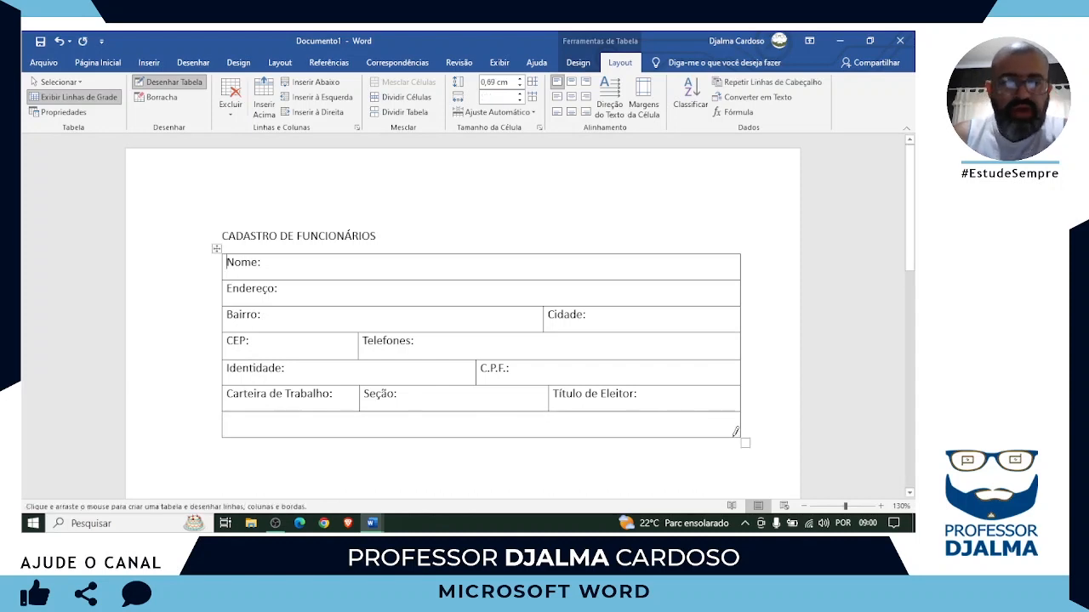
# Step: Check the finished form for the seventh row's field and label the undivided seventh row "Escolaridade:"
pyautogui.click(372, 524)
pyautogui.click(352, 482)
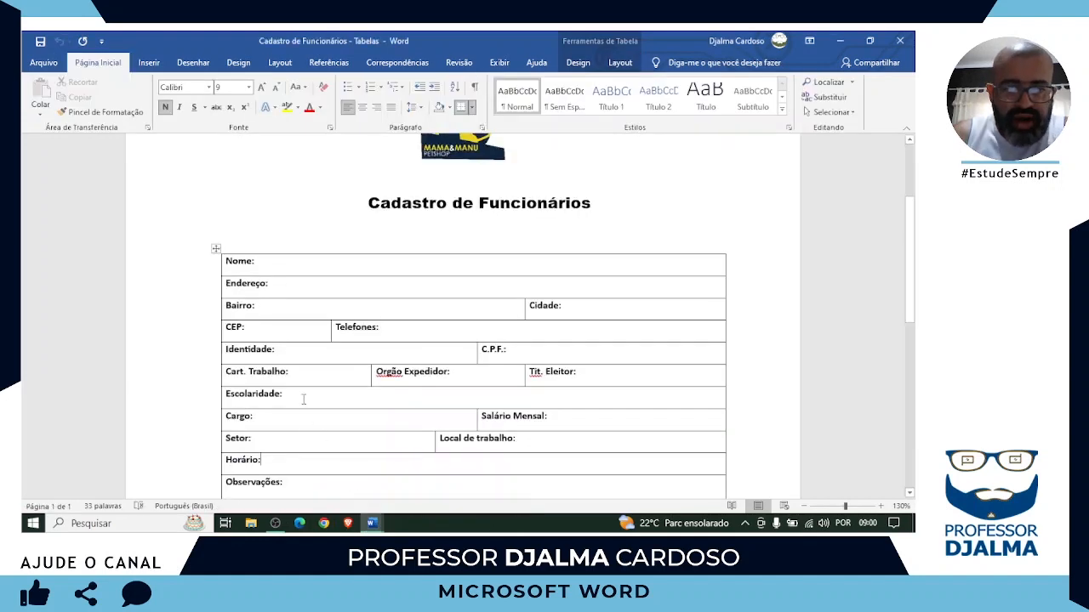
pyautogui.click(373, 524)
pyautogui.click(383, 486)
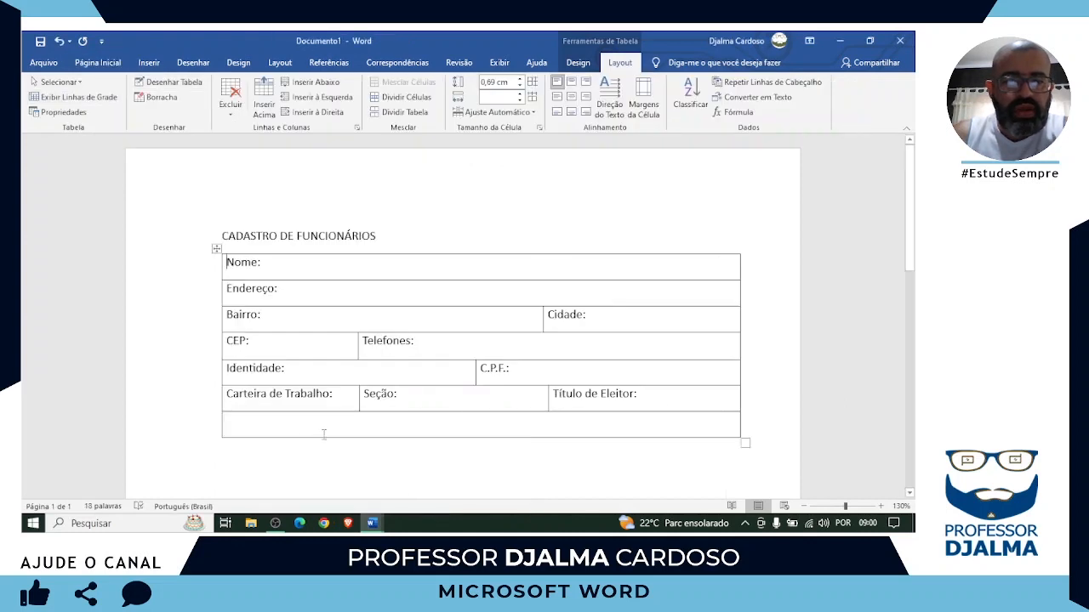
pyautogui.write('Esco')
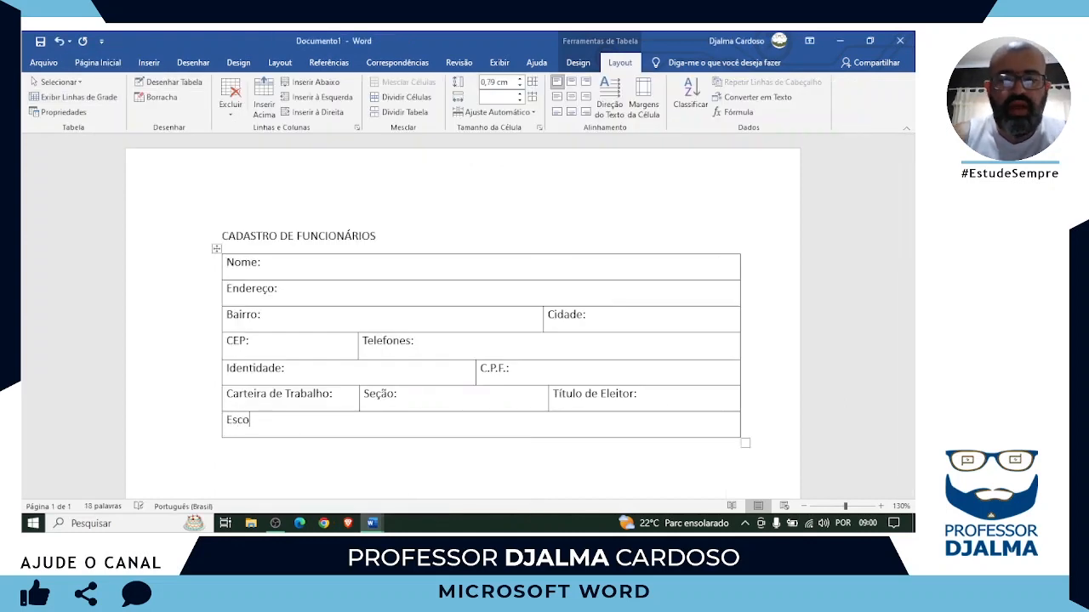
pyautogui.write('laridad')
pyautogui.press('BackSpace')
pyautogui.press('BackSpace')
pyautogui.press('BackSpace')
pyautogui.press('BackSpace')
pyautogui.press('BackSpace')
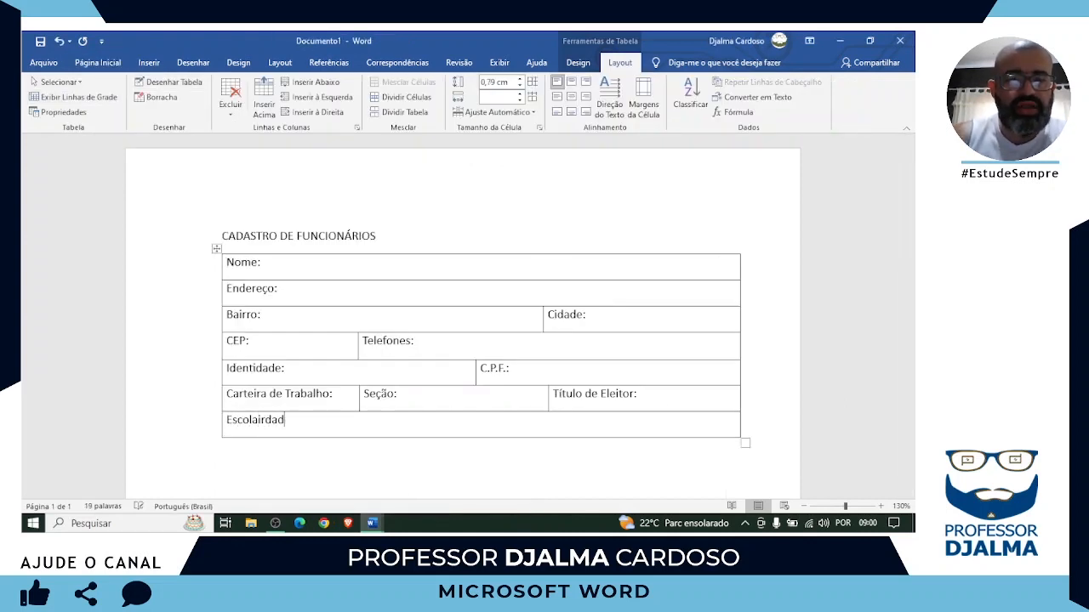
pyautogui.write('ridade:')
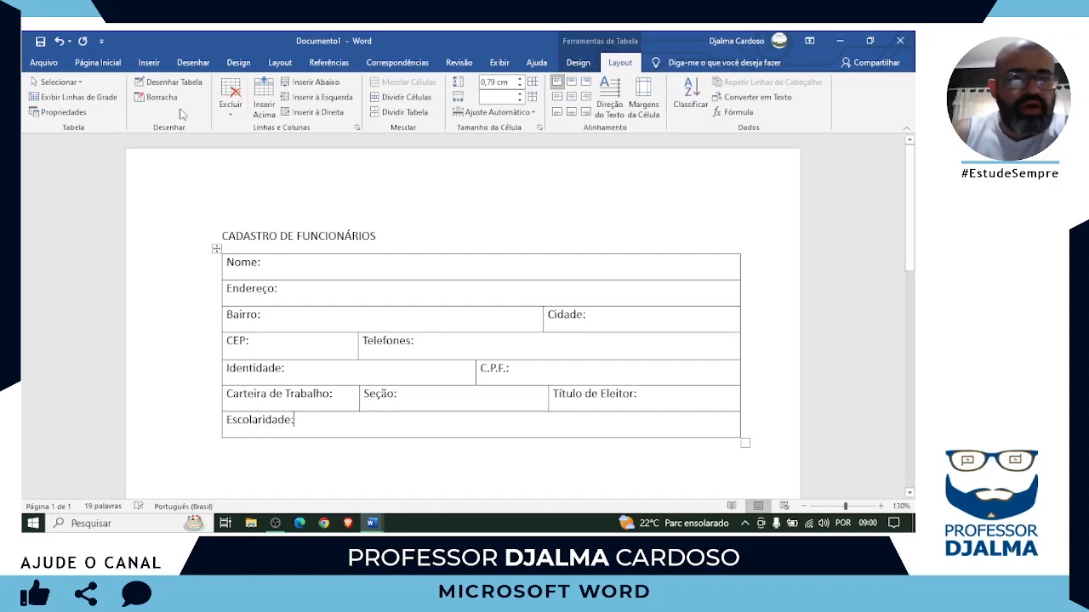
# Step: Draw a full-width eighth row beneath the "Escolaridade:" row and, following the finished form, divide it into two cells near the middle
pyautogui.click(181, 82)
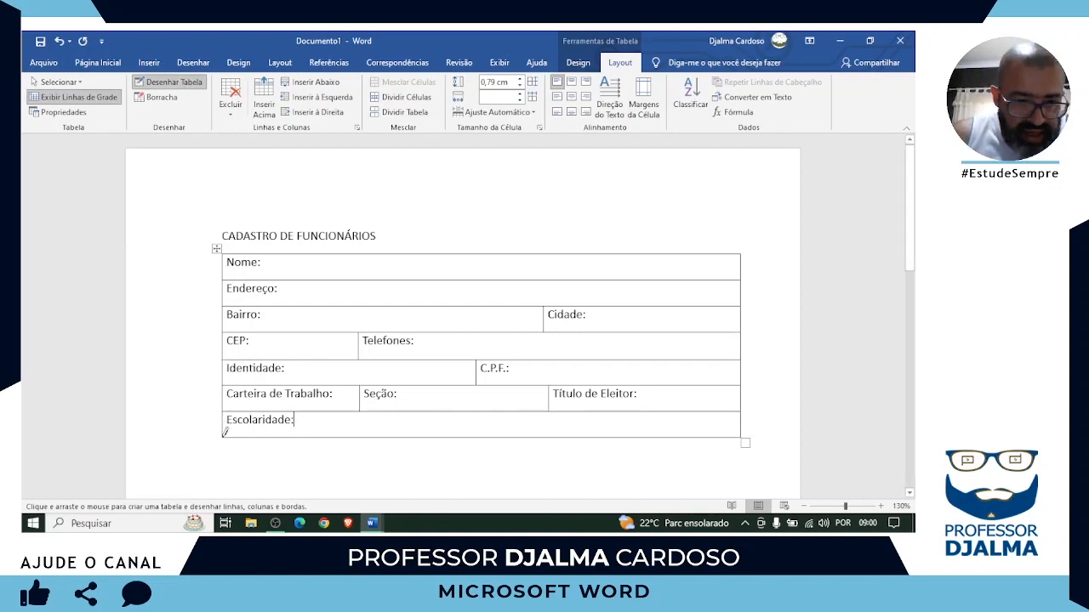
pyautogui.moveTo(224, 432)
pyautogui.mouseDown()
pyautogui.moveTo(282, 452)
pyautogui.moveTo(416, 460)
pyautogui.moveTo(744, 459)
pyautogui.mouseUp()
pyautogui.moveTo(375, 524)
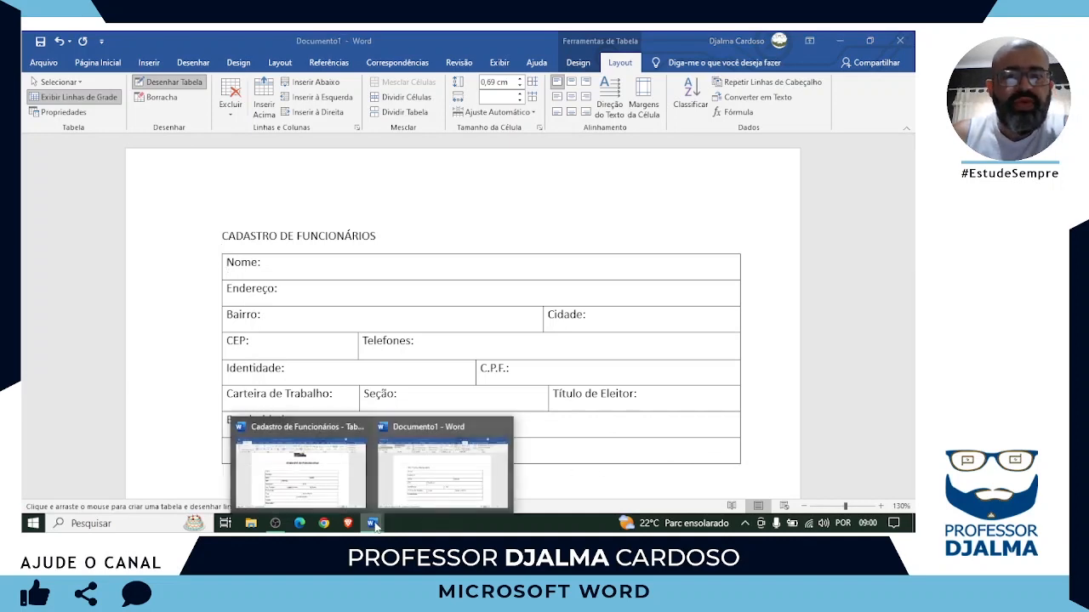
pyautogui.click(302, 466)
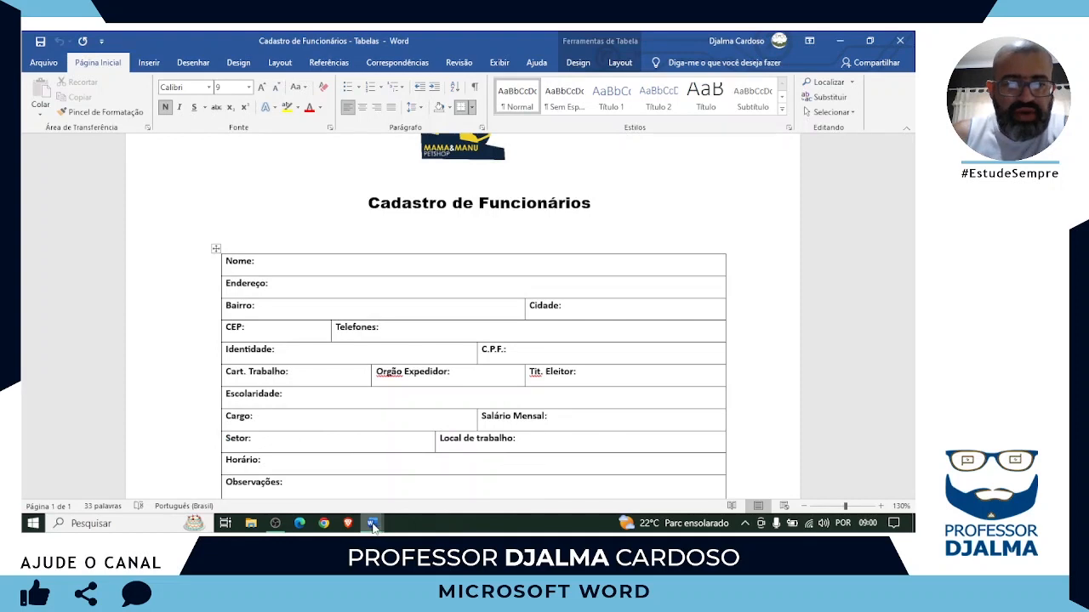
pyautogui.moveTo(372, 523)
pyautogui.click(425, 489)
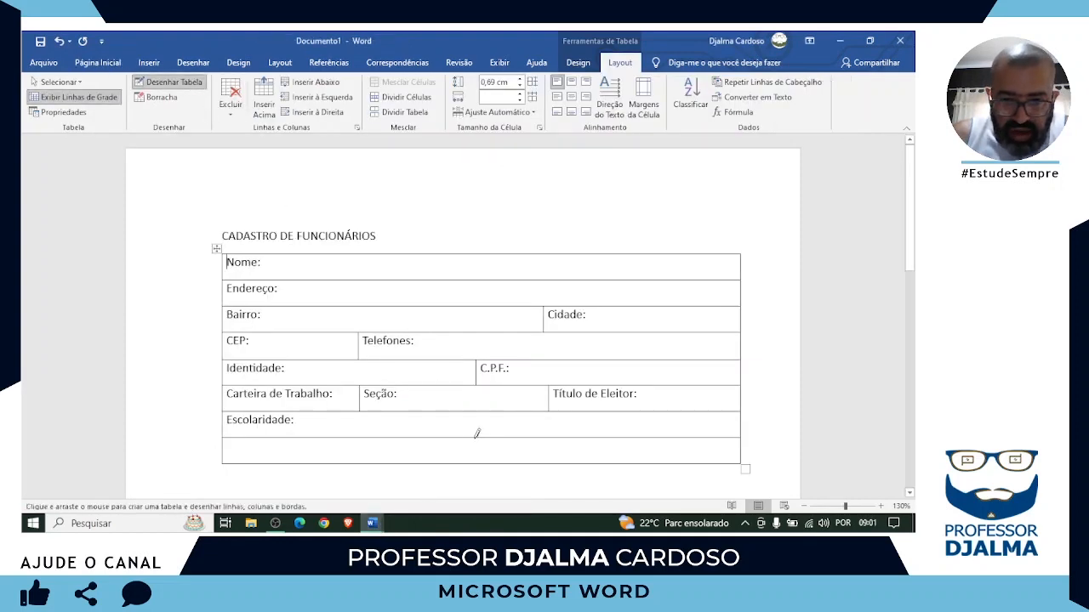
pyautogui.moveTo(480, 434); pyautogui.dragTo(477, 455)
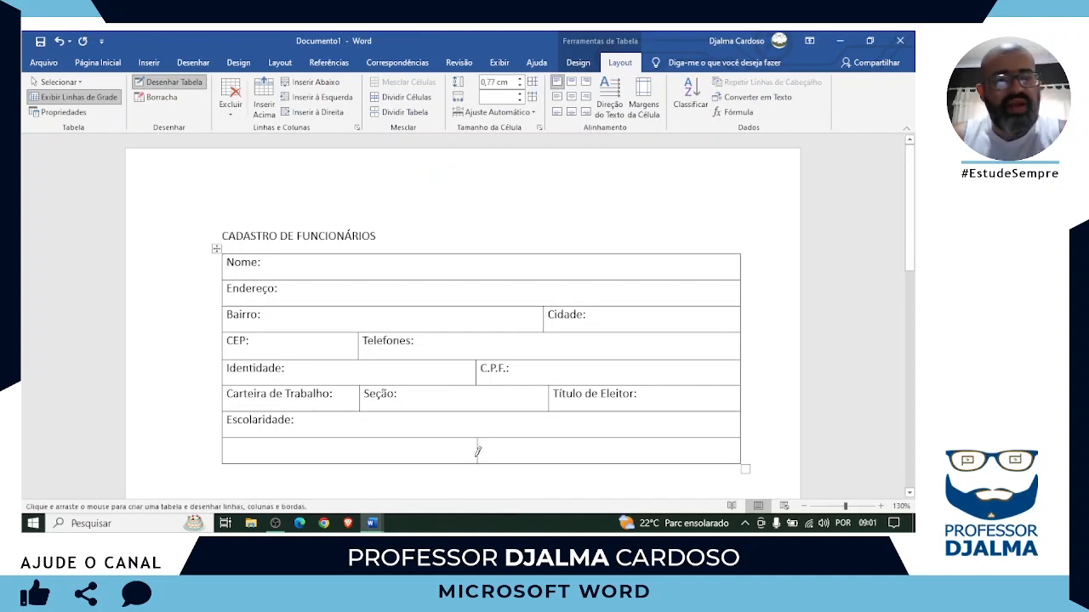
# Step: Label the eighth row's first cell "Cargo:" and its second cell "Salário:"
pyautogui.press('Escape')
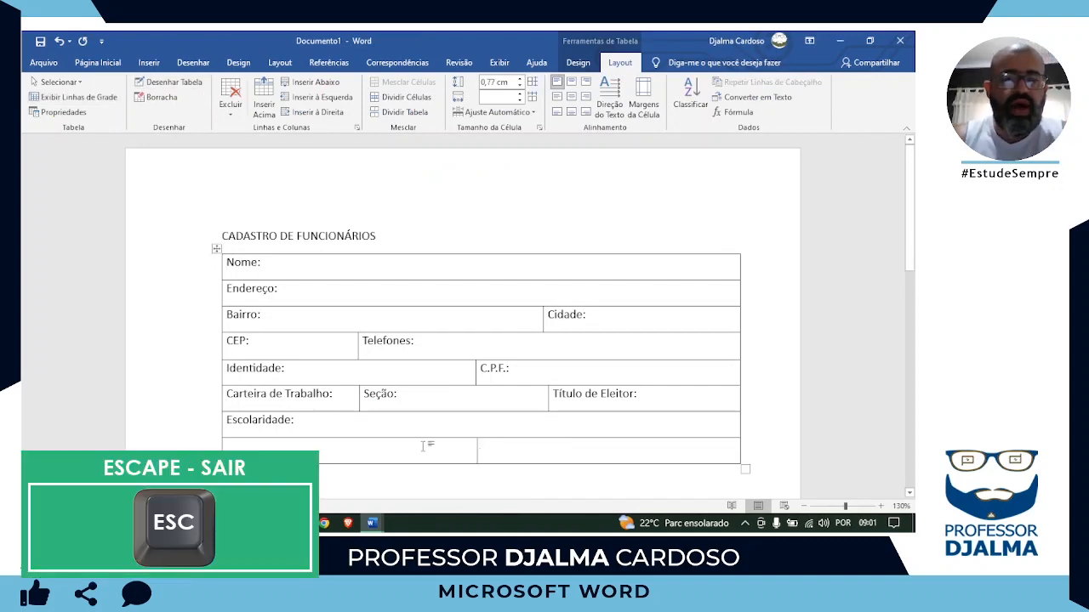
pyautogui.write('Cargo:')
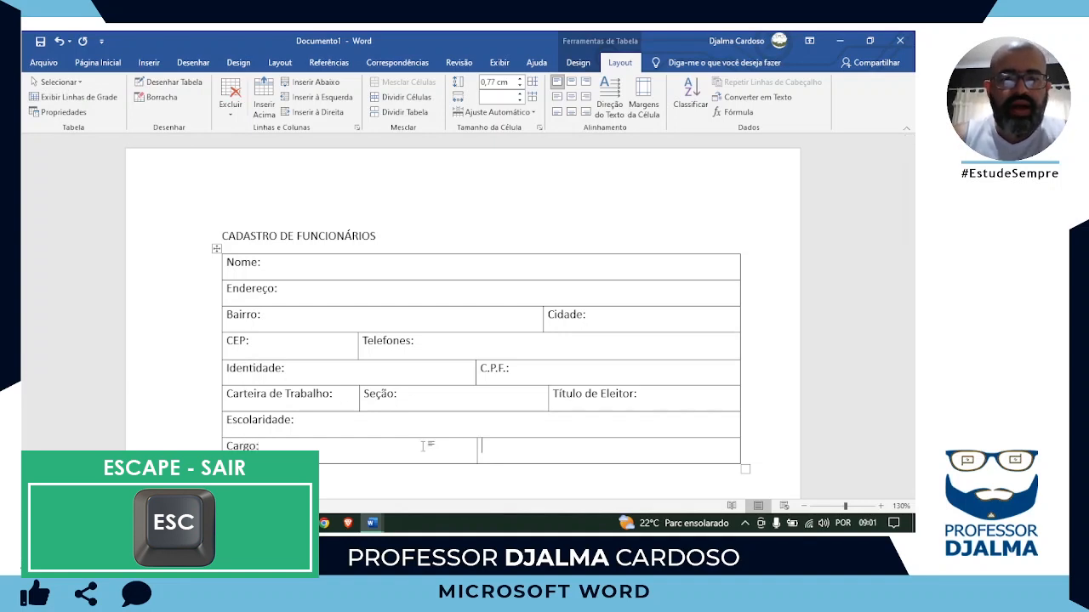
pyautogui.write('Sala')
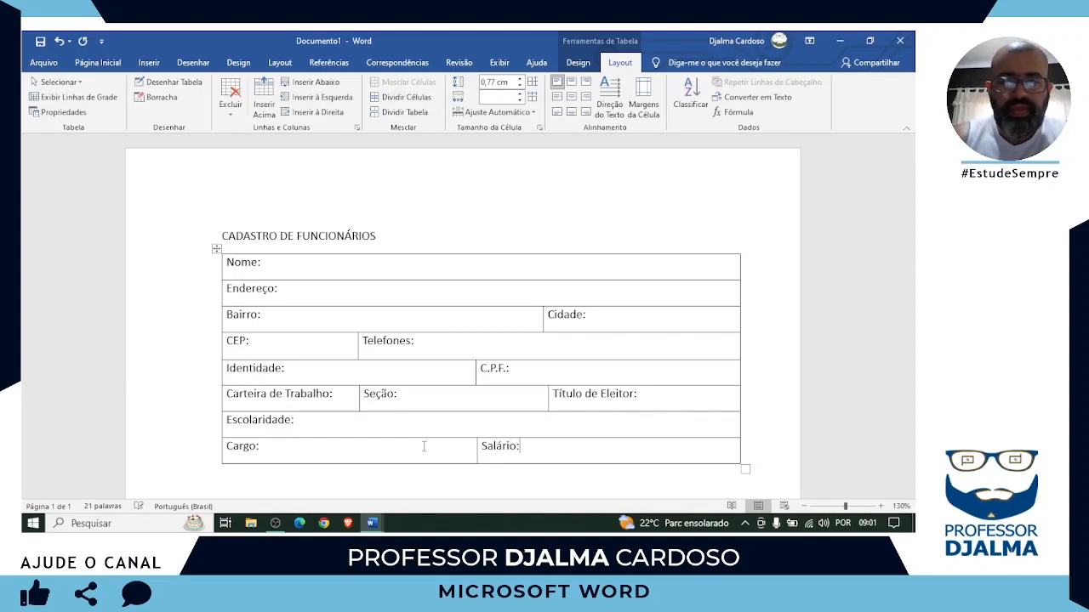
pyautogui.click(170, 82)
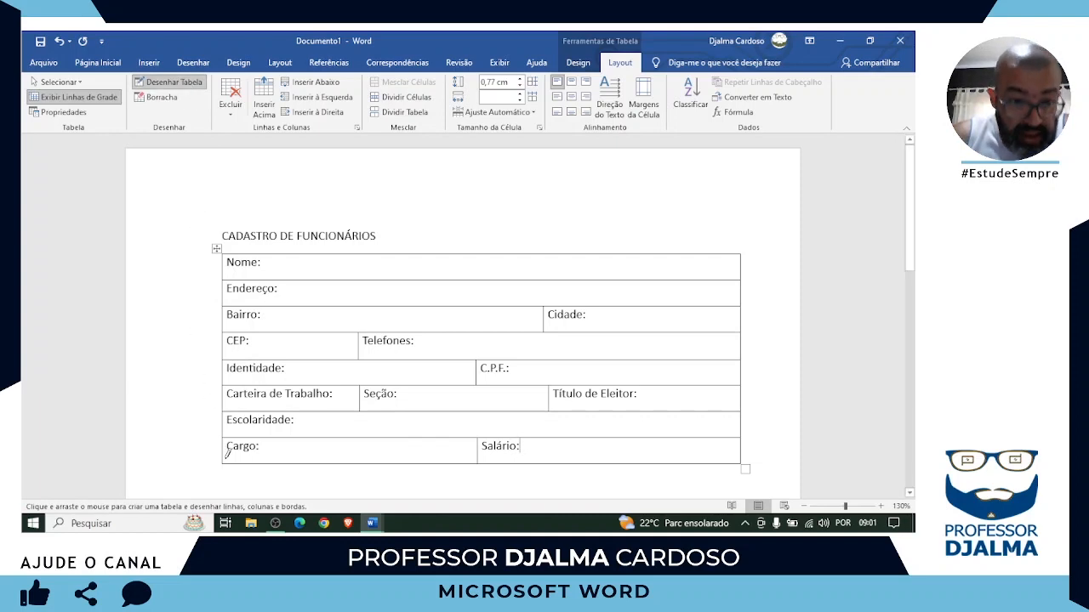
pyautogui.moveTo(226, 460)
pyautogui.mouseDown()
pyautogui.moveTo(281, 479)
pyautogui.moveTo(355, 482)
pyautogui.moveTo(352, 467)
pyautogui.mouseUp()
pyautogui.press('Escape')
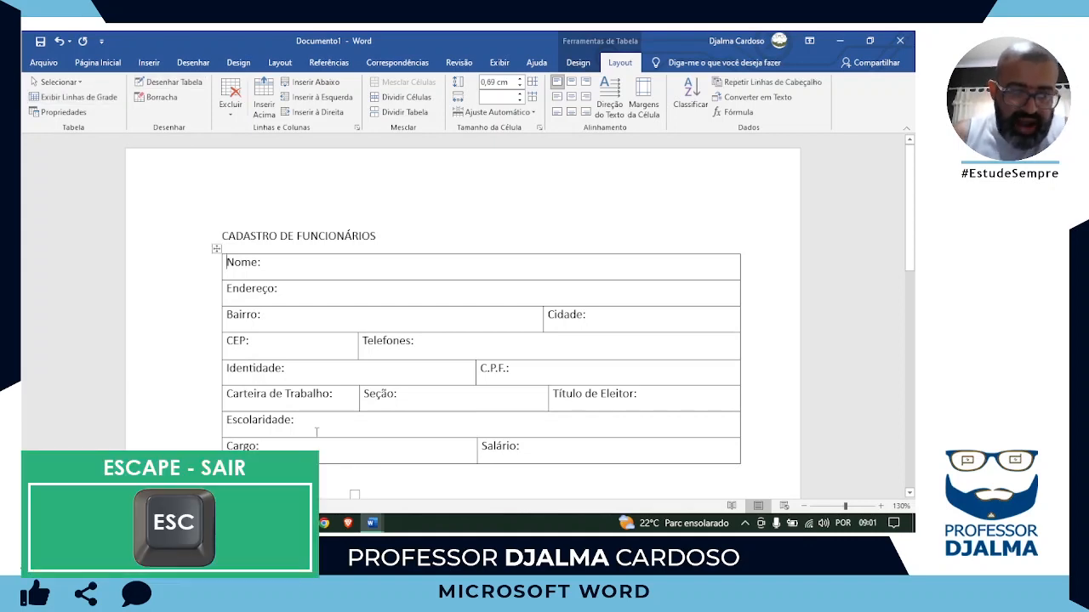
pyautogui.scroll(-1, 316, 433)
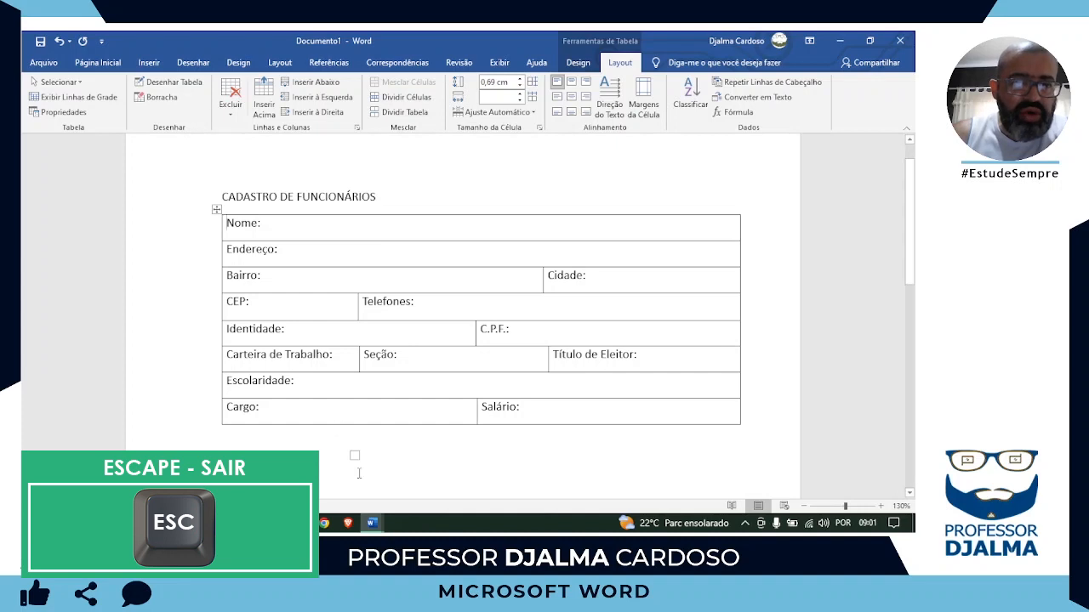
pyautogui.click(355, 456)
pyautogui.click(355, 456)
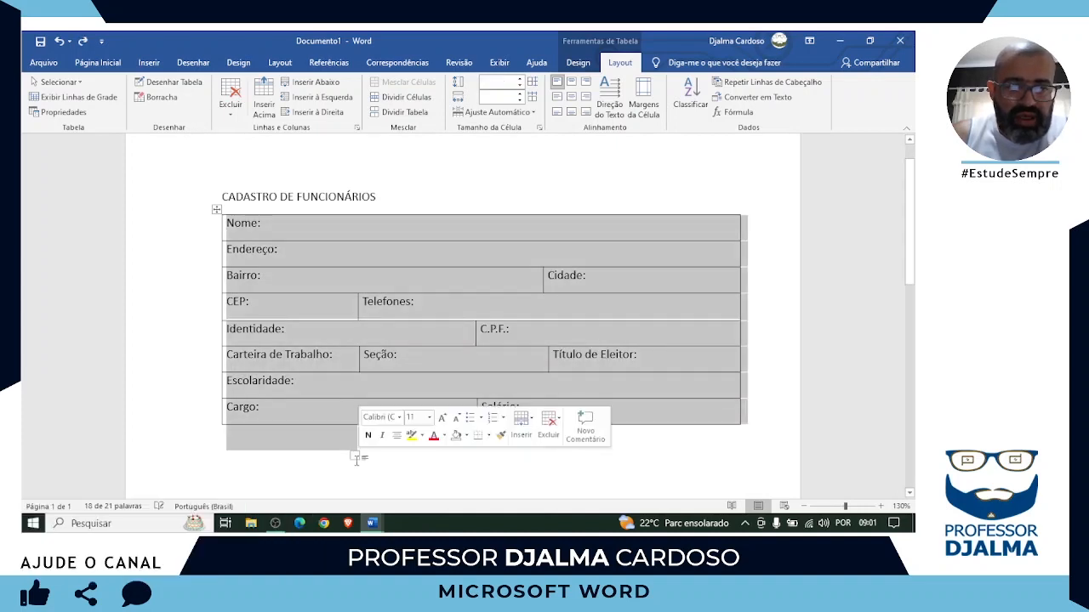
pyautogui.moveTo(354, 455); pyautogui.dragTo(380, 474)
pyautogui.hotkey('ctrl', 'z')
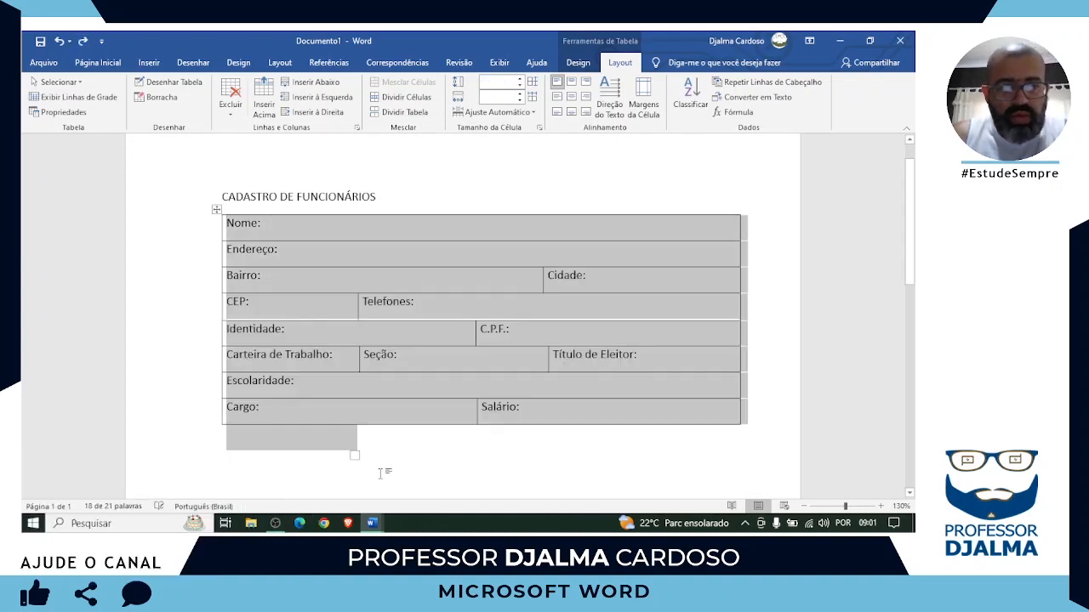
pyautogui.click(369, 450)
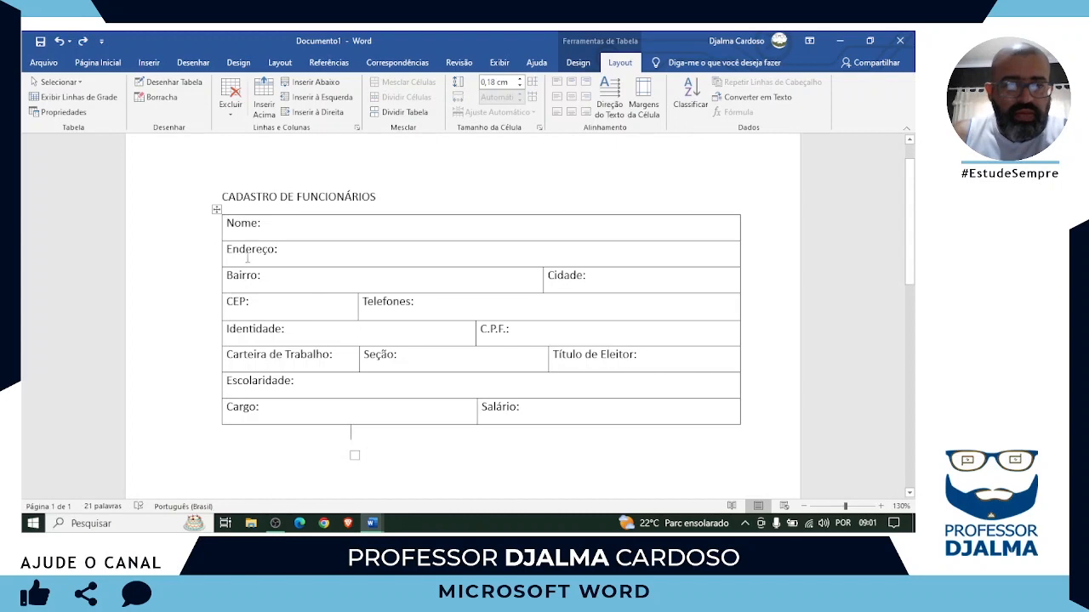
pyautogui.click(181, 82)
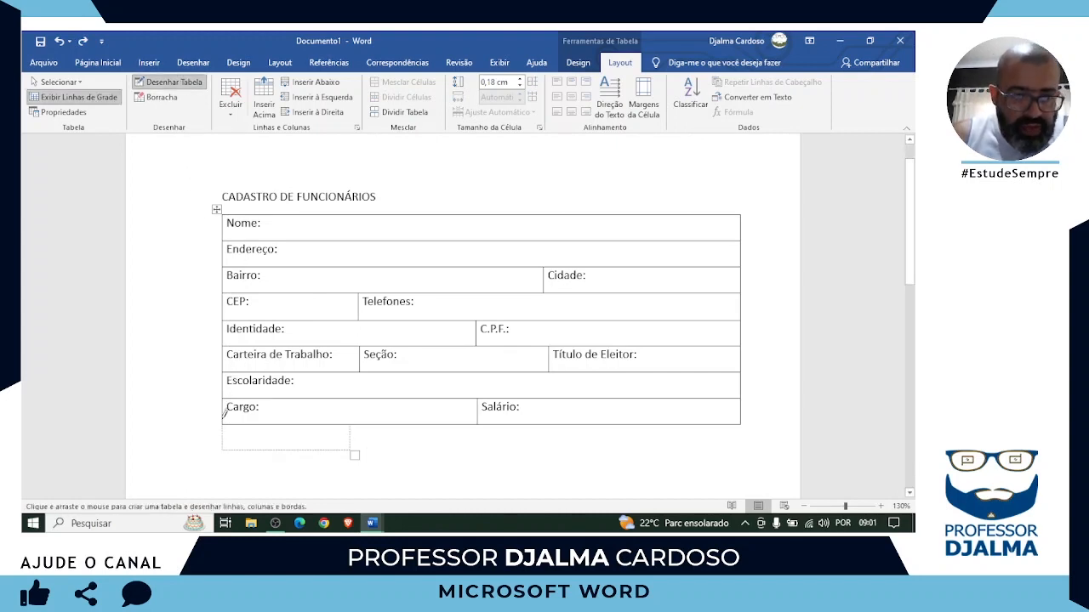
pyautogui.moveTo(225, 420); pyautogui.dragTo(511, 450)
pyautogui.hotkey('ctrl', 'z')
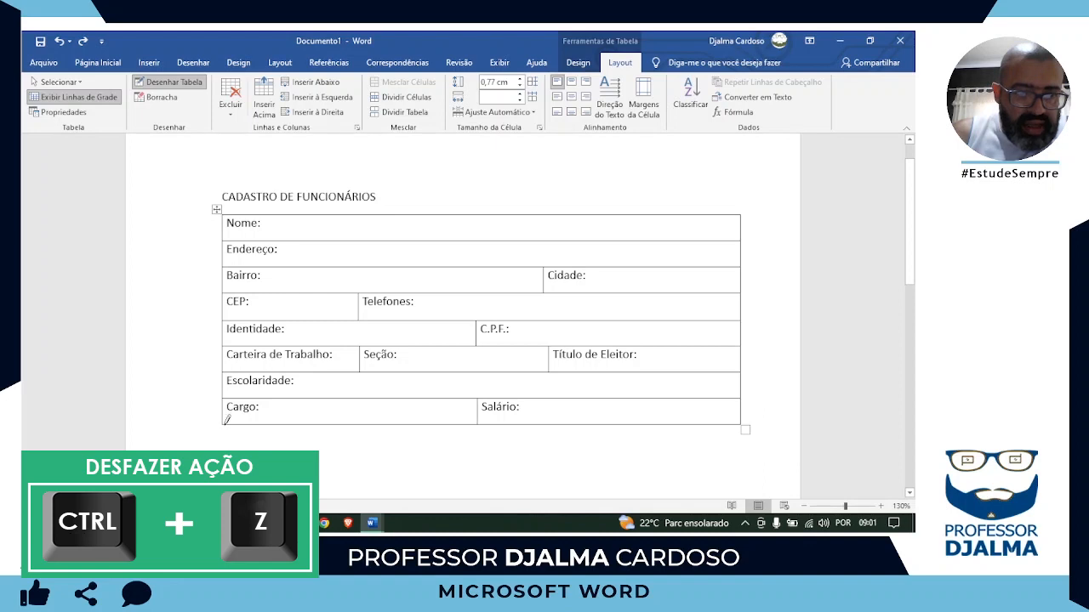
# Step: Draw a full-width ninth row beneath the "Cargo:" row and divide it into two cells, the first narrower, following the finished form
pyautogui.moveTo(225, 421)
pyautogui.mouseDown()
pyautogui.moveTo(456, 458)
pyautogui.moveTo(741, 444)
pyautogui.mouseUp()
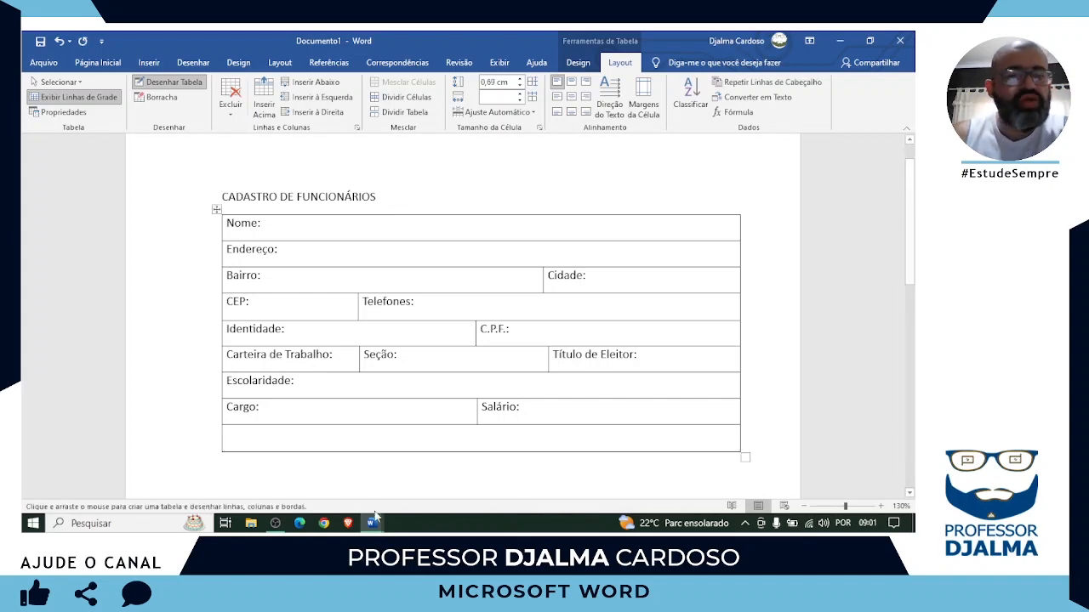
pyautogui.moveTo(372, 521)
pyautogui.click(342, 471)
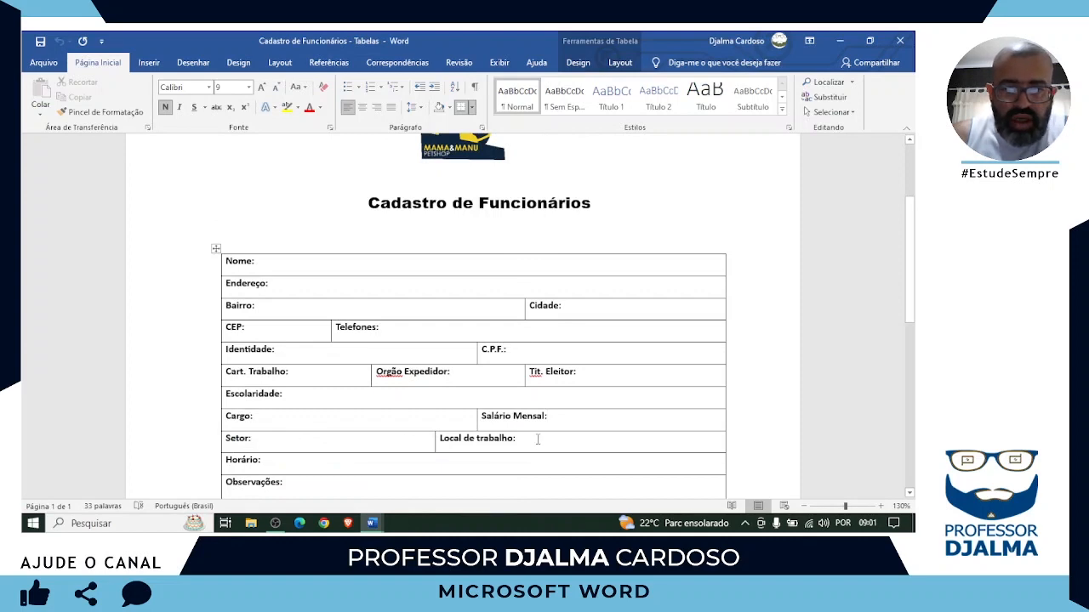
pyautogui.moveTo(394, 519)
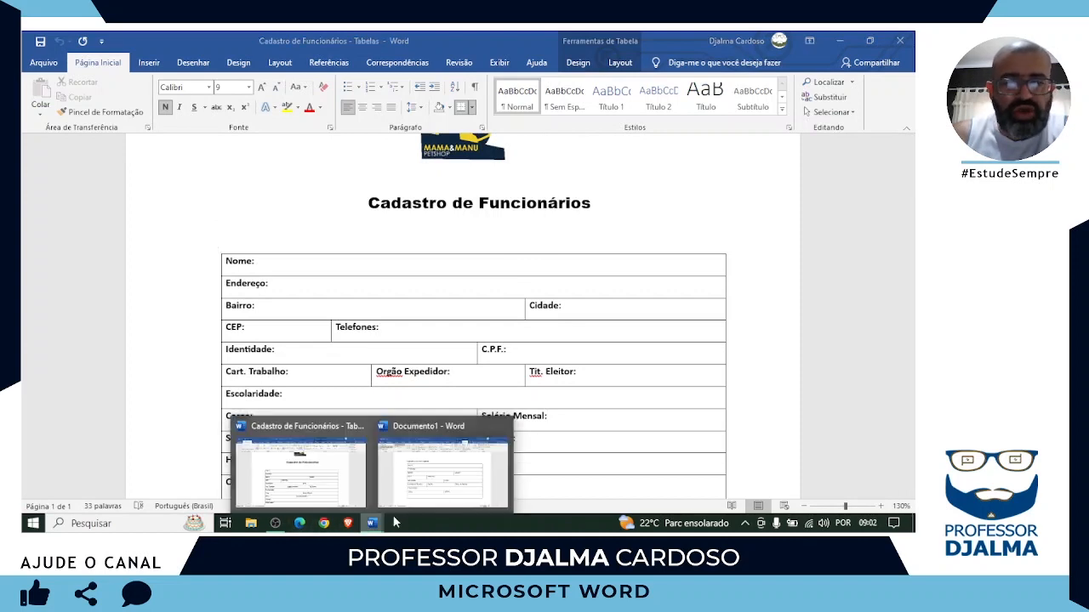
pyautogui.click(442, 468)
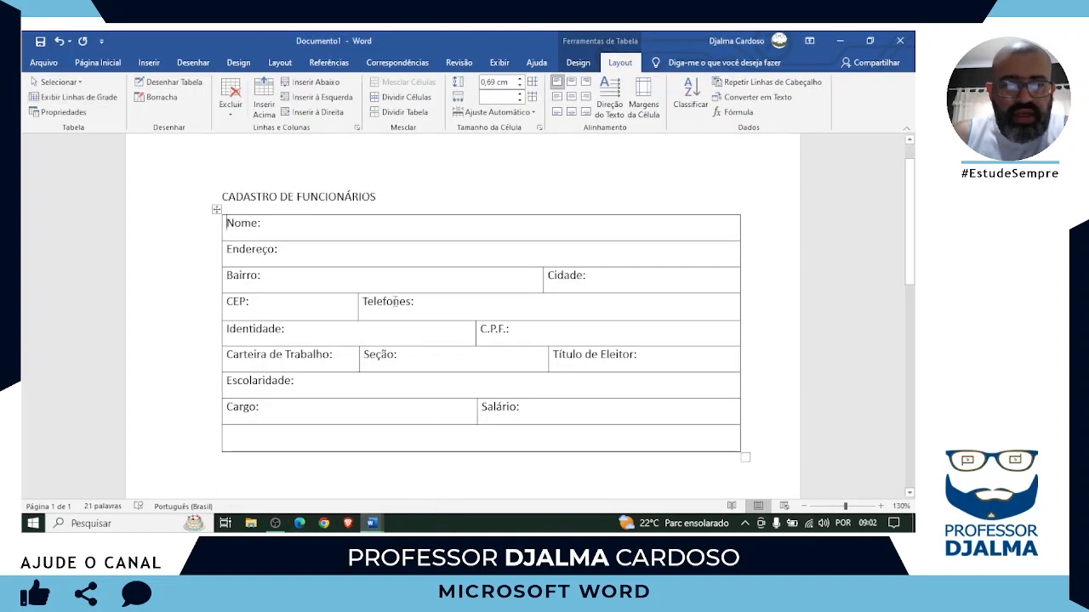
pyautogui.click(203, 86)
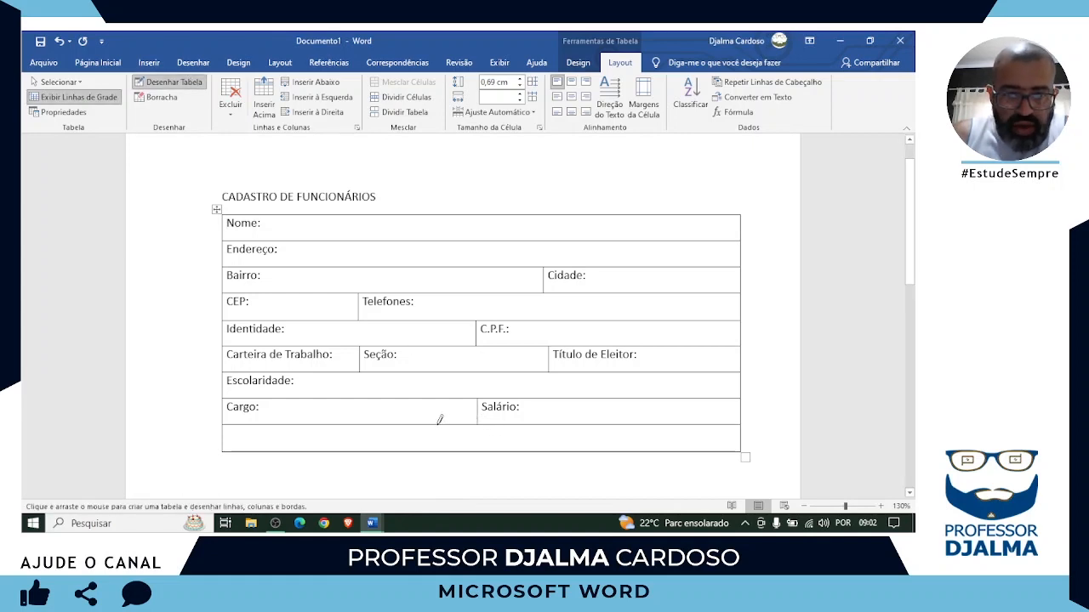
pyautogui.moveTo(438, 421); pyautogui.dragTo(436, 450)
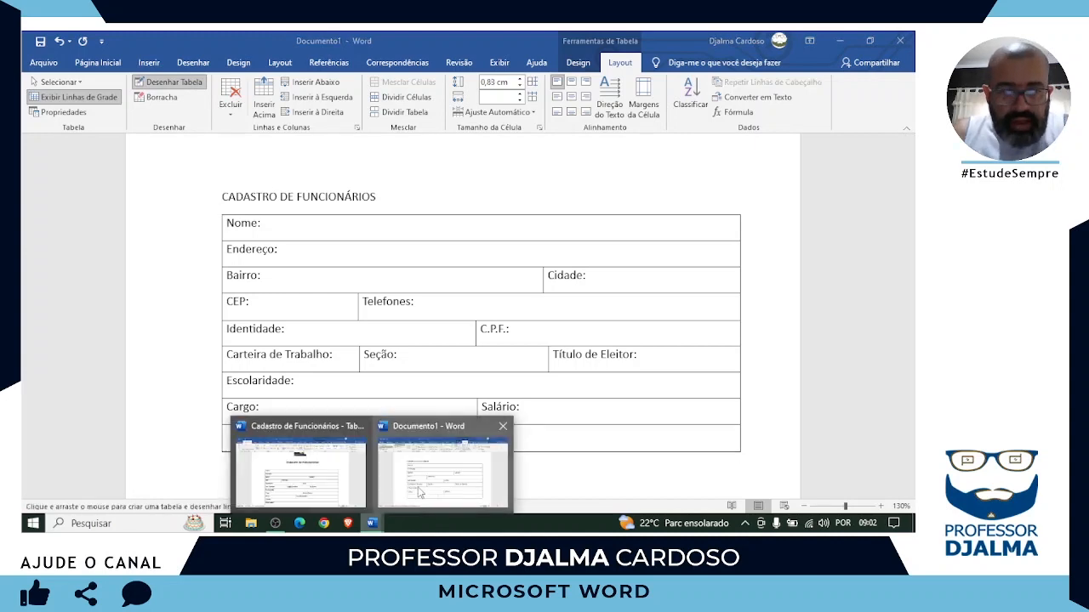
# Step: Check the finished form's ninth row and label the new row's cells "Setor:" and "Local de Trabalho:"
pyautogui.moveTo(372, 521)
pyautogui.click(335, 470)
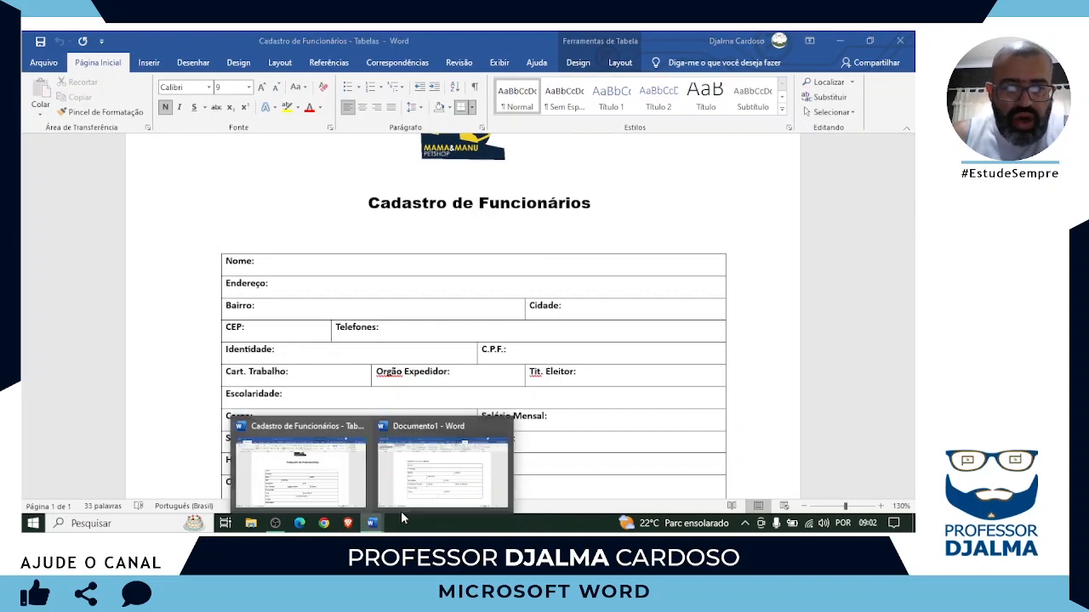
pyautogui.click(426, 492)
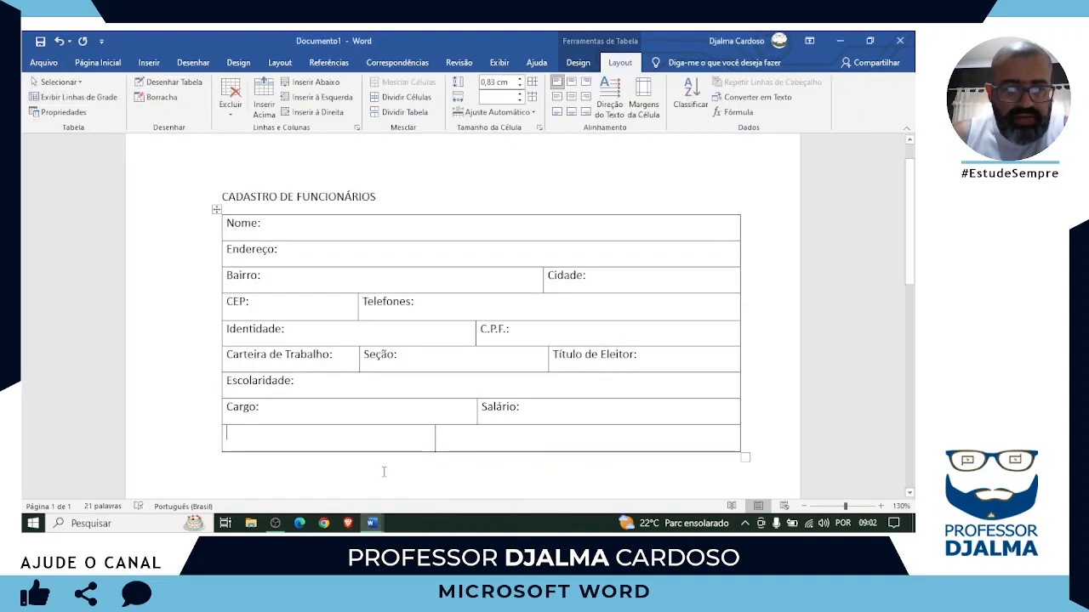
pyautogui.click(312, 444)
pyautogui.write('Seto')
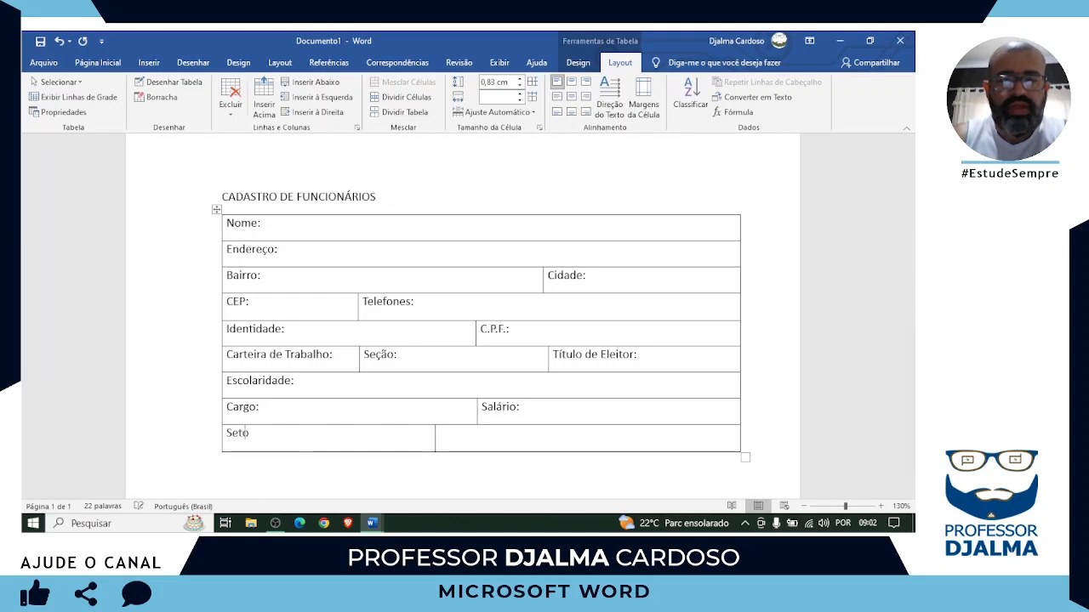
pyautogui.write('r: ')
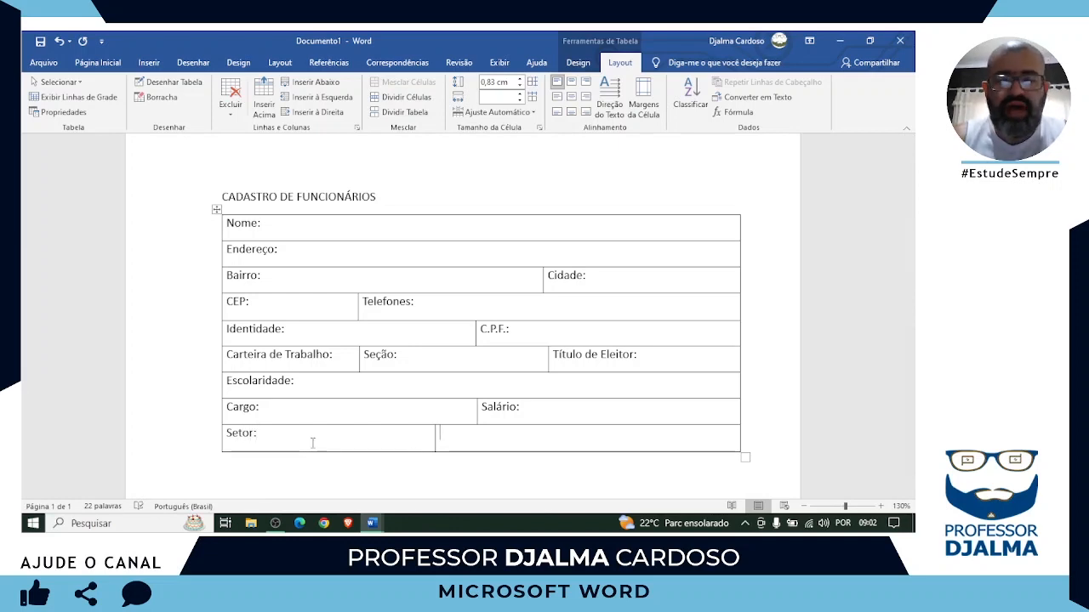
pyautogui.write('Local de T')
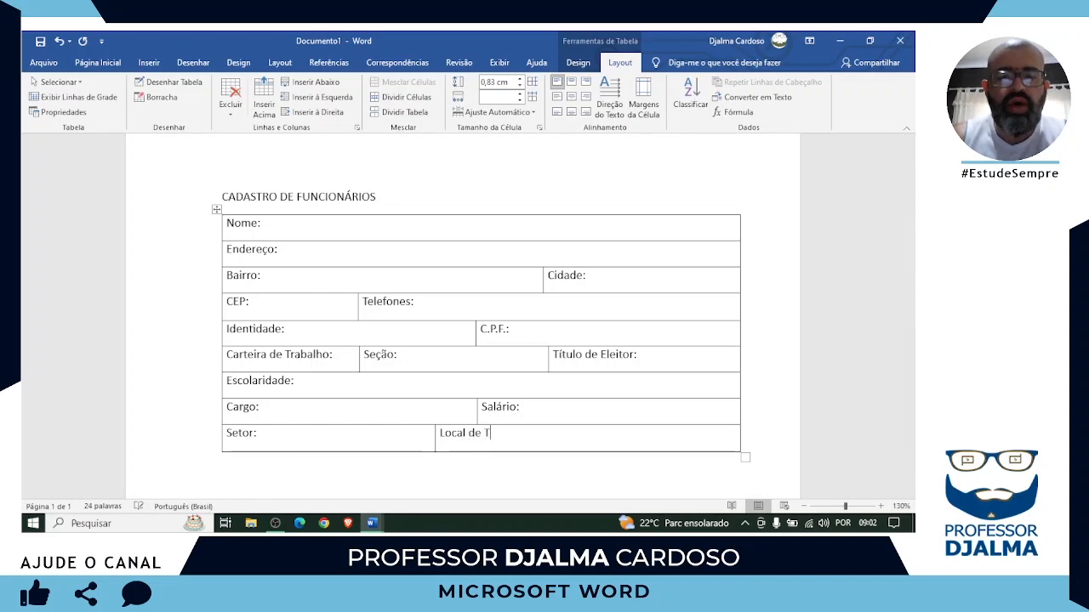
pyautogui.write('rabalho:')
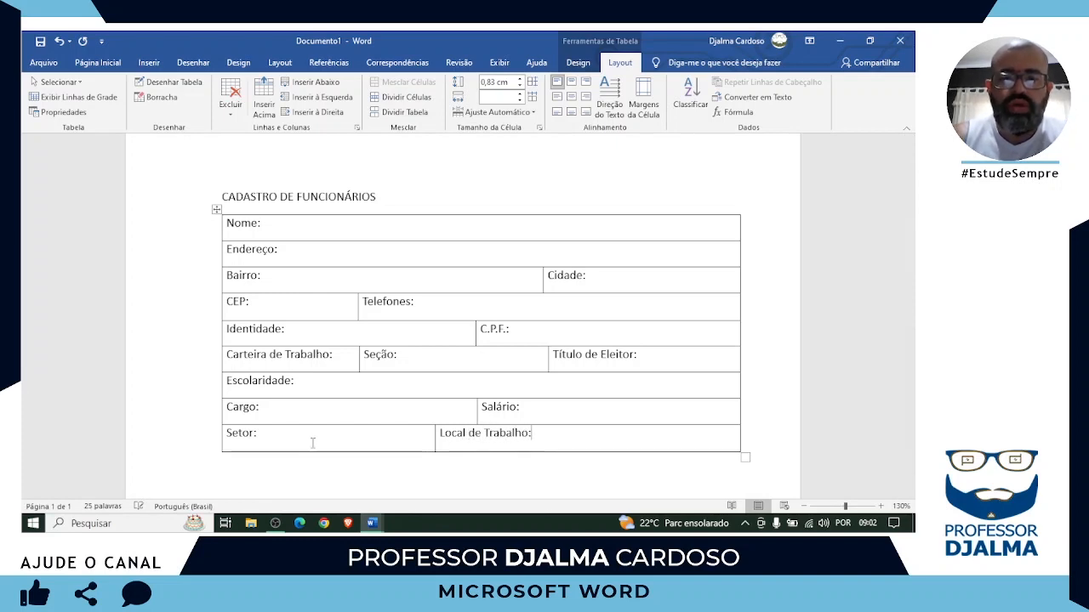
# Step: Draw an undivided full-width tenth row beneath the "Setor:" row and, after checking the finished form, label it "Horários:"
pyautogui.click(180, 85)
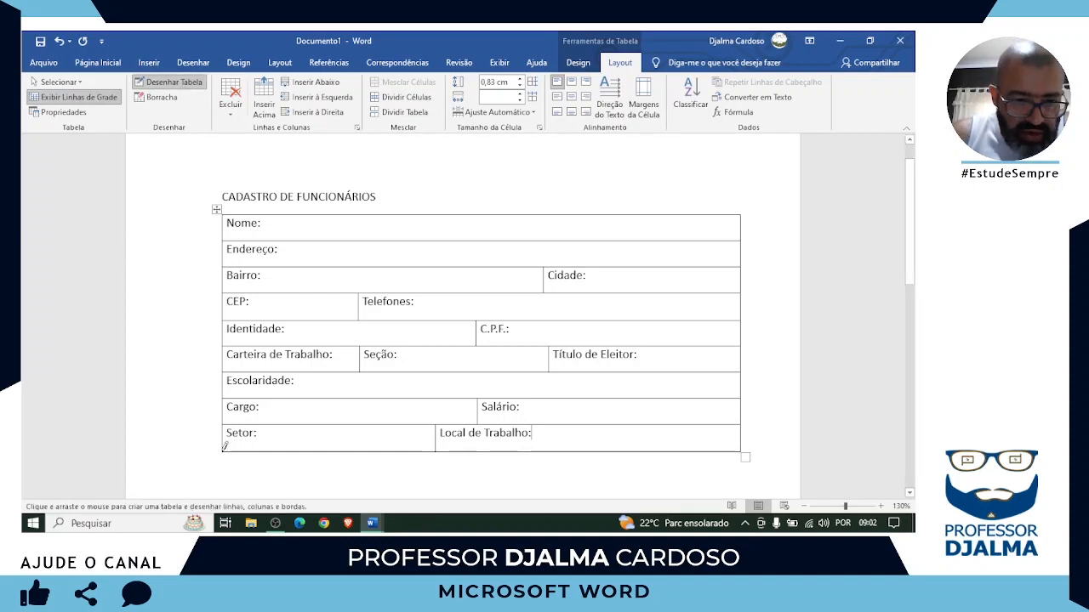
pyautogui.moveTo(225, 447)
pyautogui.mouseDown()
pyautogui.moveTo(442, 479)
pyautogui.moveTo(743, 476)
pyautogui.mouseUp()
pyautogui.moveTo(372, 525)
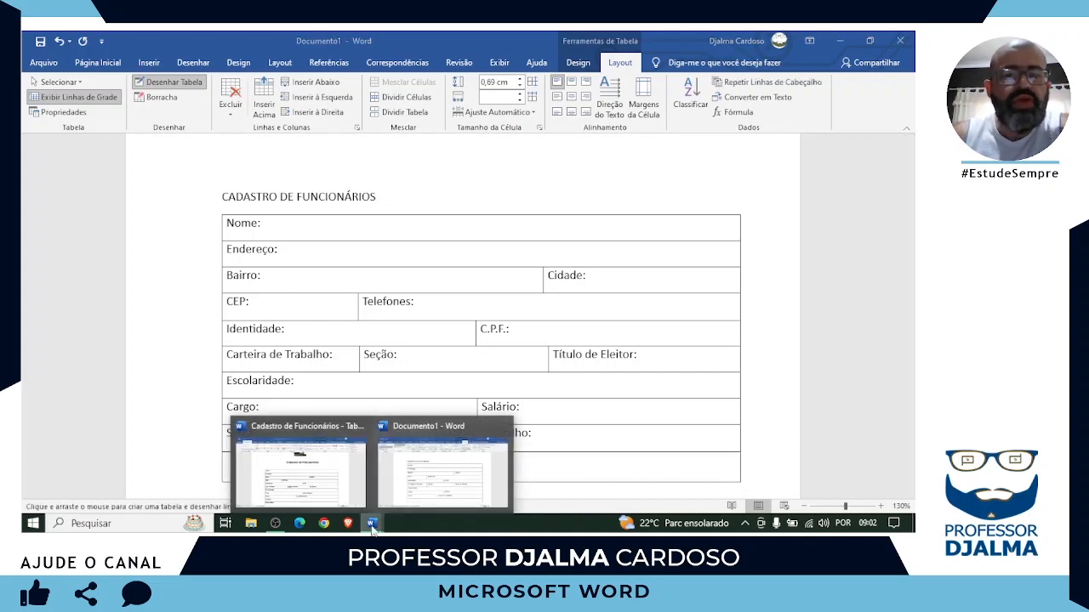
pyautogui.click(302, 473)
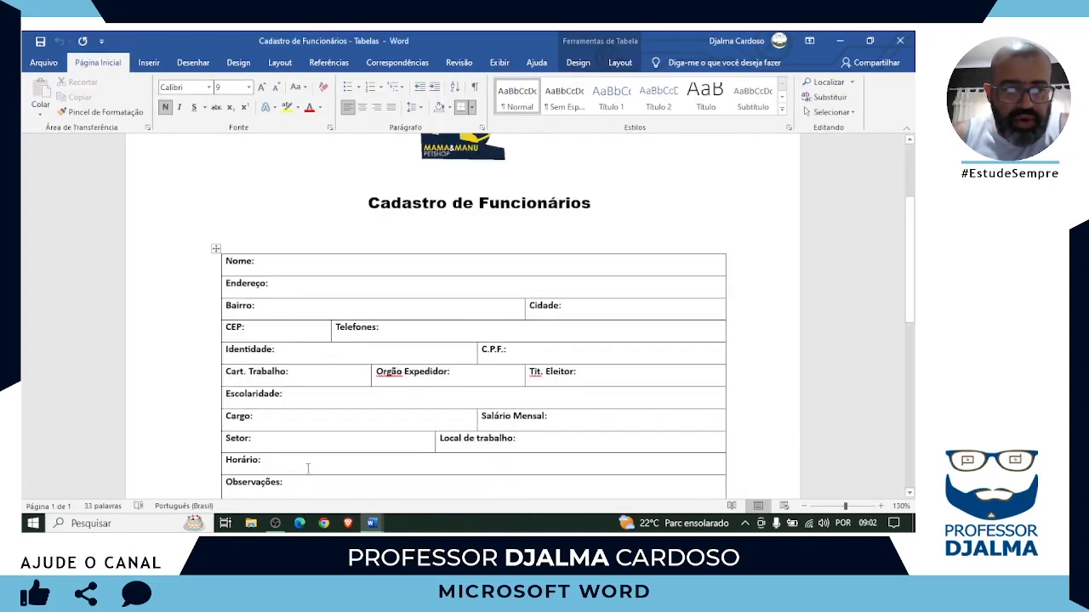
pyautogui.scroll(-1, 308, 468)
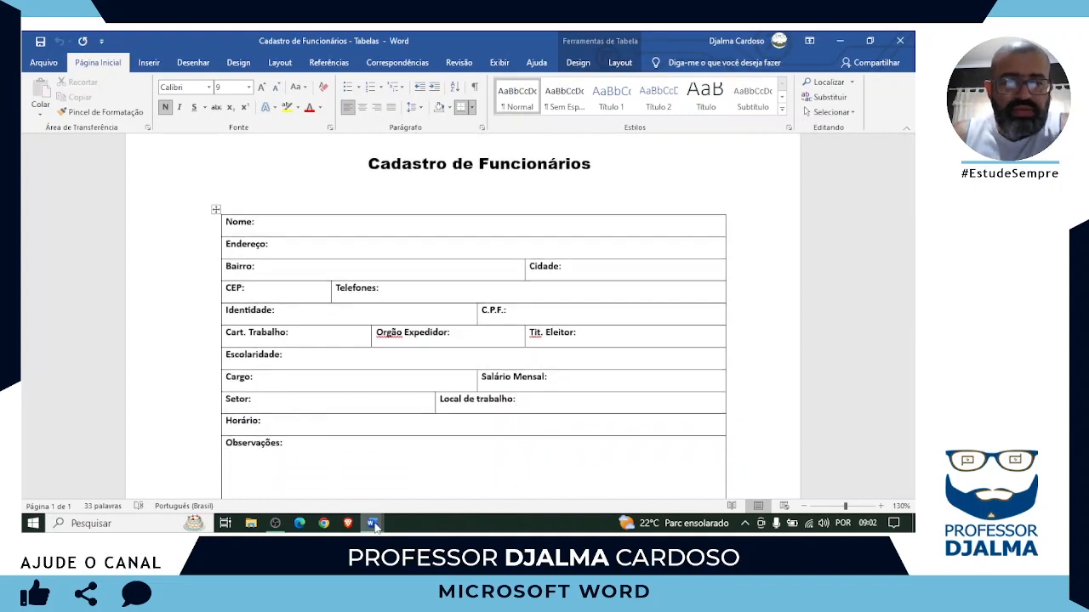
pyautogui.moveTo(375, 525)
pyautogui.click(425, 491)
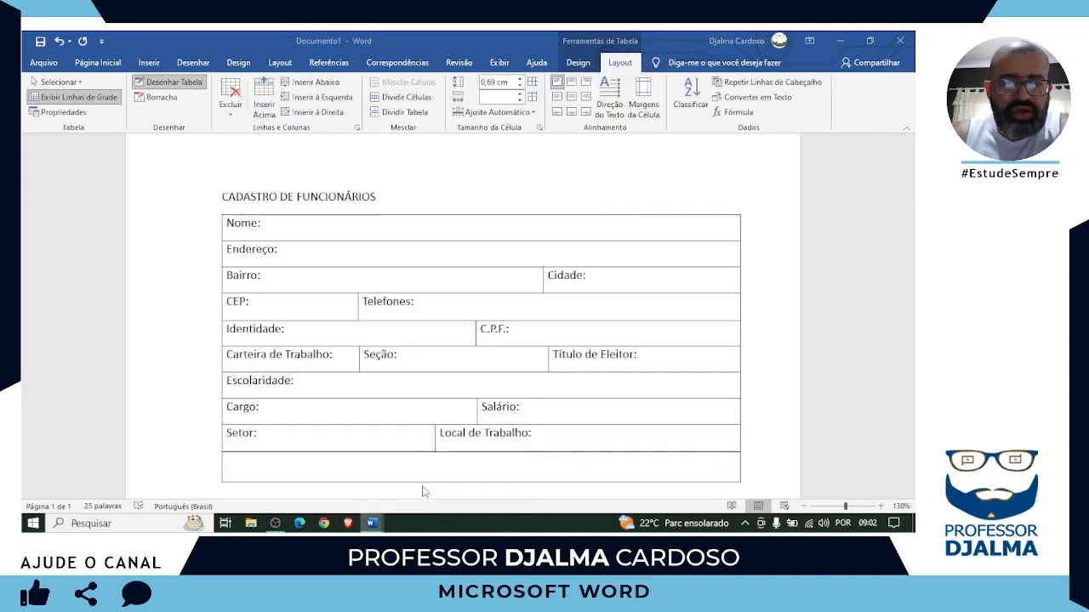
pyautogui.click(372, 469)
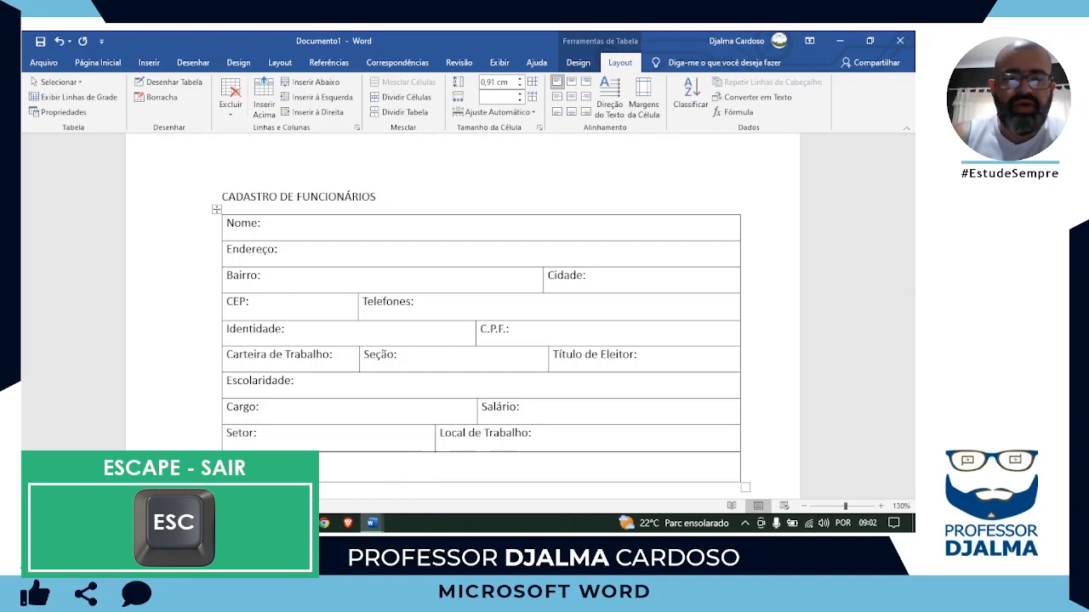
pyautogui.scroll(-1, 345, 446)
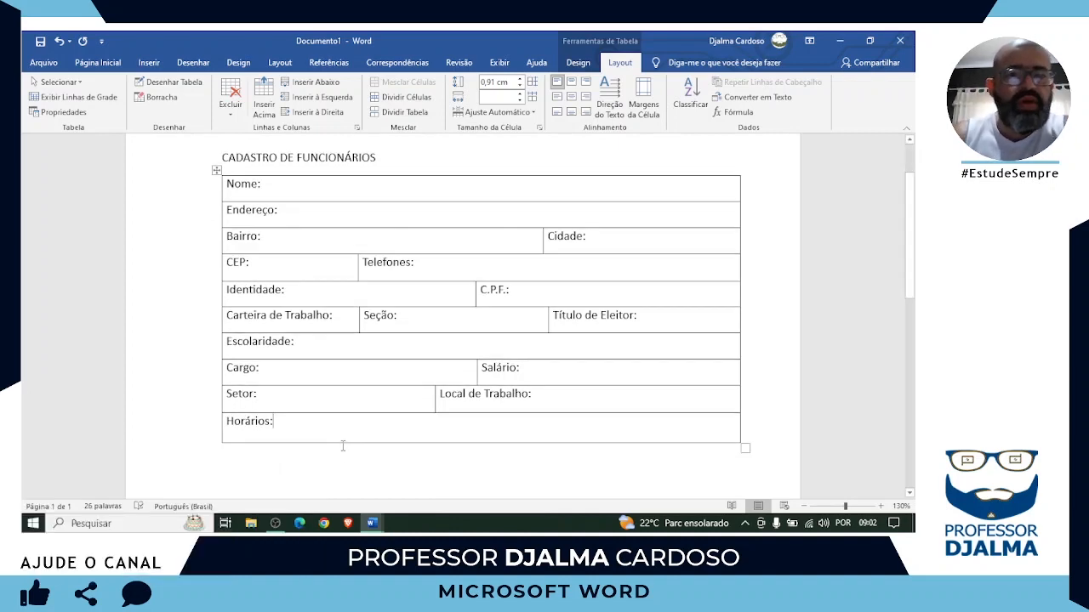
# Step: Draw an undivided full-width eleventh row beneath the "Horários:" row
pyautogui.click(171, 83)
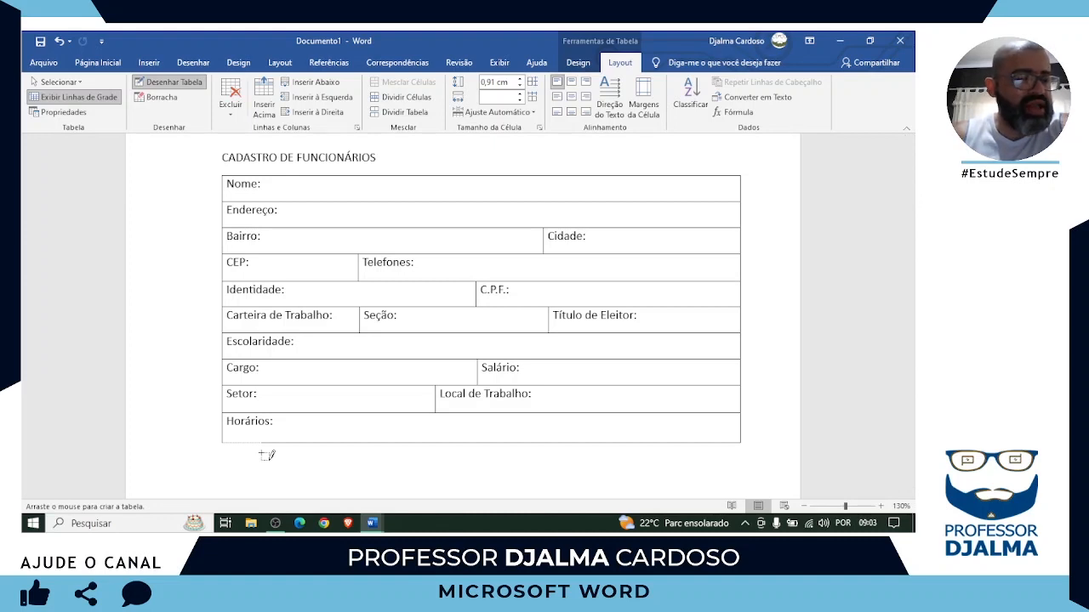
pyautogui.moveTo(266, 455); pyautogui.dragTo(263, 448)
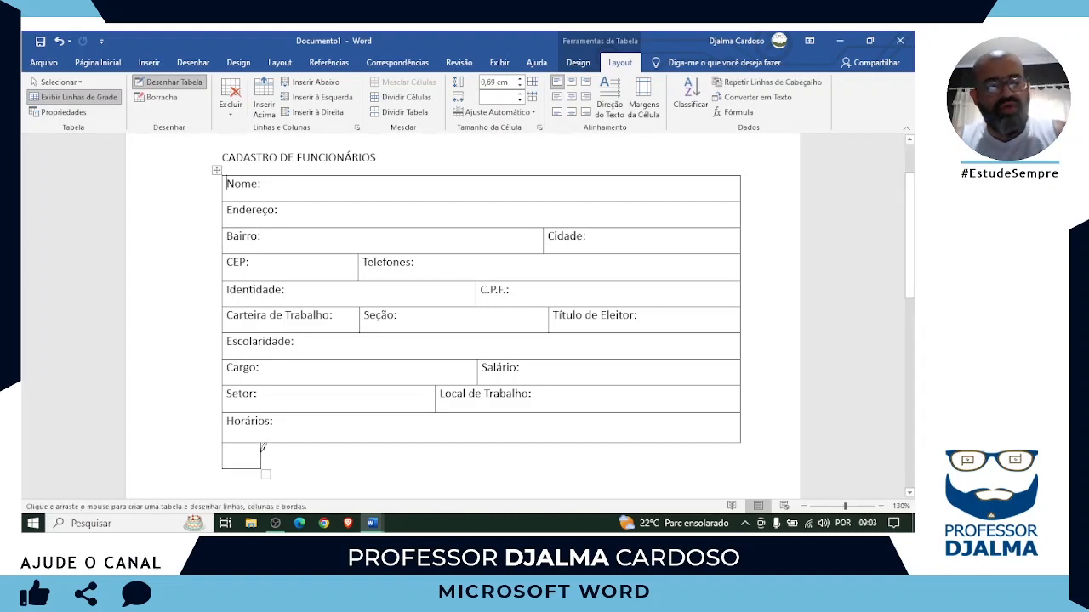
pyautogui.hotkey('ctrl', 'z')
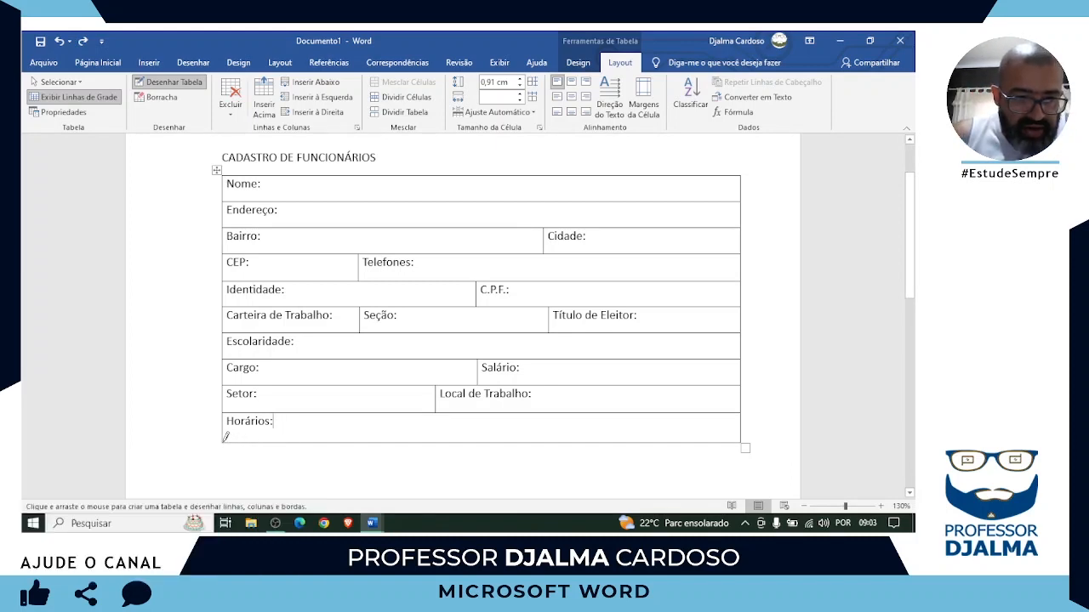
pyautogui.moveTo(225, 436)
pyautogui.mouseDown()
pyautogui.moveTo(306, 454)
pyautogui.moveTo(744, 468)
pyautogui.mouseUp()
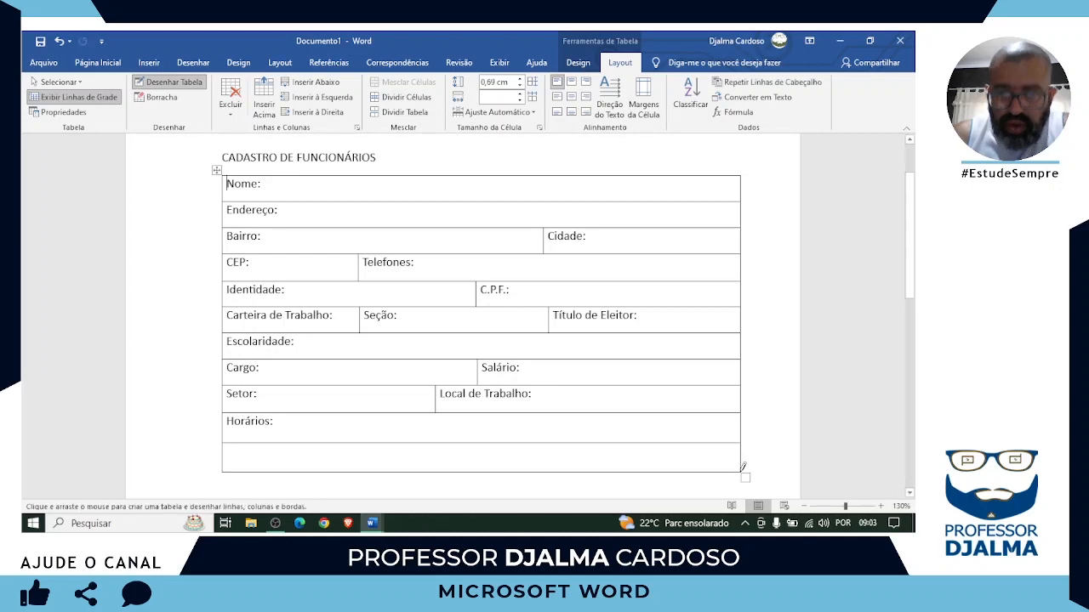
# Step: Check the finished form's eleventh row and label the new row "Observações:"
pyautogui.moveTo(372, 524)
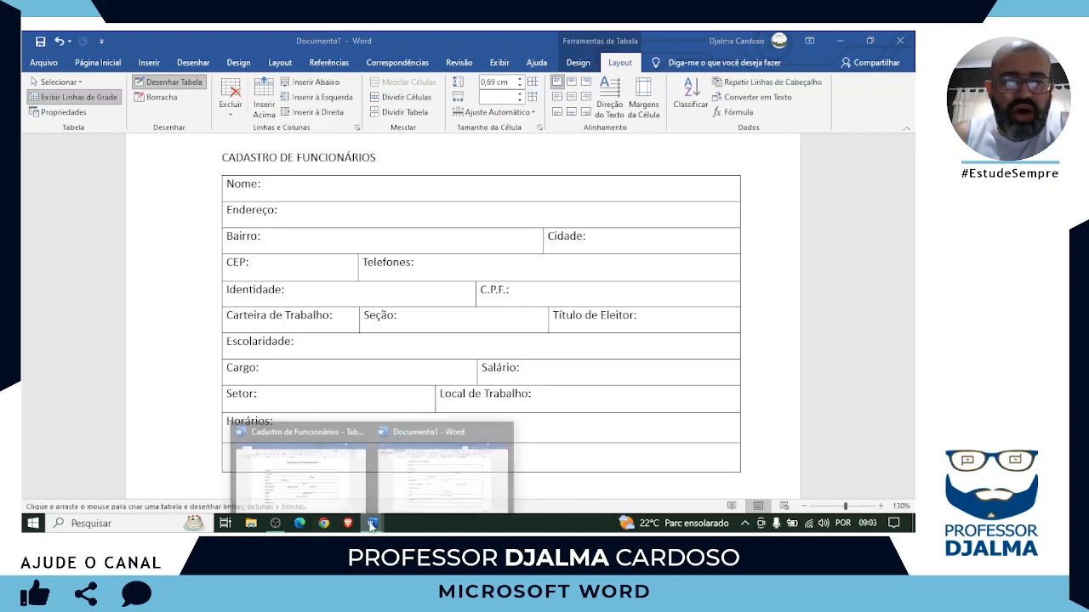
pyautogui.click(347, 486)
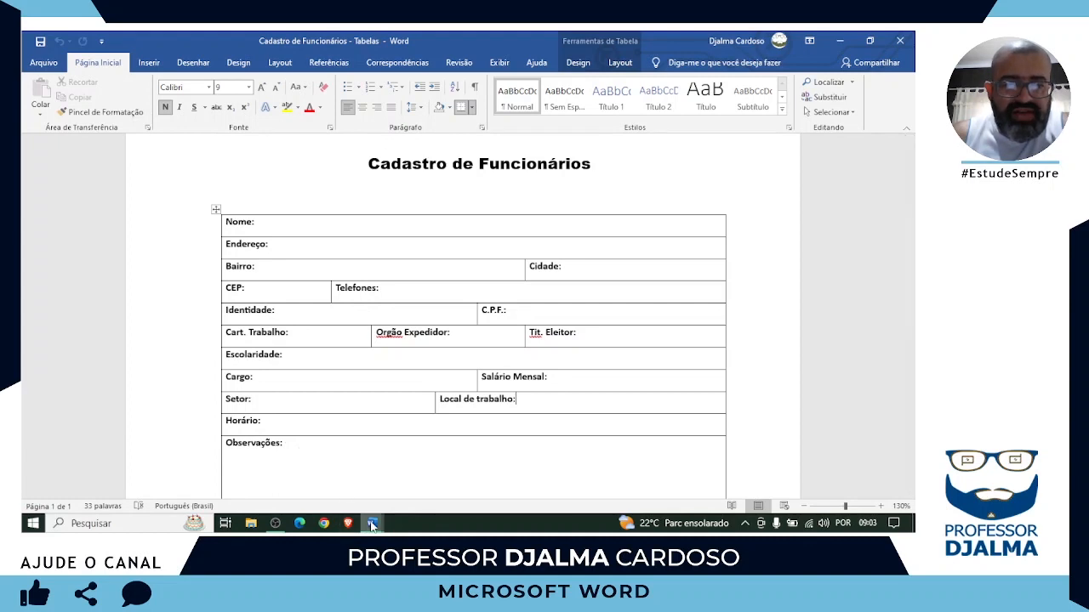
pyautogui.moveTo(372, 523)
pyautogui.click(407, 476)
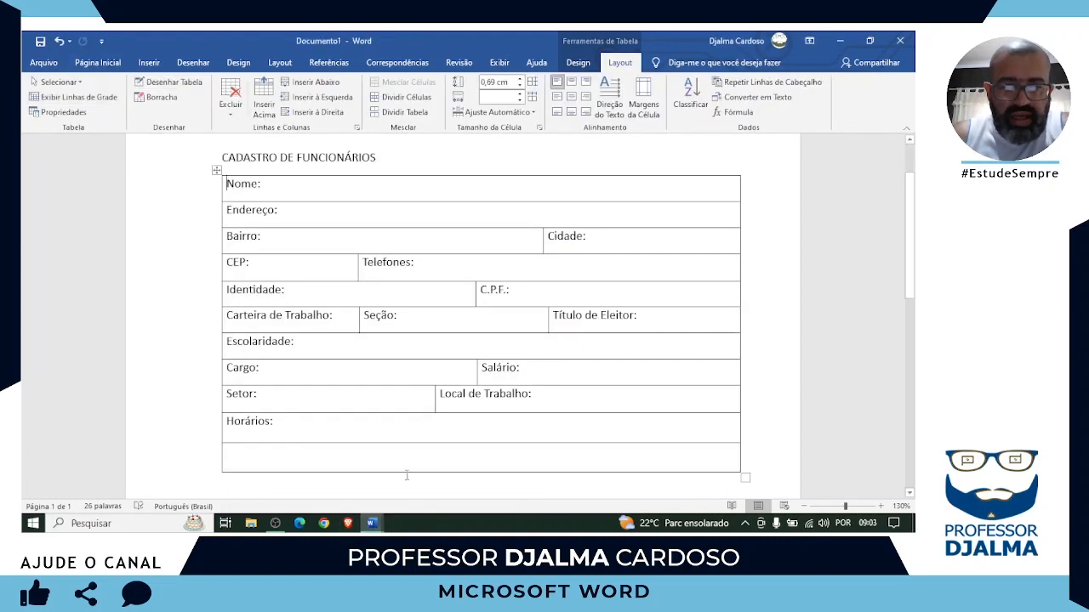
pyautogui.click(321, 458)
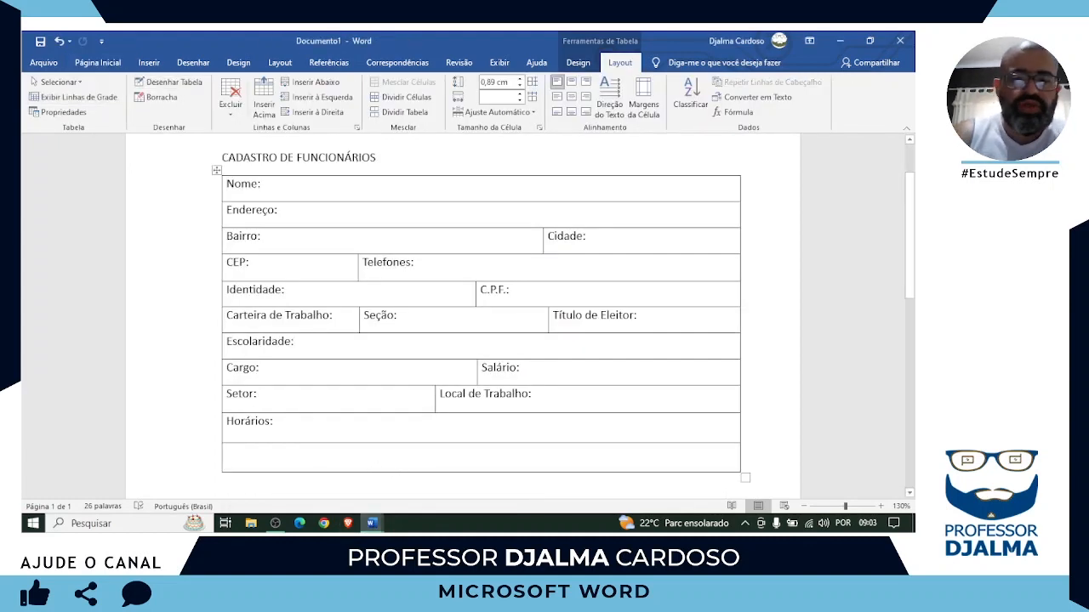
pyautogui.write('Obe')
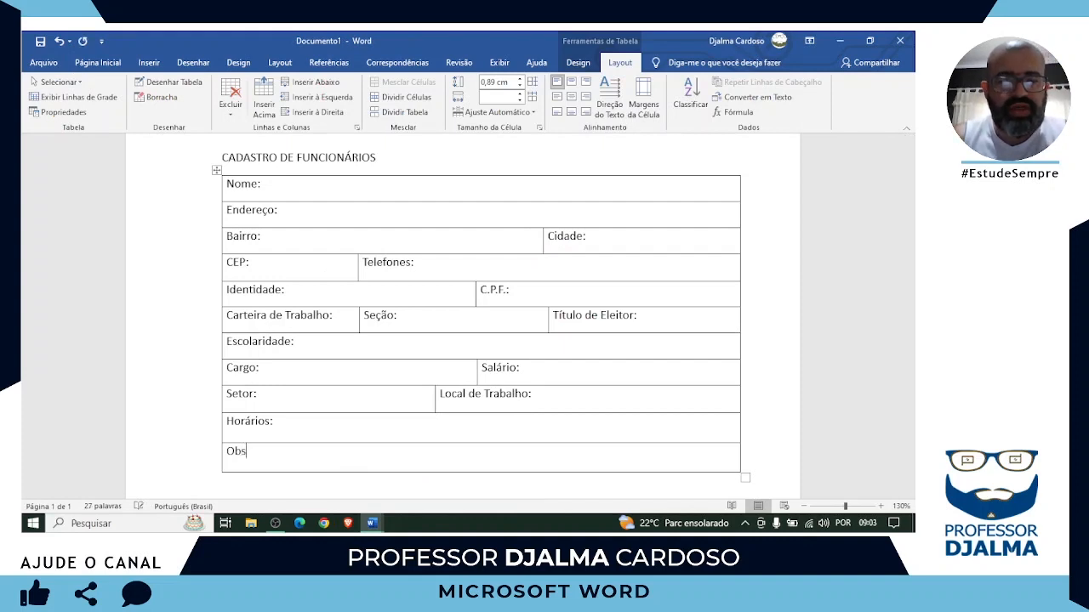
pyautogui.write('e')
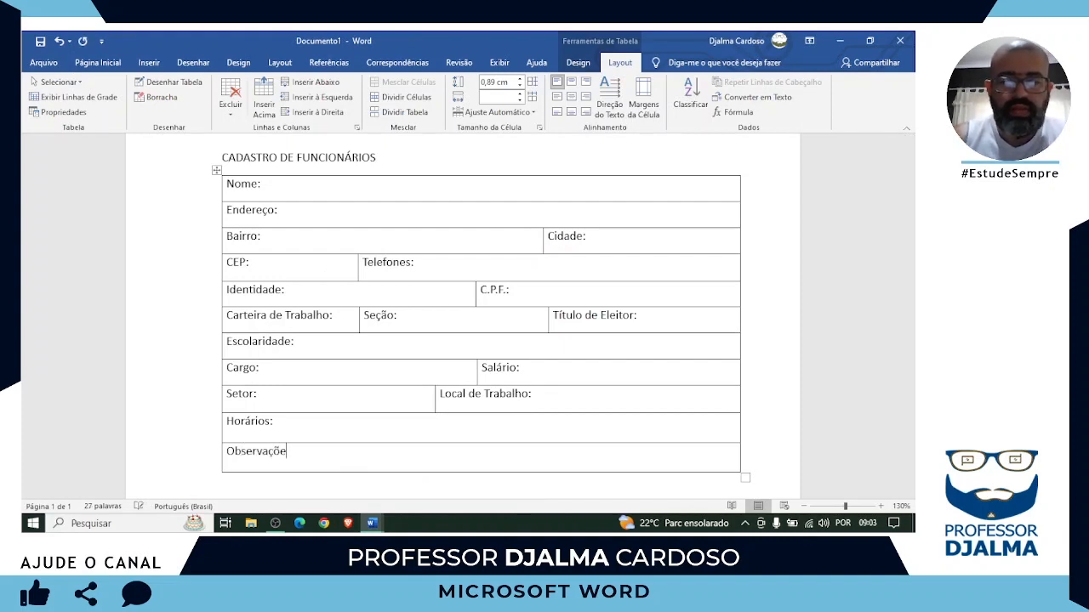
pyautogui.write('rvacões:')
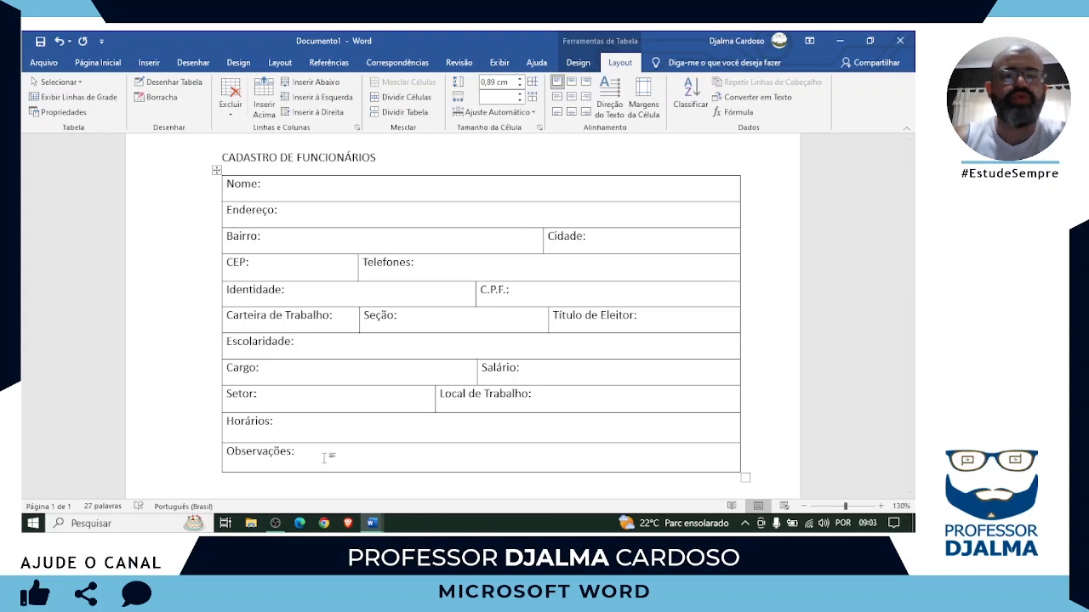
# Step: Examine the finished form's Observações area and the separate two-cell signature table below it, including the gap between the tables
pyautogui.scroll(-2, 327, 455)
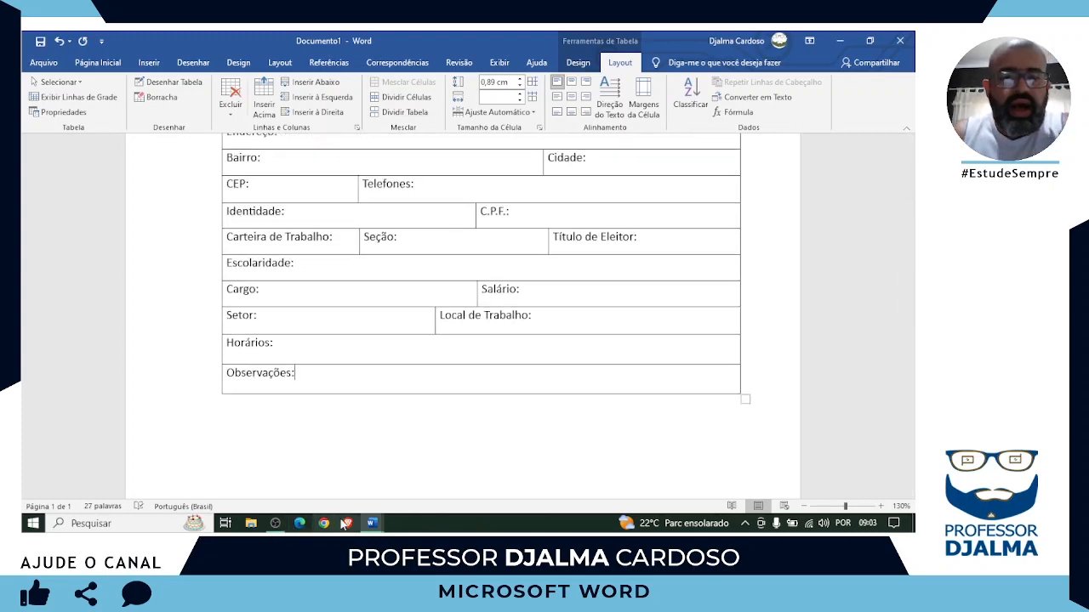
pyautogui.click(372, 524)
pyautogui.click(327, 483)
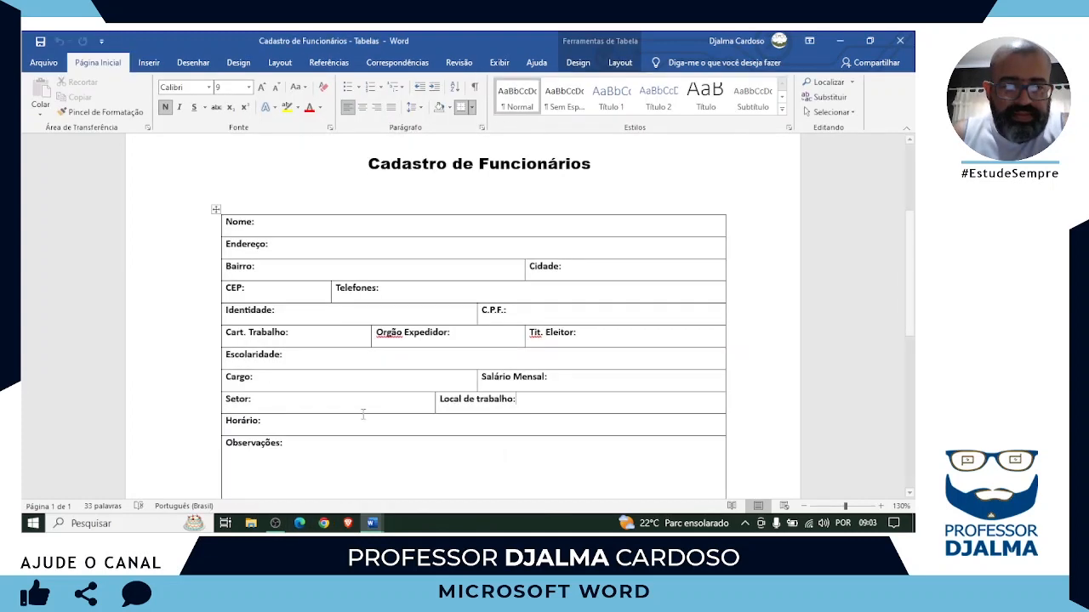
pyautogui.scroll(-2, 372, 396)
pyautogui.scroll(-4, 373, 396)
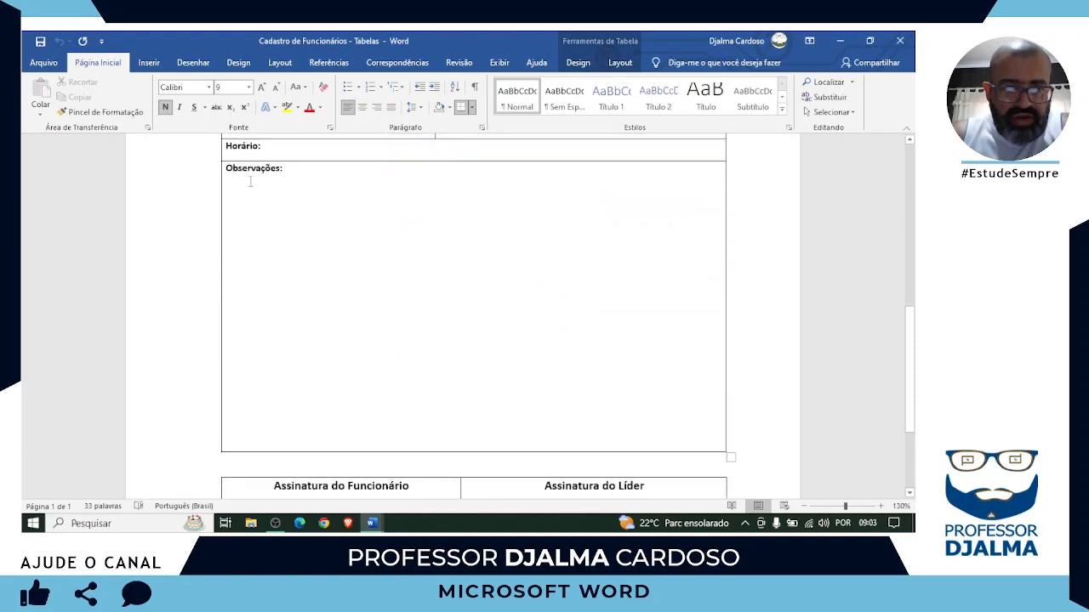
pyautogui.scroll(-4, 262, 364)
pyautogui.click(263, 360)
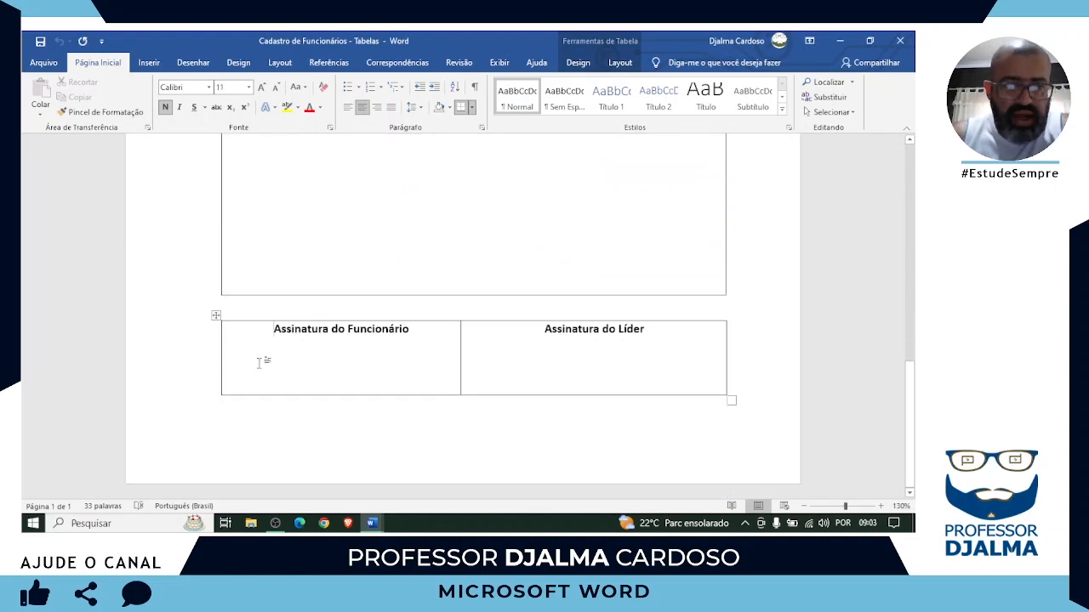
pyautogui.click(508, 340)
pyautogui.click(301, 331)
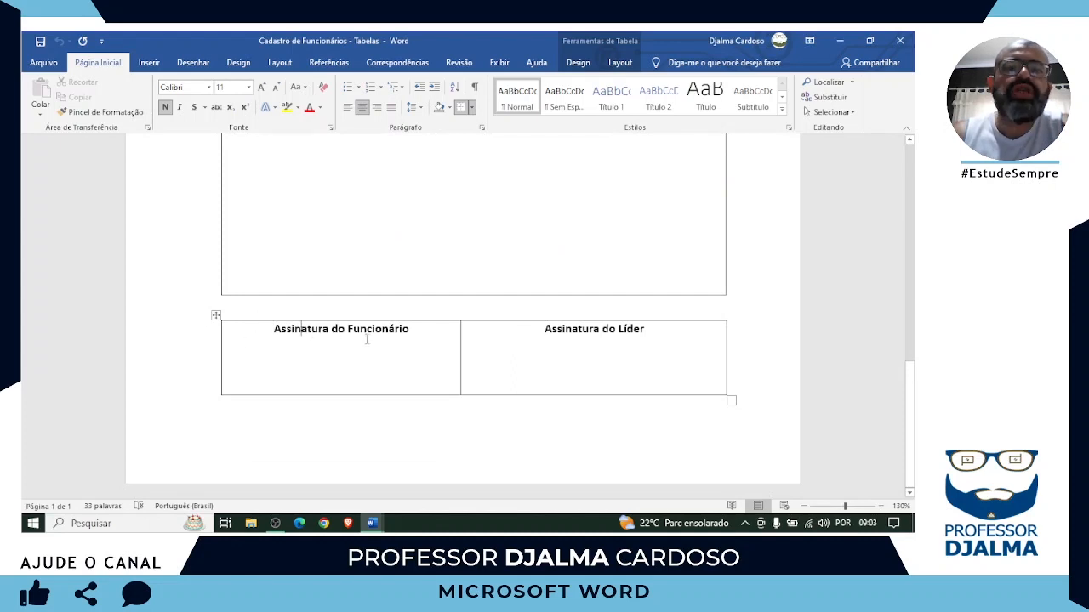
pyautogui.click(570, 339)
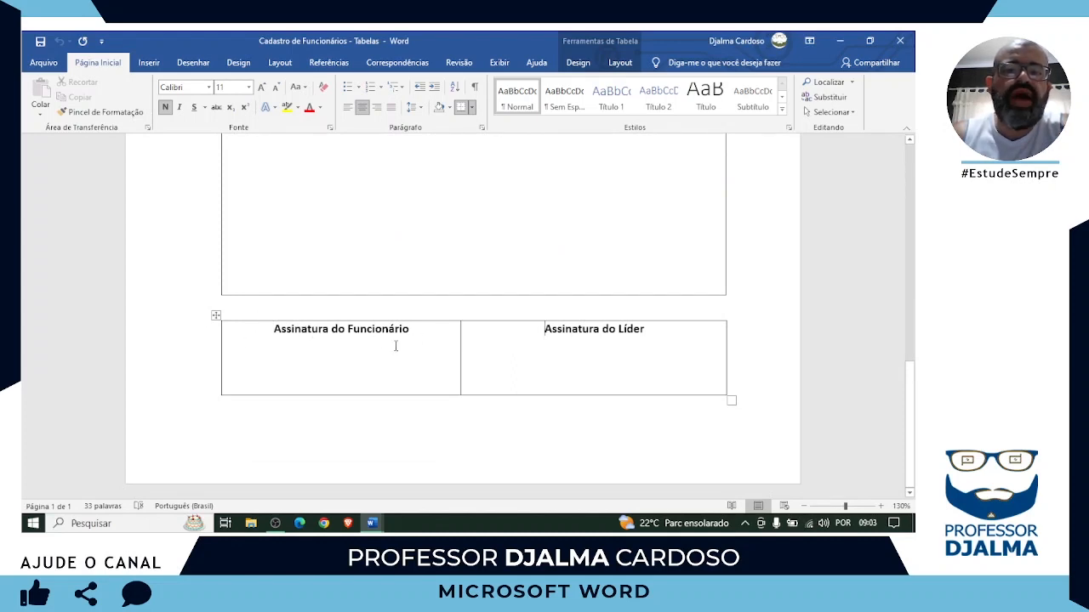
pyautogui.click(395, 346)
pyautogui.click(528, 344)
pyautogui.click(404, 348)
pyautogui.click(549, 348)
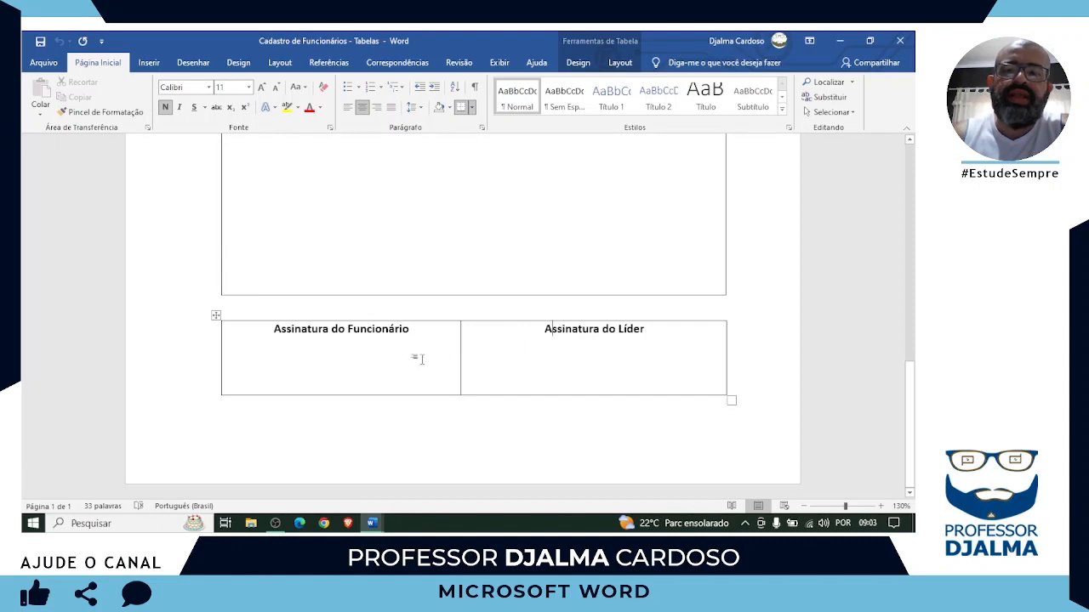
pyautogui.click(420, 359)
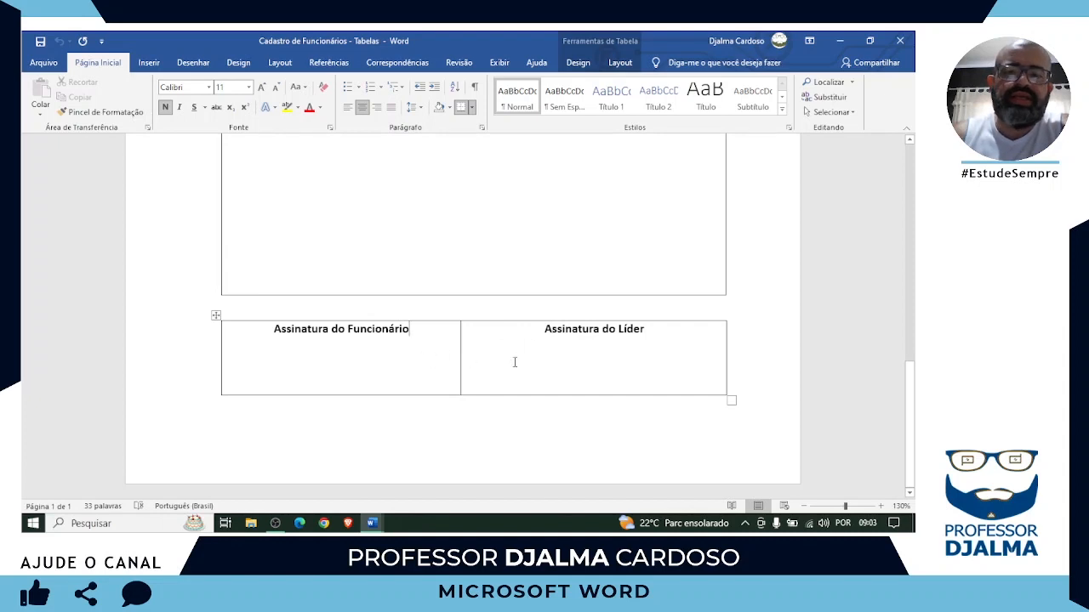
pyautogui.click(260, 306)
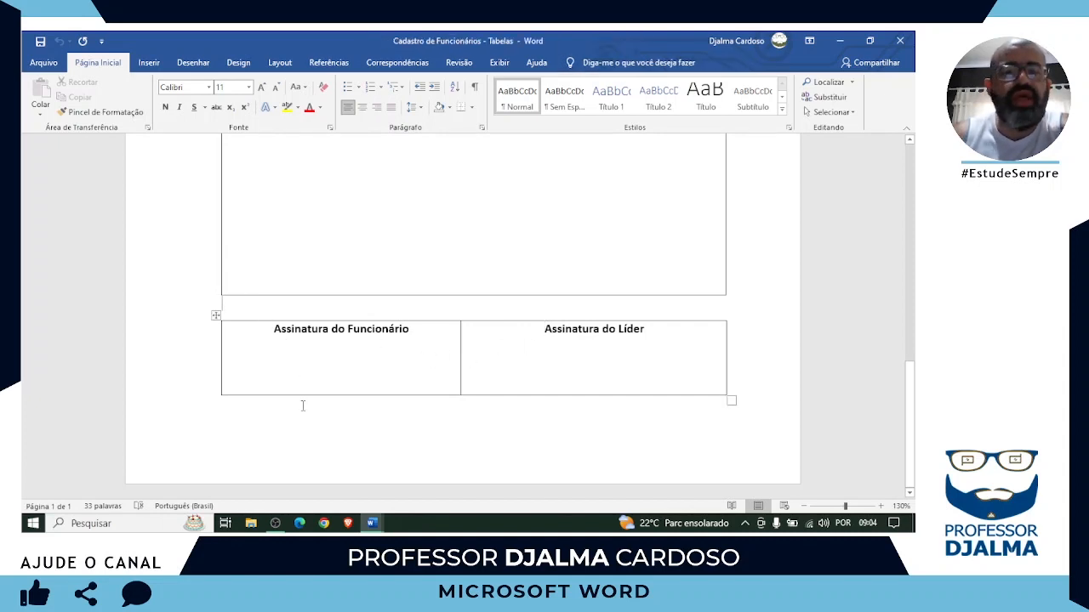
# Step: In the new document, draw a separate table about 16.11 cm wide and 1.97 cm high below the form and divide it into two nearly equal cells
pyautogui.moveTo(372, 523)
pyautogui.click(409, 481)
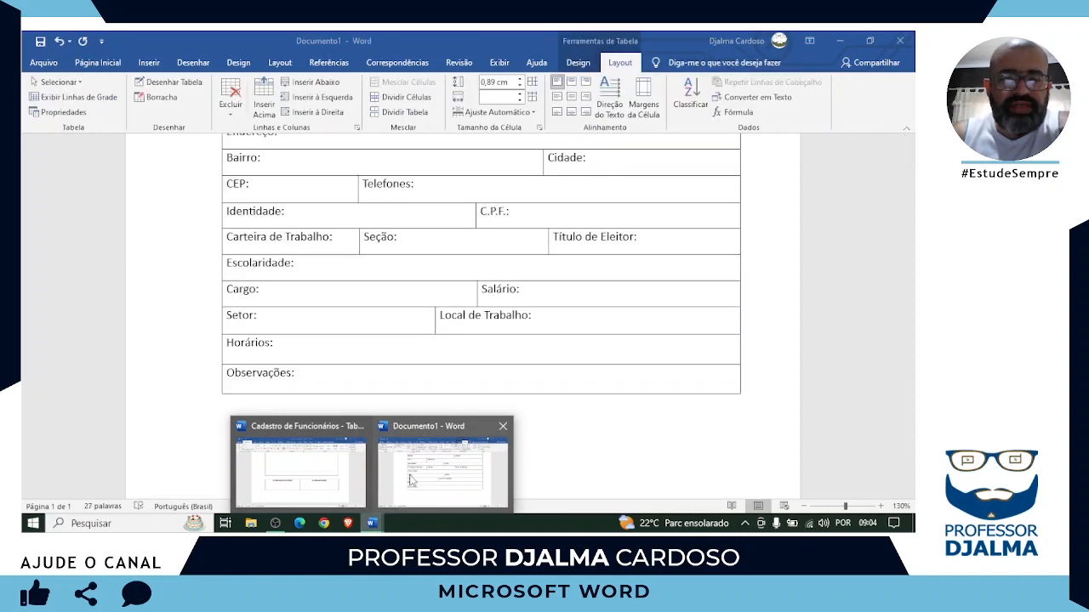
pyautogui.click(167, 86)
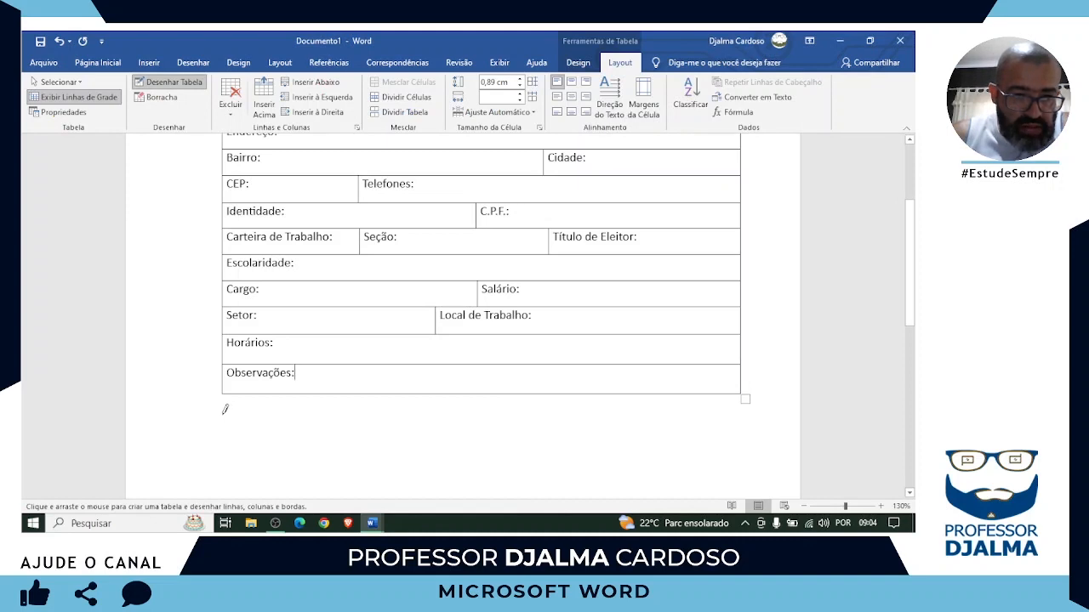
pyautogui.moveTo(222, 414)
pyautogui.mouseDown()
pyautogui.moveTo(284, 440)
pyautogui.moveTo(376, 454)
pyautogui.moveTo(737, 467)
pyautogui.moveTo(742, 481)
pyautogui.mouseUp()
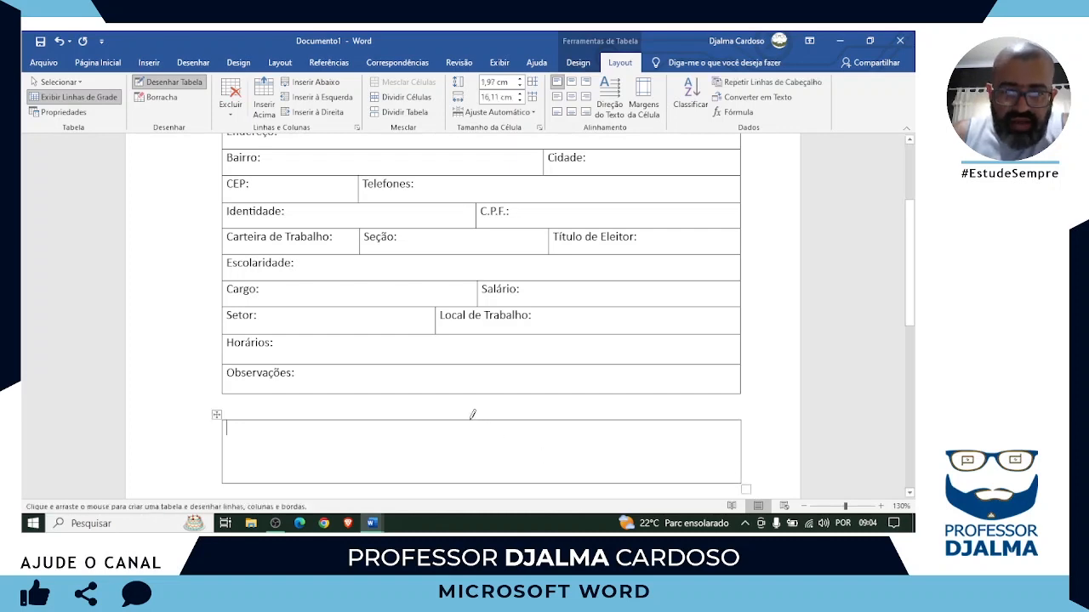
pyautogui.moveTo(474, 421); pyautogui.dragTo(478, 467)
pyautogui.press('Escape')
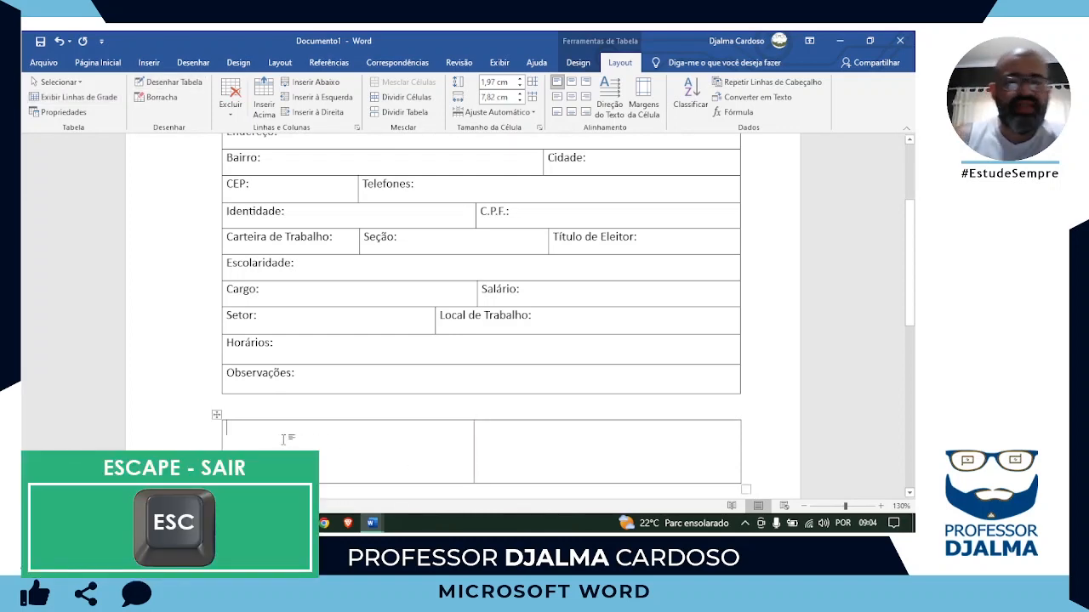
# Step: Label the signature table's first cell "Assinatura do Funcionário" and its second cell "Assinatura da Liderança"
pyautogui.write('Assina')
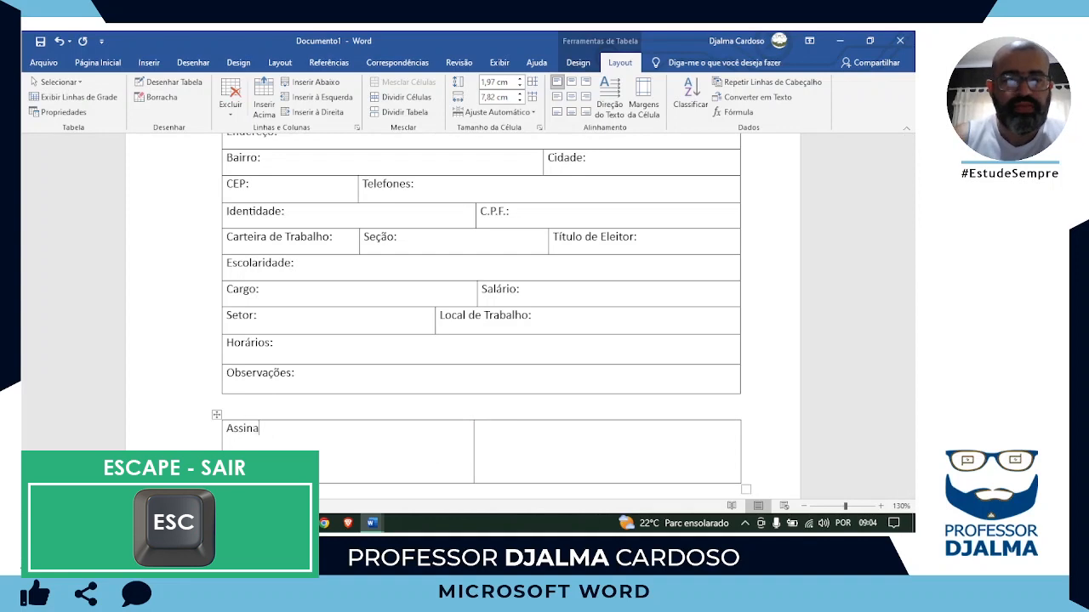
pyautogui.write('tura do')
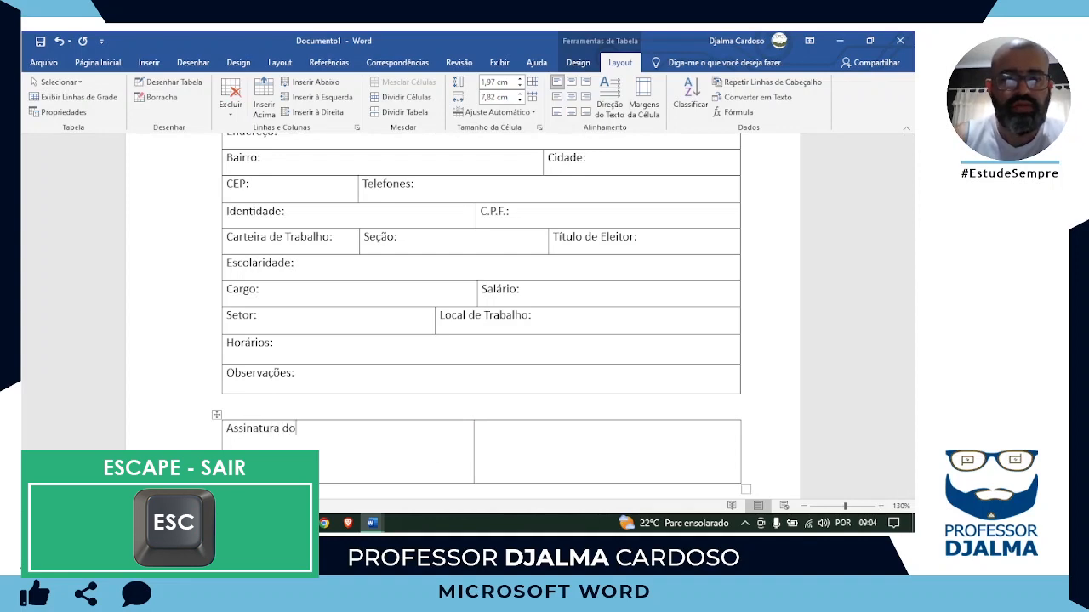
pyautogui.write(' Funcionário')
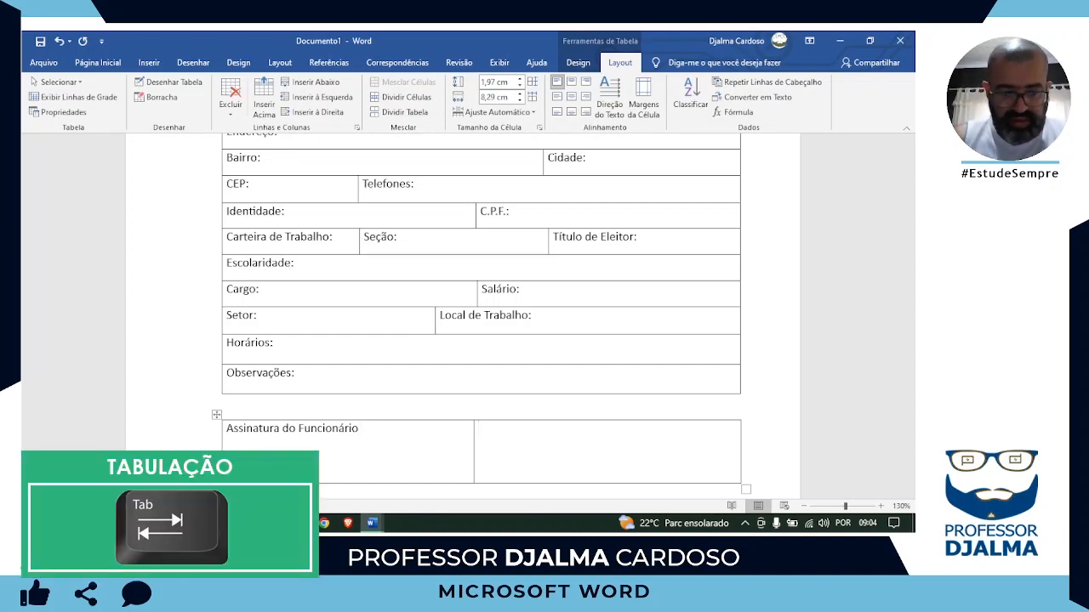
pyautogui.write('antura')
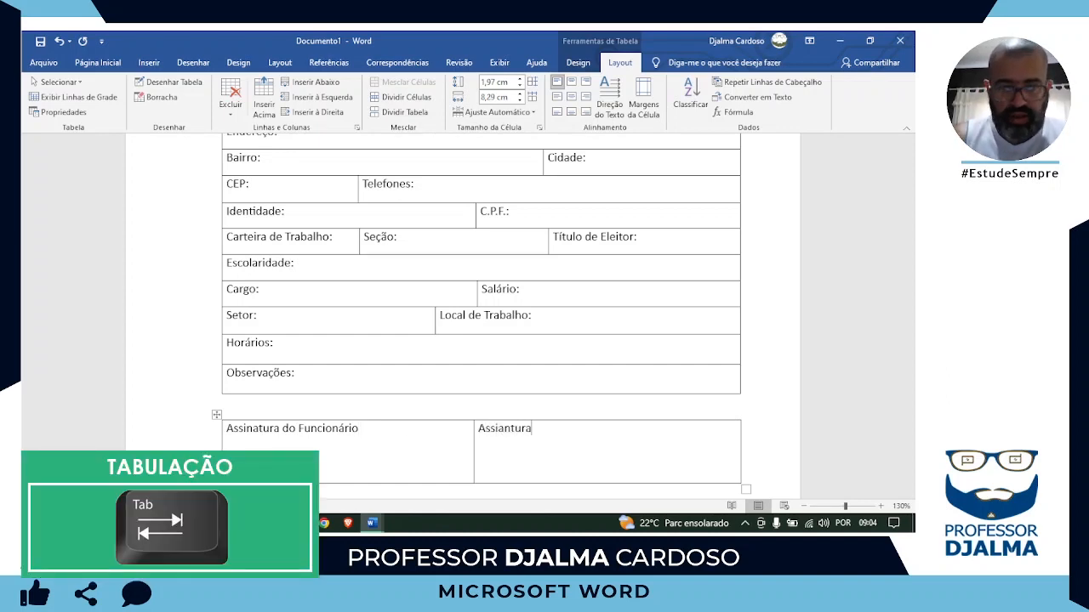
pyautogui.press('BackSpace')
pyautogui.press('BackSpace')
pyautogui.press('BackSpace')
pyautogui.press('BackSpace')
pyautogui.press('BackSpace')
pyautogui.press('BackSpace')
pyautogui.press('BackSpace')
pyautogui.write('natura')
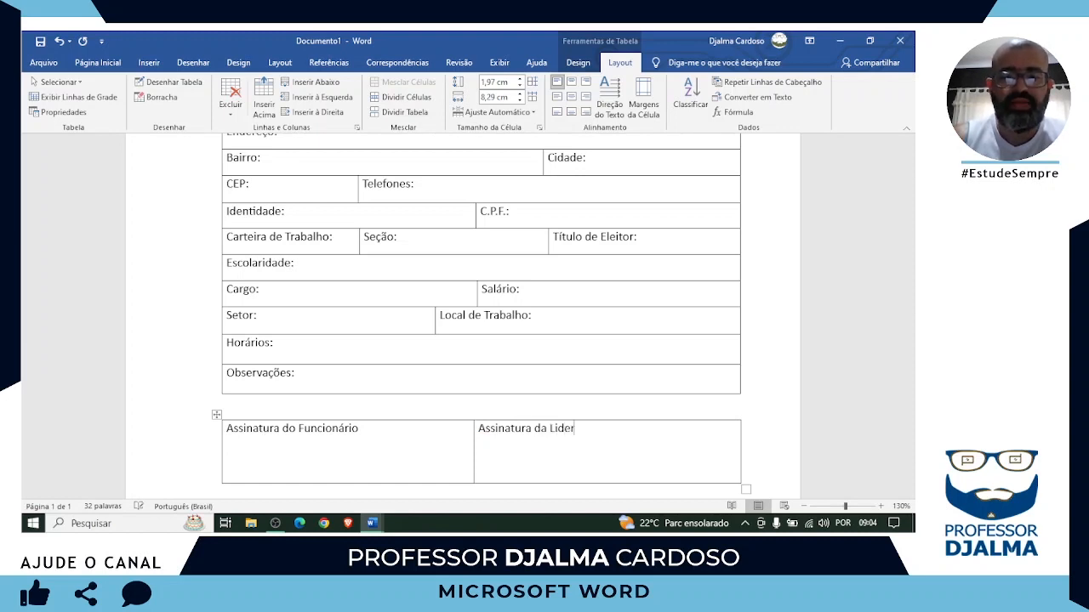
pyautogui.write('da Liderança')
# Step: Review the new form from its title down to the signature table
pyautogui.scroll(3, 260, 435)
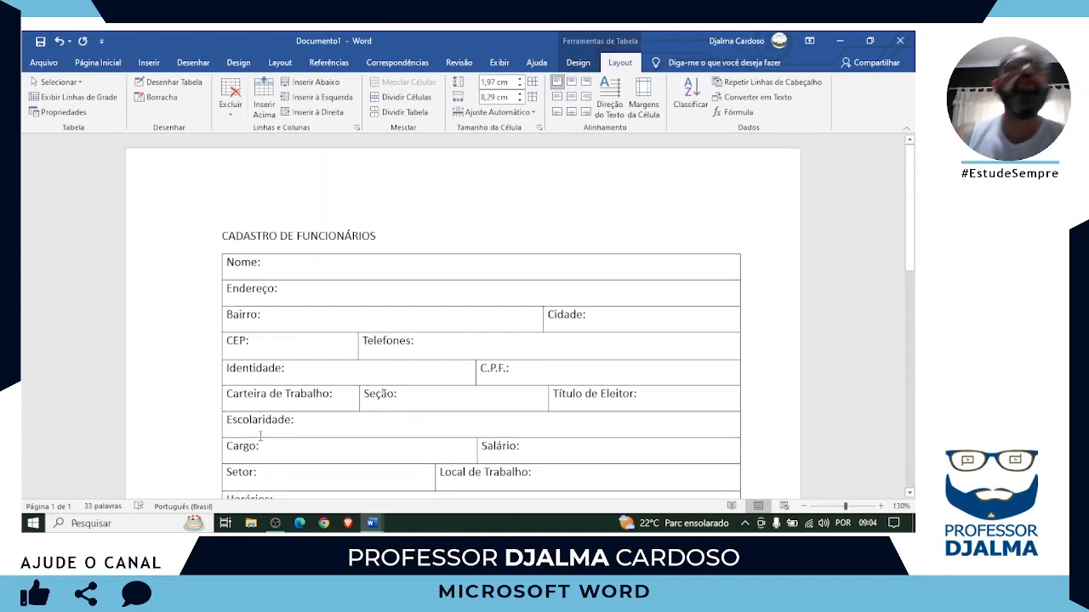
pyautogui.scroll(-4, 355, 367)
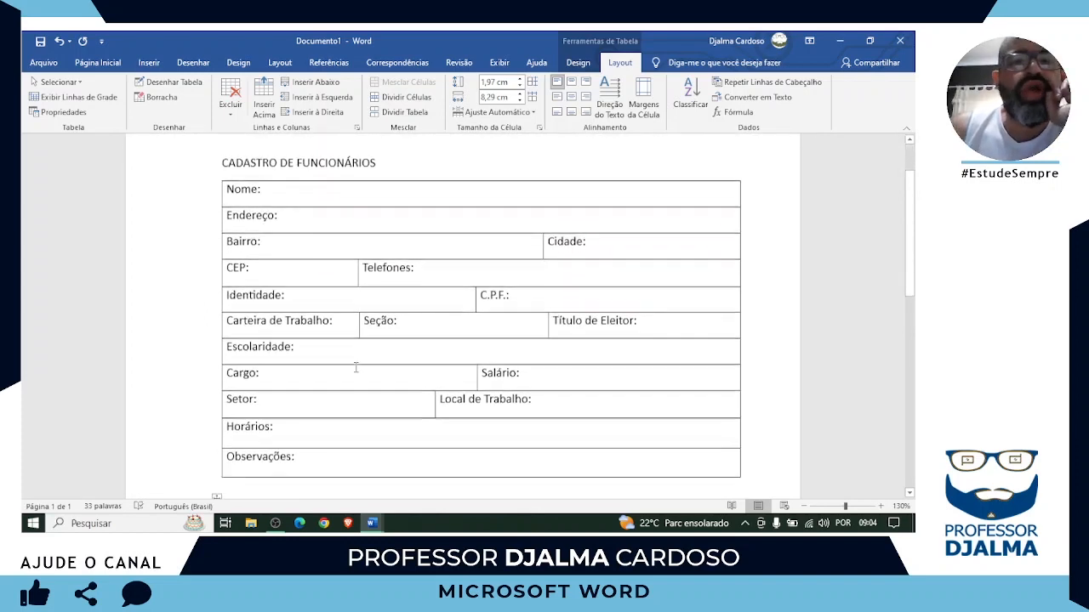
pyautogui.scroll(-3, 355, 366)
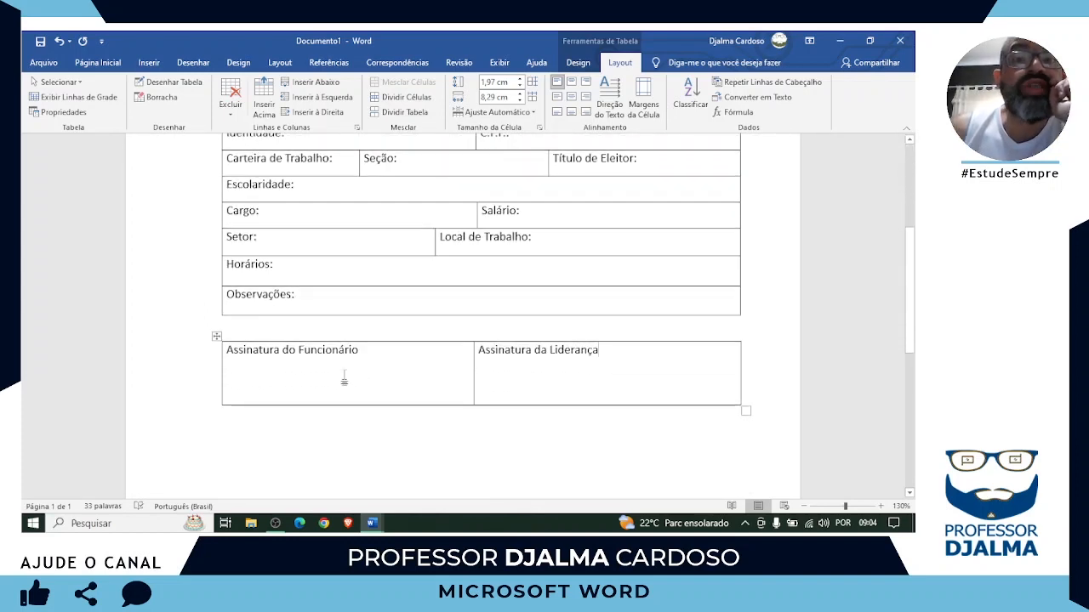
pyautogui.scroll(4, 338, 381)
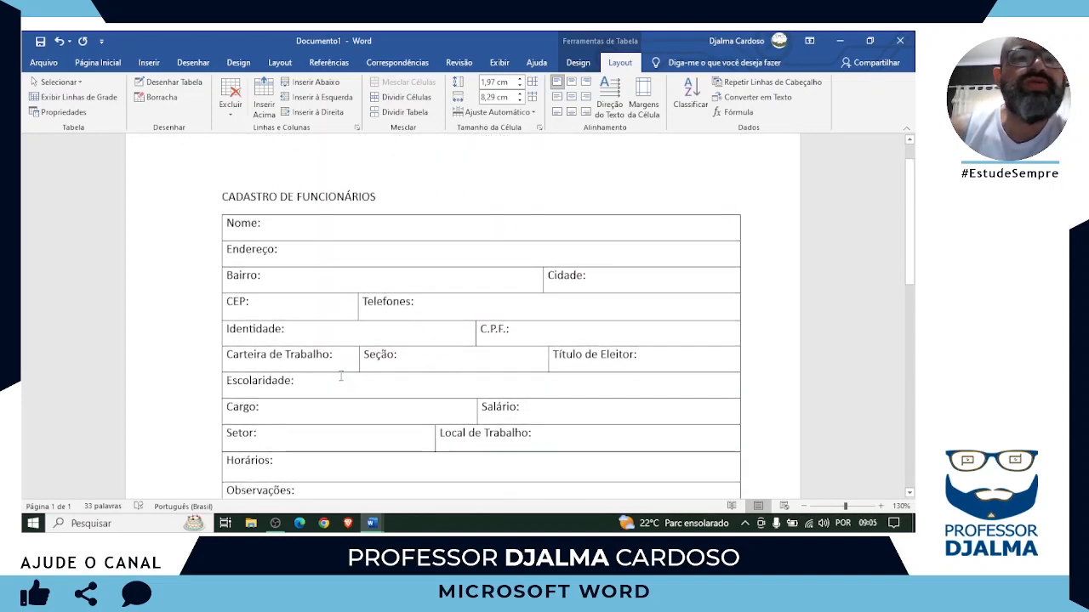
pyautogui.scroll(1, 340, 375)
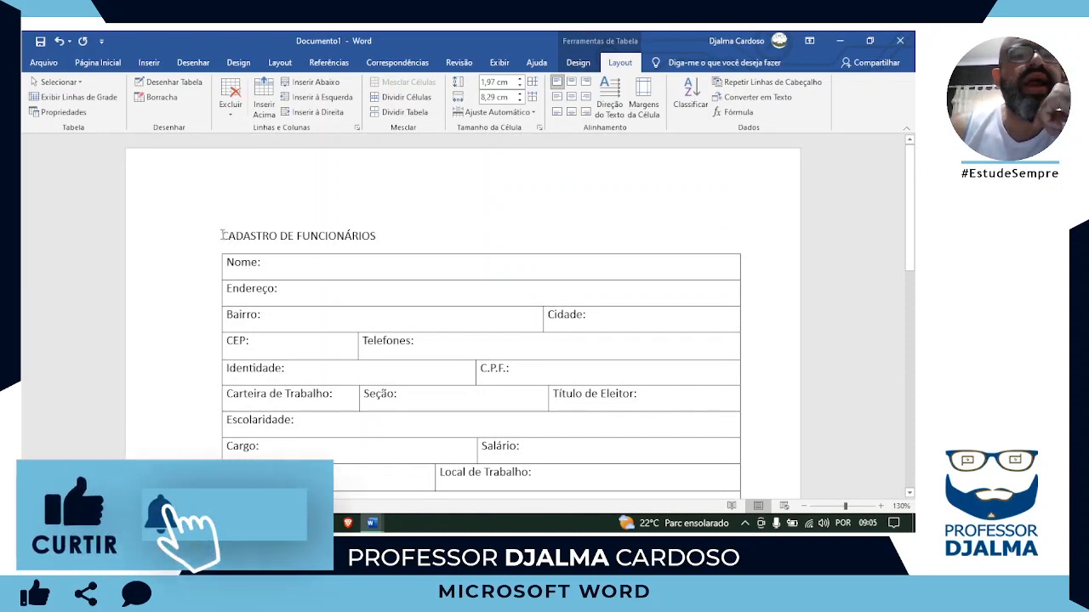
pyautogui.moveTo(217, 238)
pyautogui.mouseDown()
pyautogui.moveTo(378, 236)
pyautogui.moveTo(220, 238)
pyautogui.mouseUp()
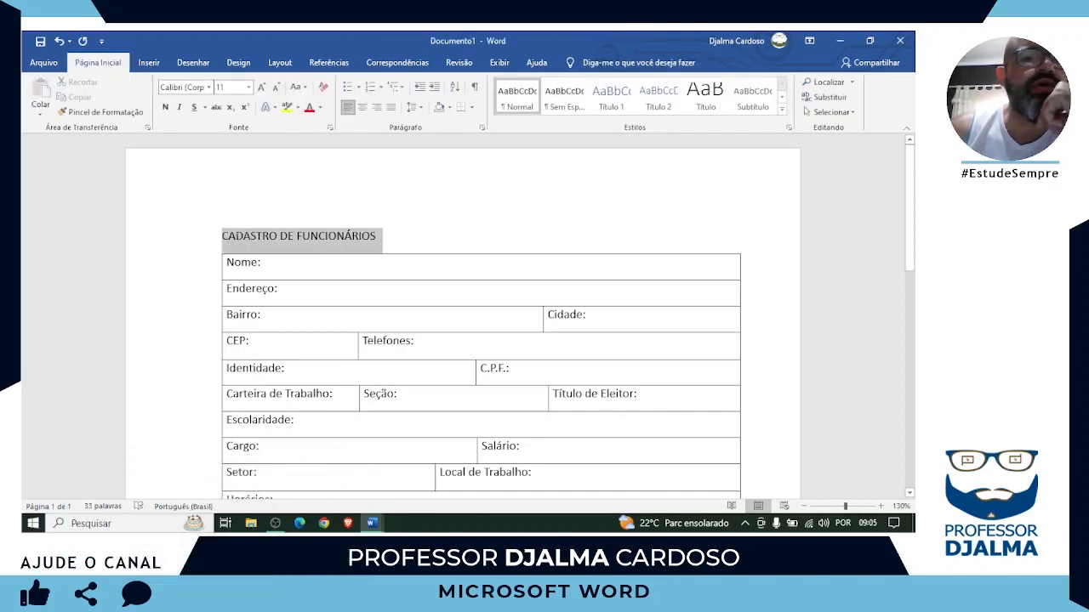
pyautogui.click(380, 239)
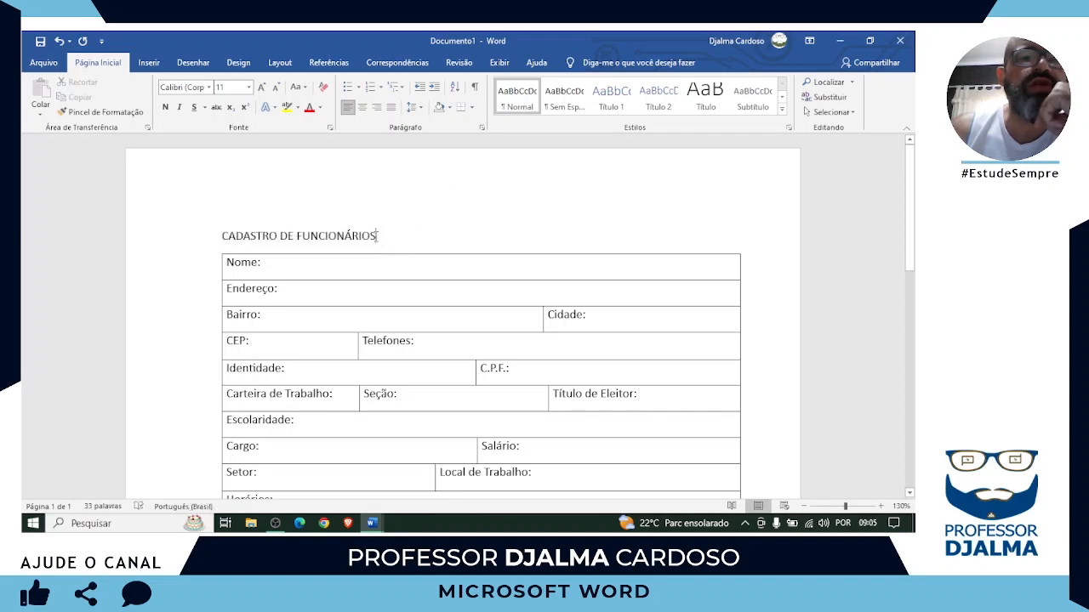
pyautogui.moveTo(377, 235); pyautogui.dragTo(220, 237)
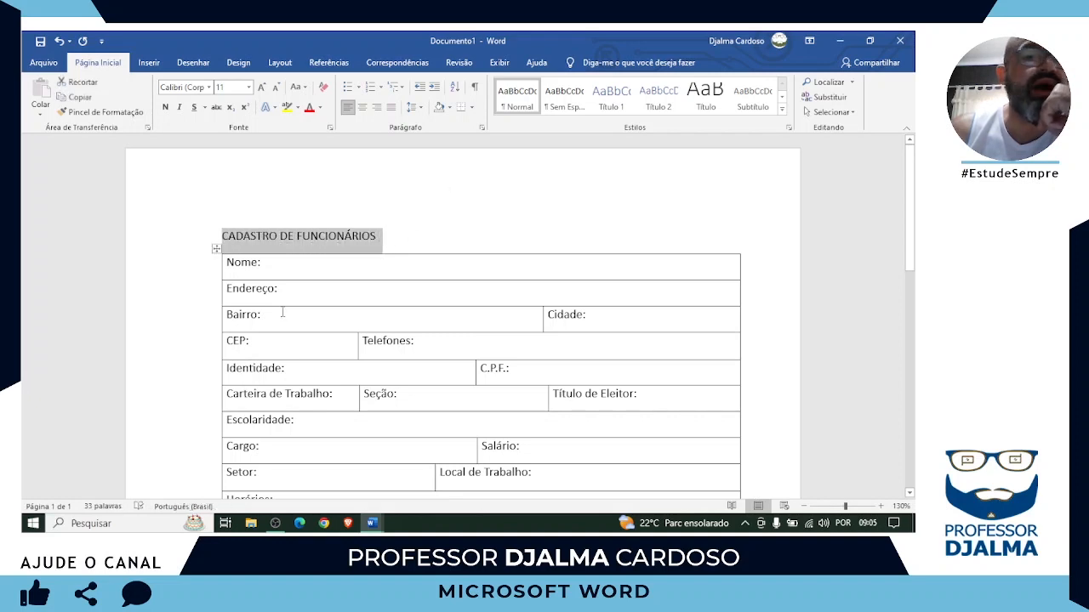
pyautogui.click(377, 236)
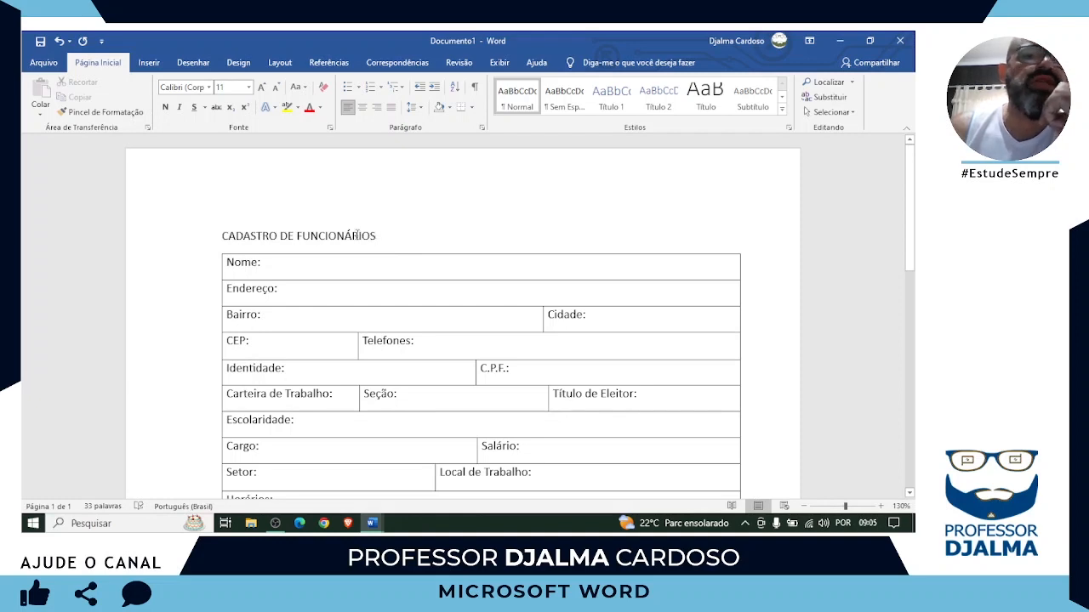
pyautogui.moveTo(223, 237); pyautogui.dragTo(382, 238)
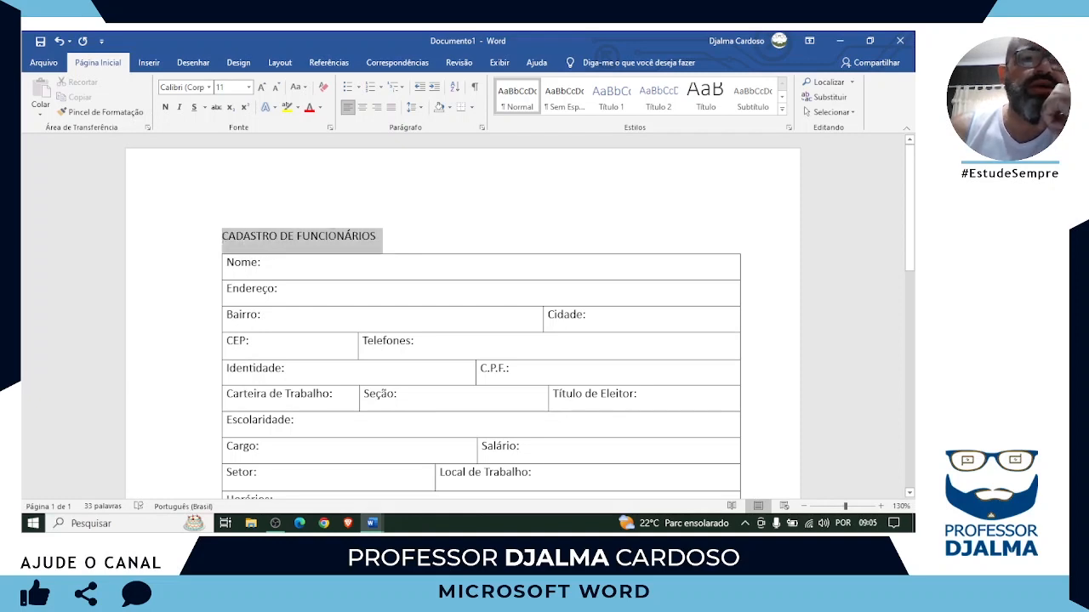
pyautogui.click(389, 260)
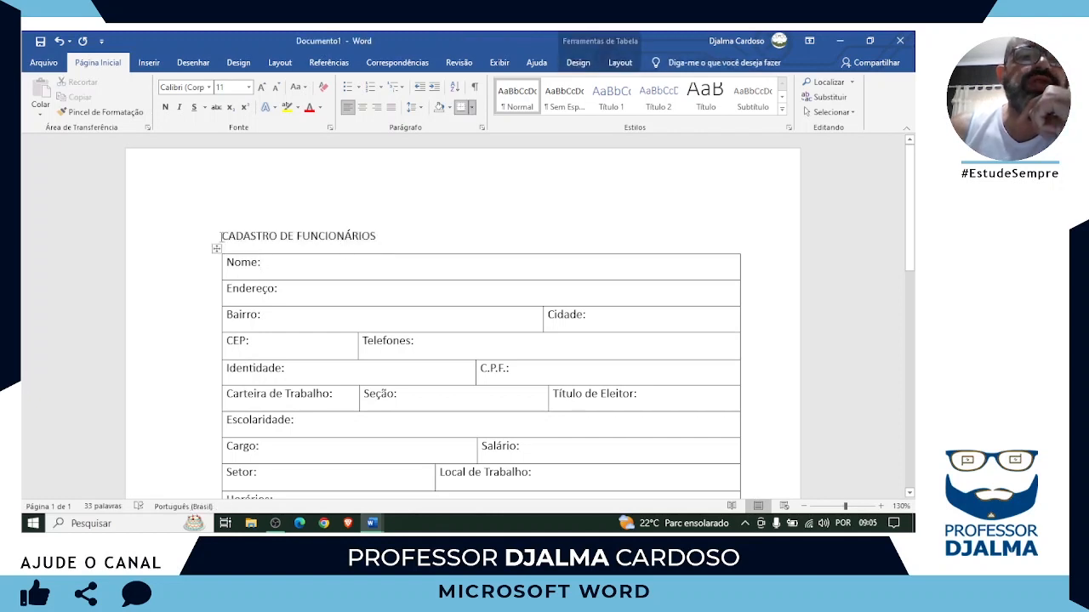
# Step: Format the title "CADASTRO DE FUNCIONÁRIOS" in Trebuchet MS, size 18, bold and centered
pyautogui.click(210, 241)
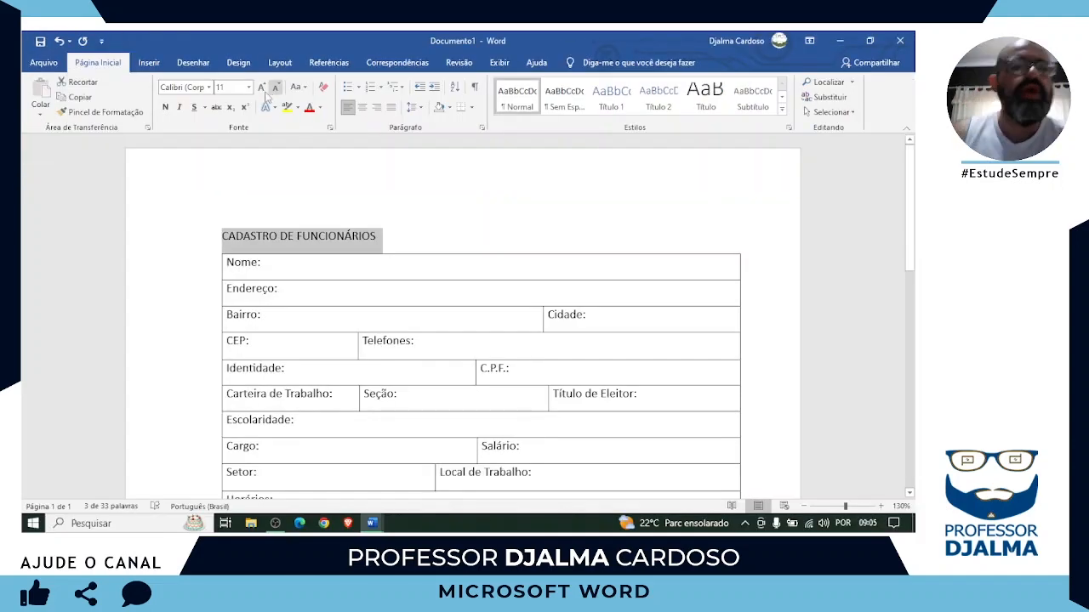
pyautogui.click(328, 108)
pyautogui.write('Trebuchet M')
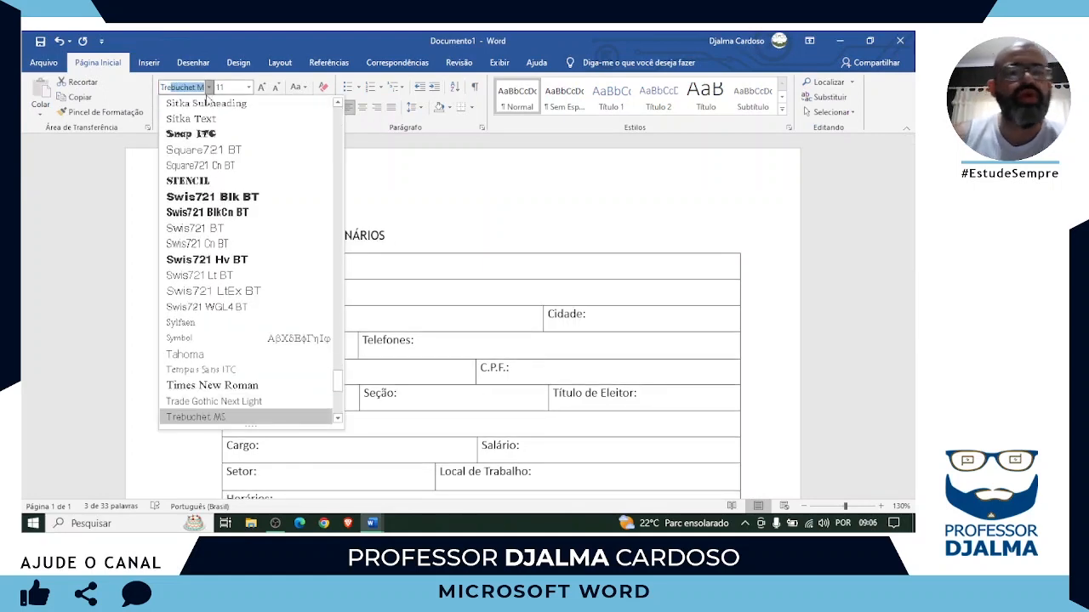
pyautogui.click(194, 417)
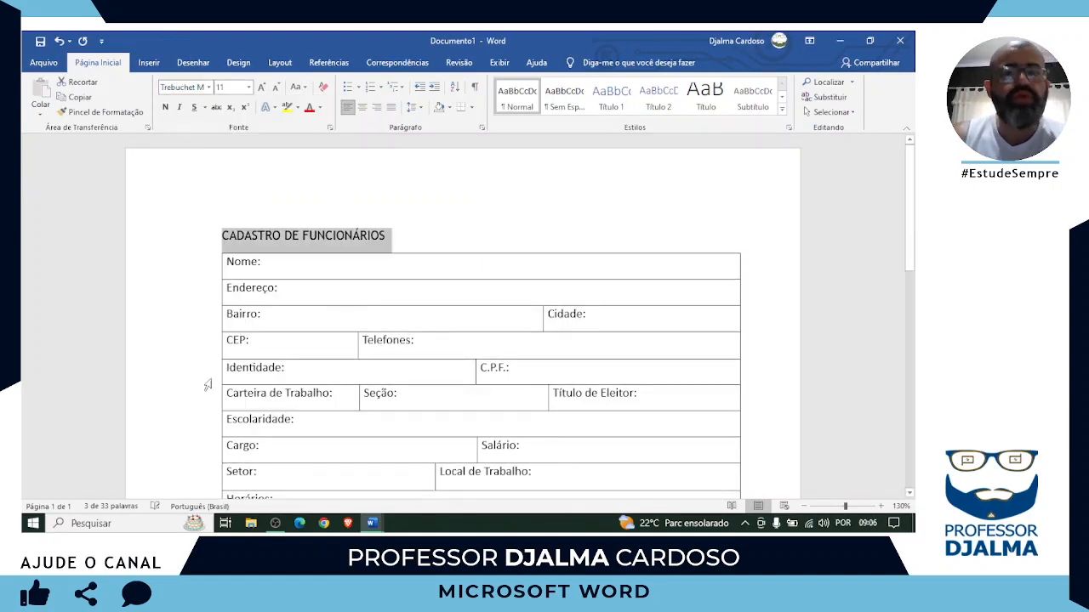
pyautogui.click(249, 88)
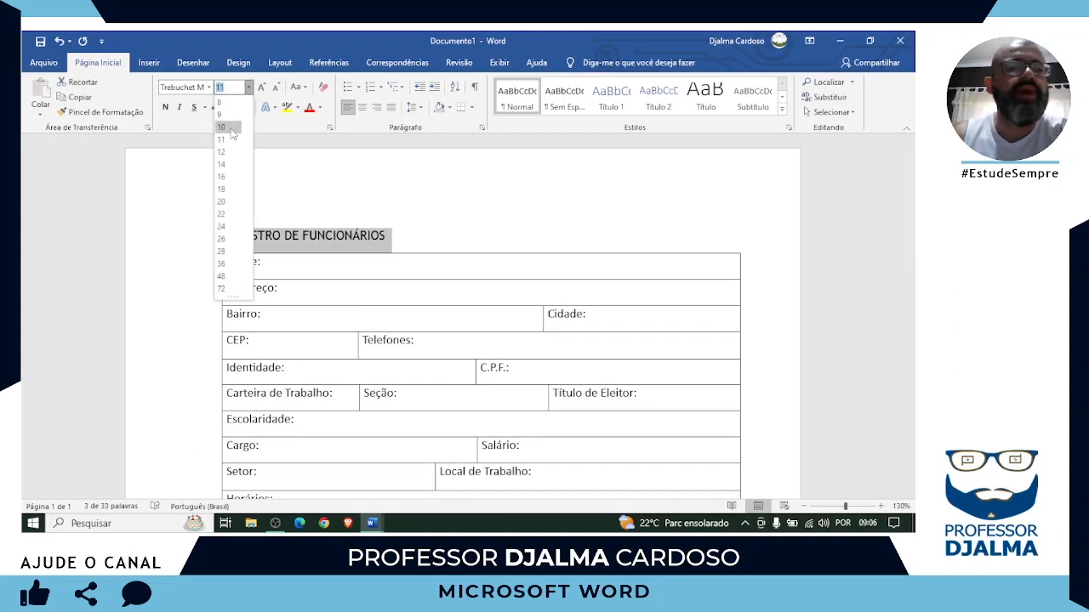
pyautogui.click(224, 182)
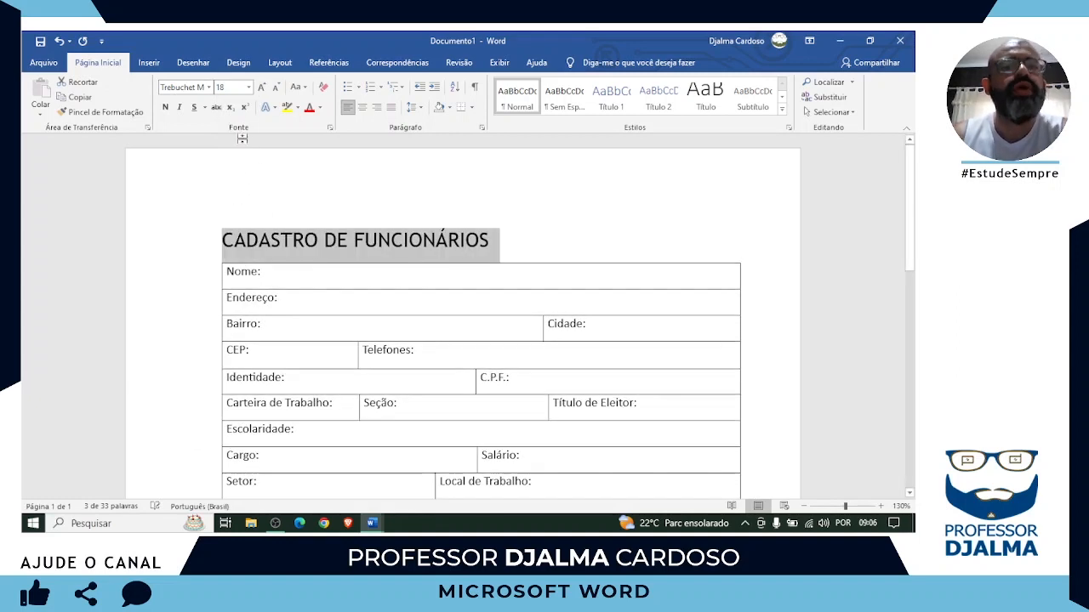
pyautogui.click(362, 106)
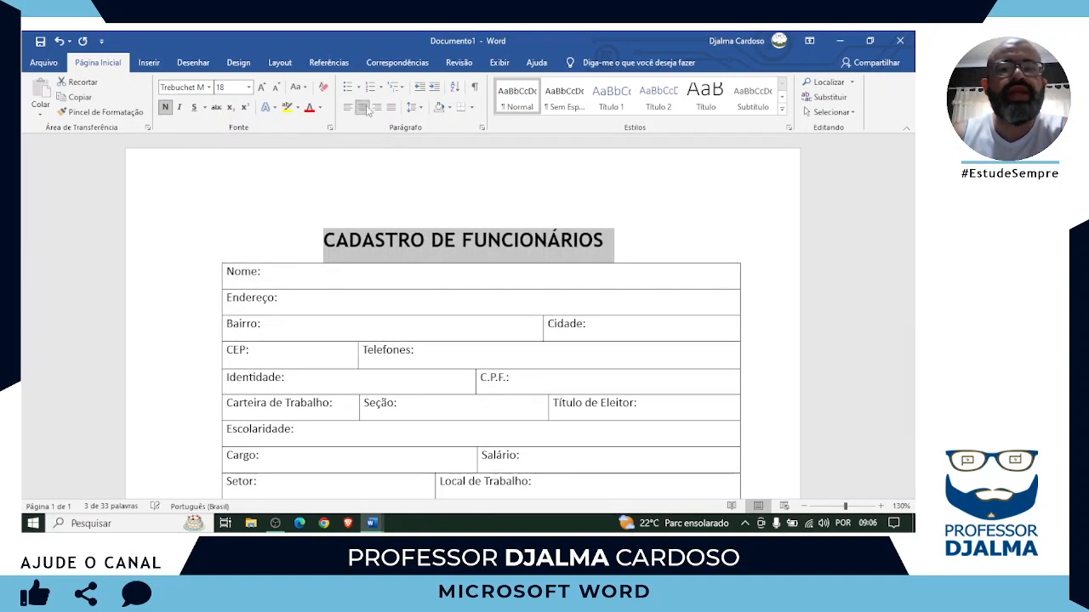
pyautogui.click(659, 252)
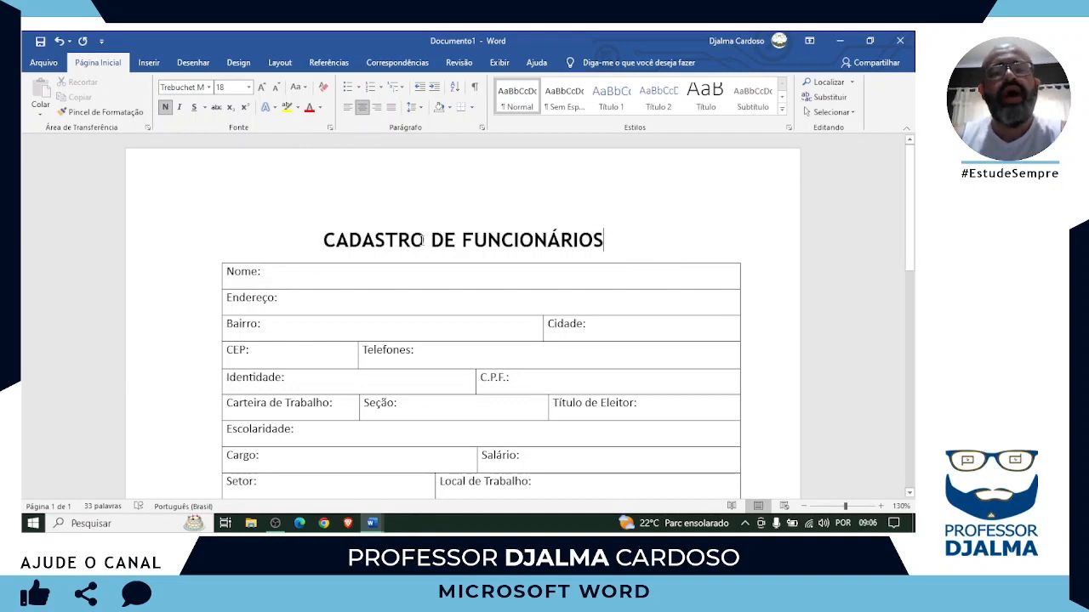
# Step: Format all the text in the main form table as Trebuchet MS, size 8, bold
pyautogui.scroll(-2, 422, 240)
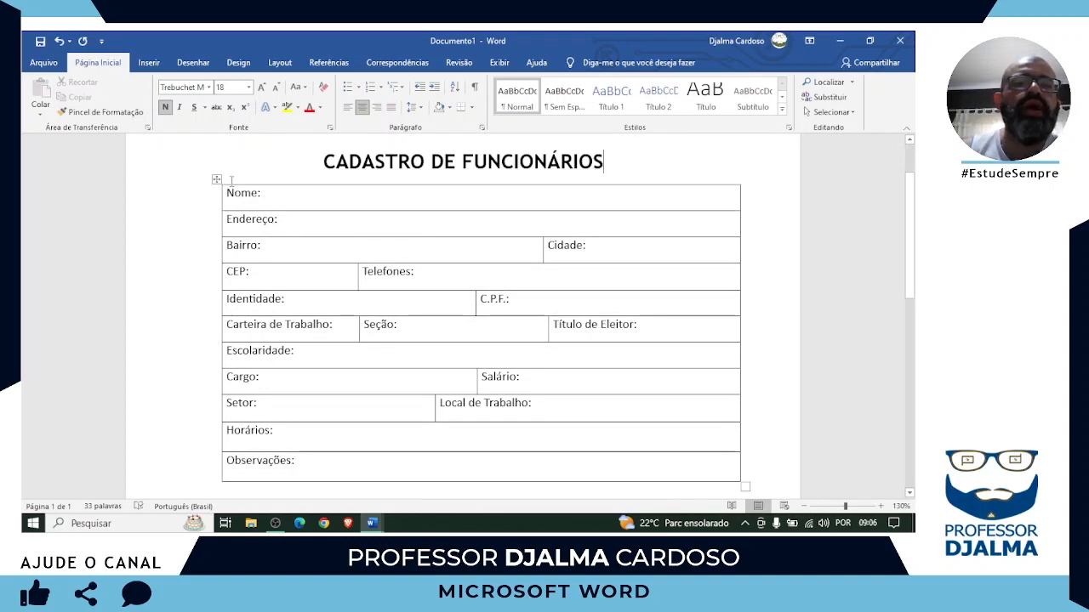
pyautogui.click(217, 179)
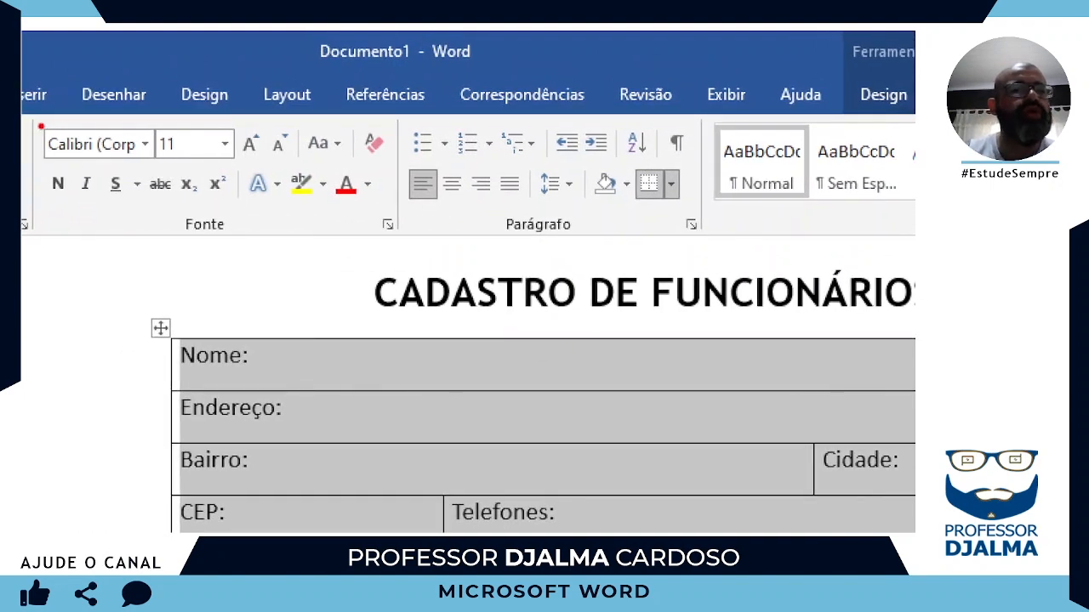
pyautogui.moveTo(40, 126)
pyautogui.mouseDown()
pyautogui.moveTo(98, 159)
pyautogui.moveTo(190, 161)
pyautogui.moveTo(251, 218)
pyautogui.mouseUp()
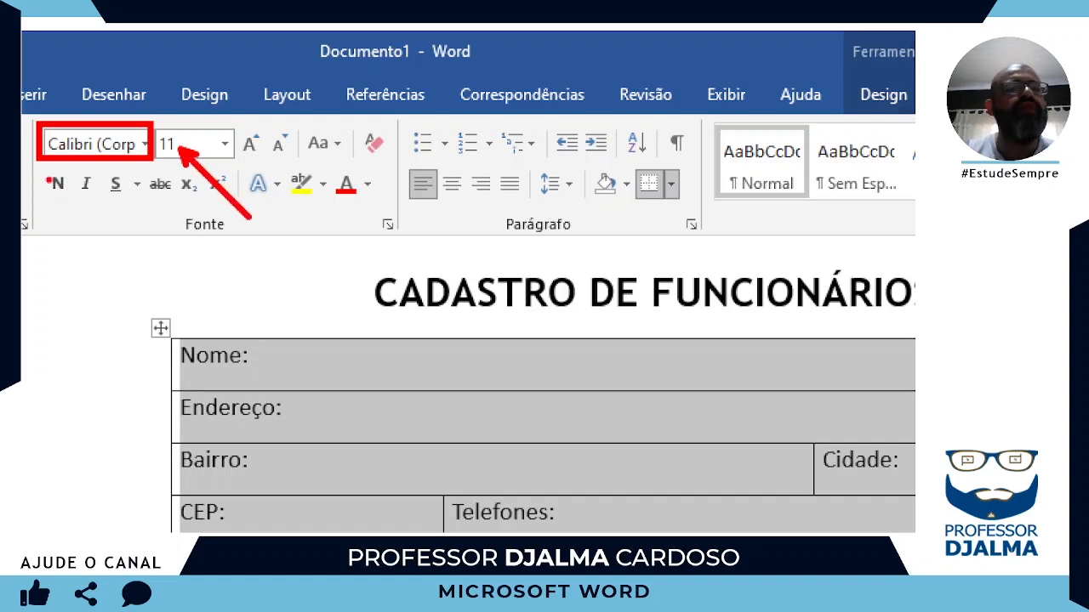
pyautogui.moveTo(41, 170); pyautogui.dragTo(76, 199)
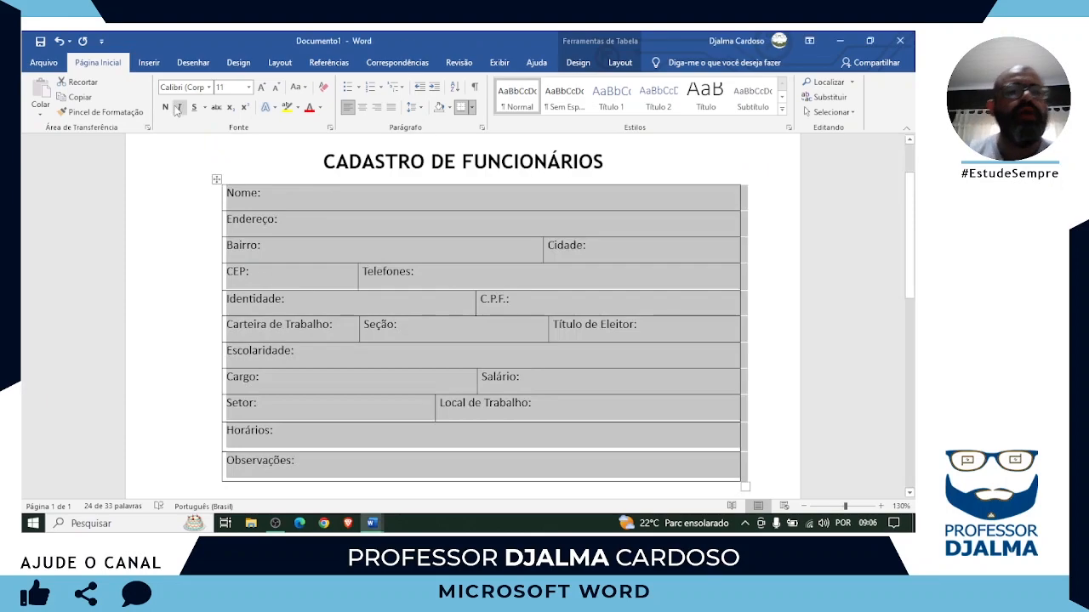
pyautogui.click(145, 144)
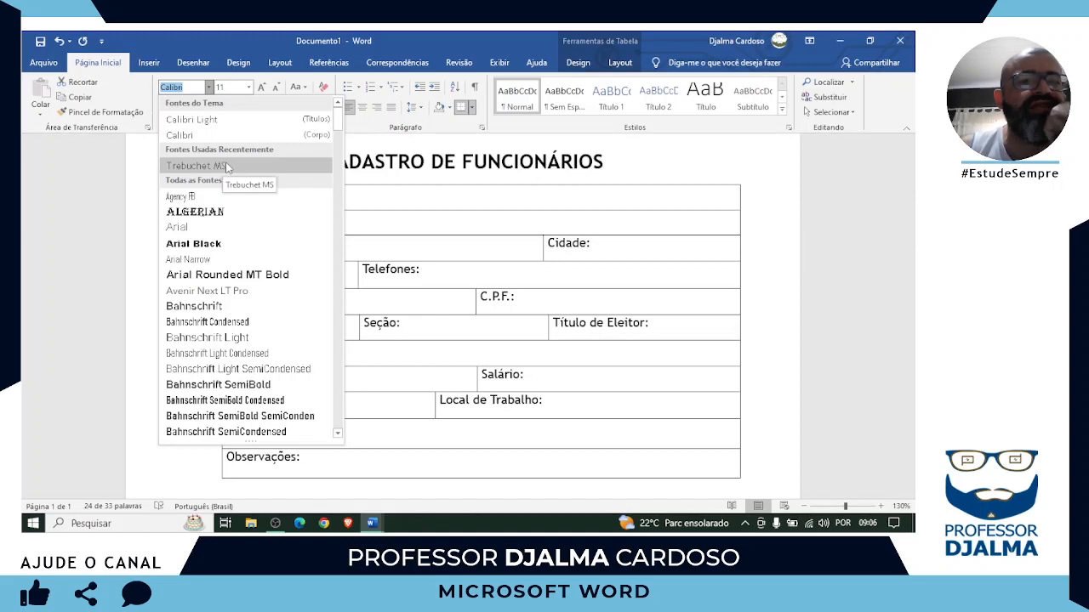
pyautogui.click(227, 167)
pyautogui.click(248, 87)
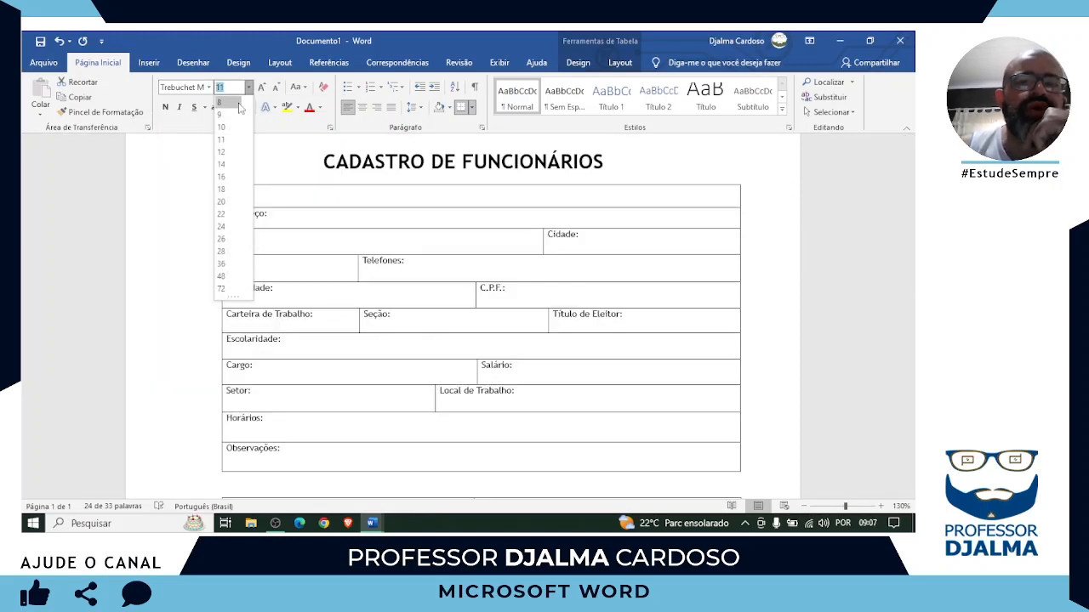
pyautogui.click(238, 103)
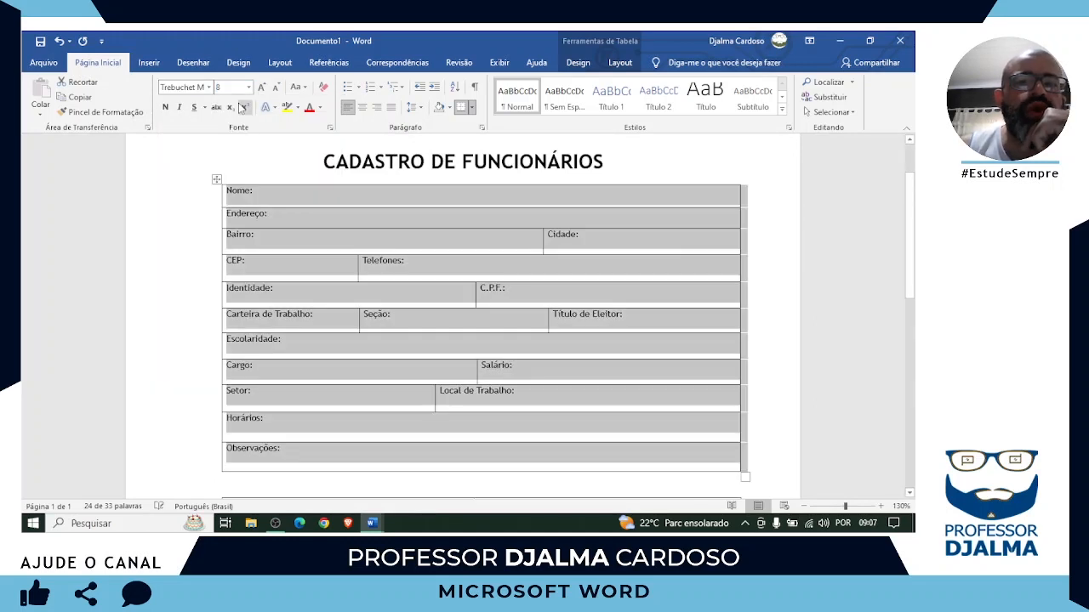
pyautogui.click(166, 108)
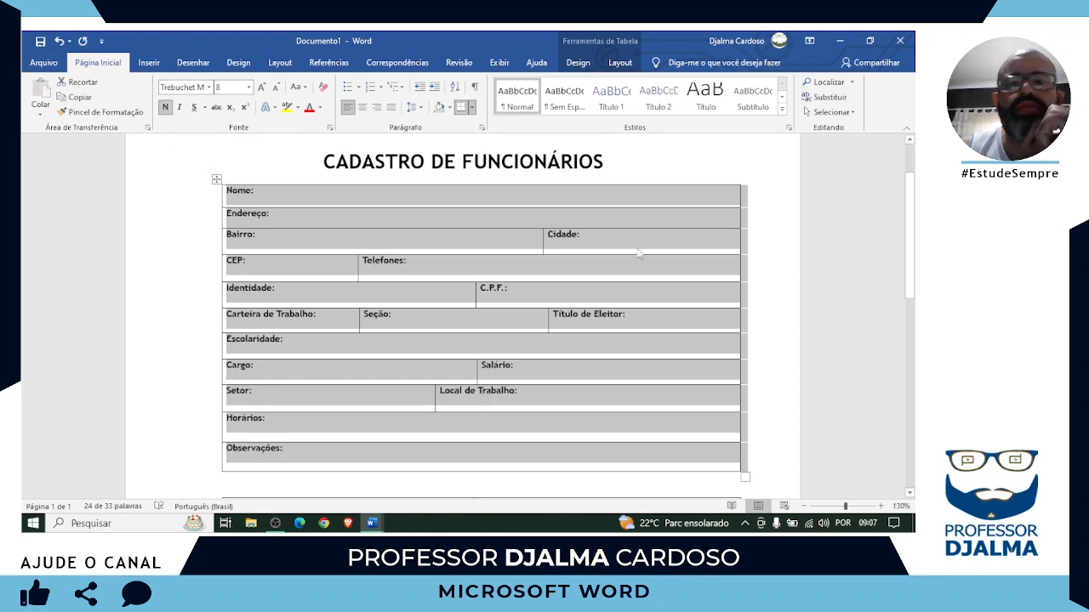
pyautogui.click(774, 286)
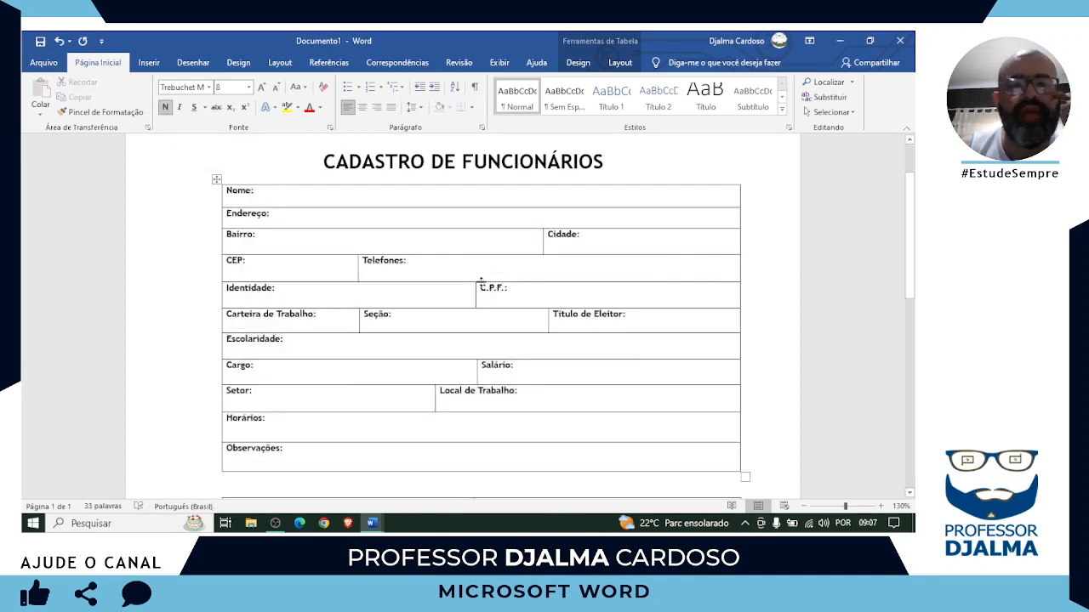
# Step: Set the height of every row in the main form table to 0,5 cm
pyautogui.scroll(-1, 358, 336)
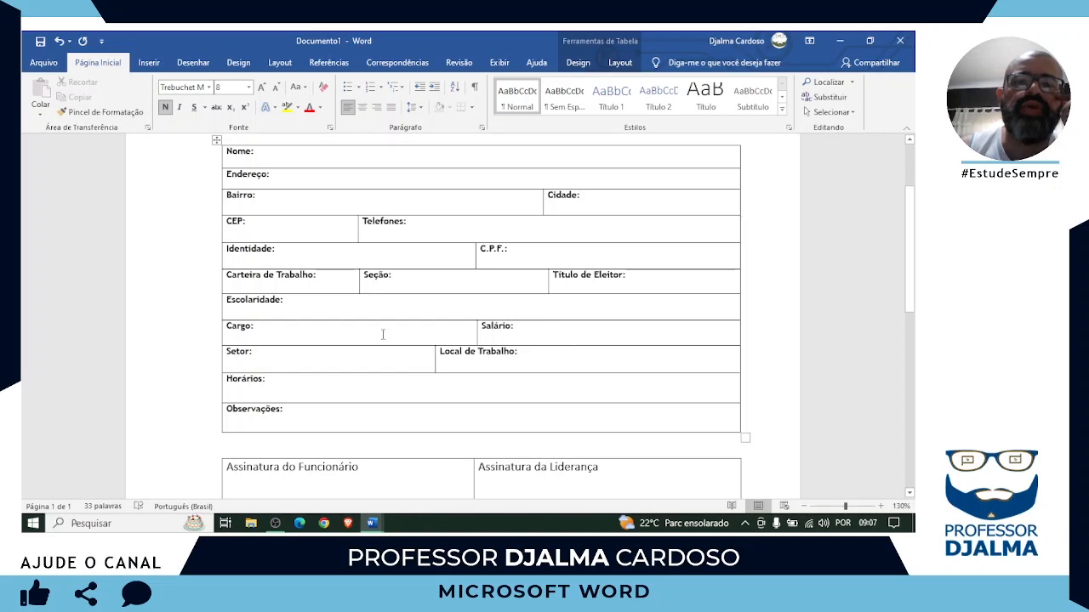
pyautogui.scroll(2, 384, 354)
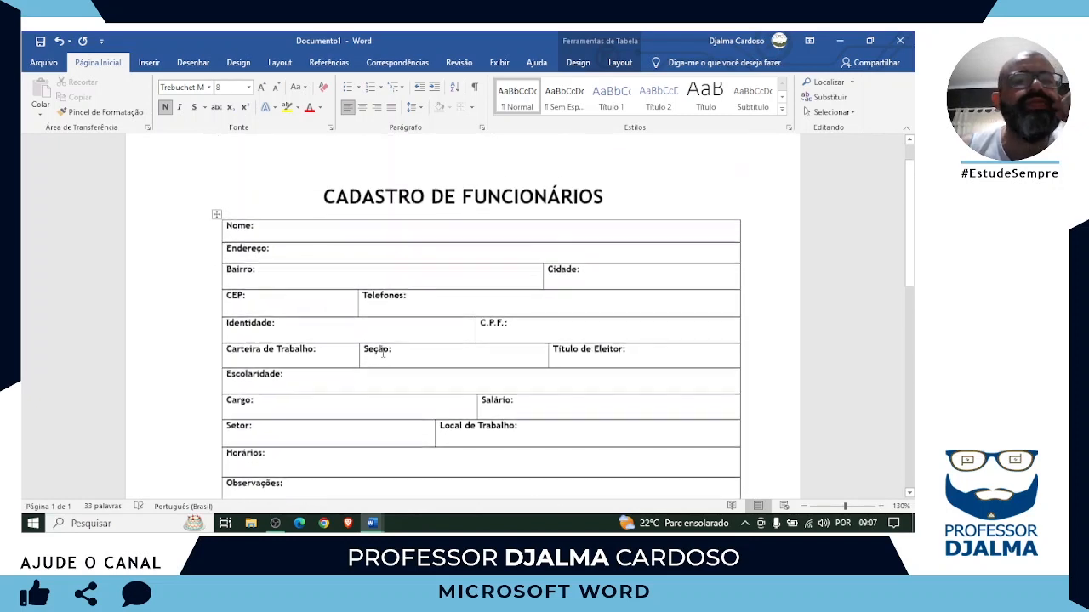
pyautogui.scroll(-1, 381, 349)
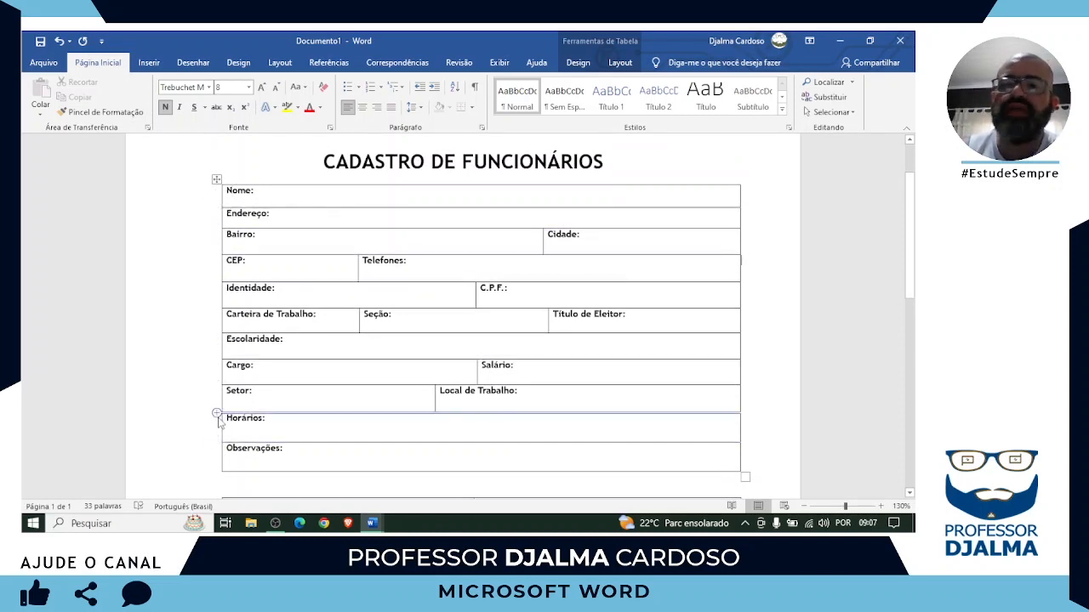
pyautogui.click(216, 179)
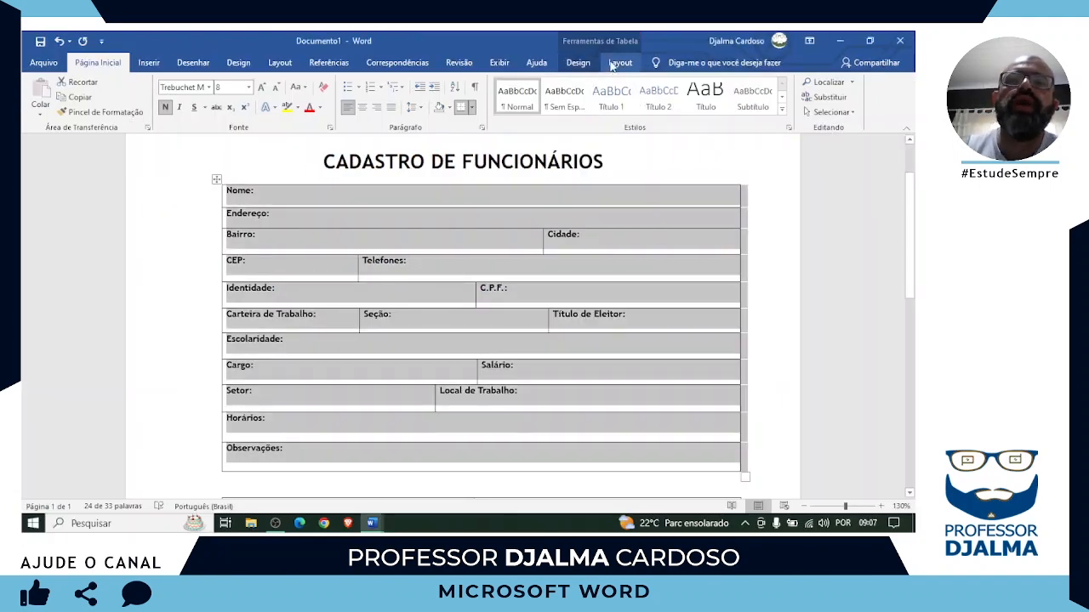
pyautogui.click(612, 64)
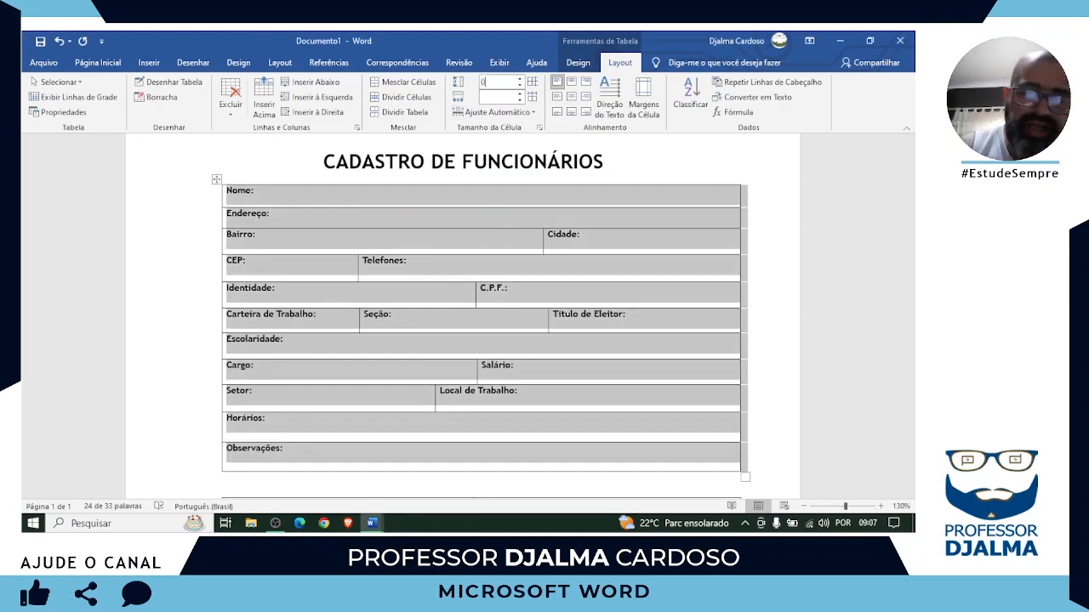
pyautogui.press('Return')
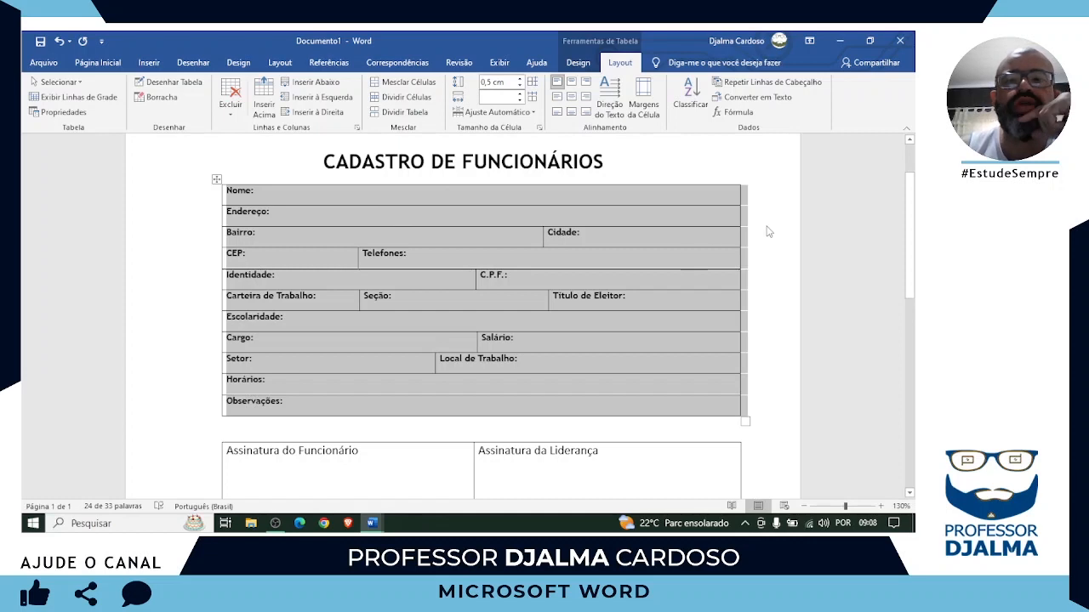
pyautogui.click(648, 231)
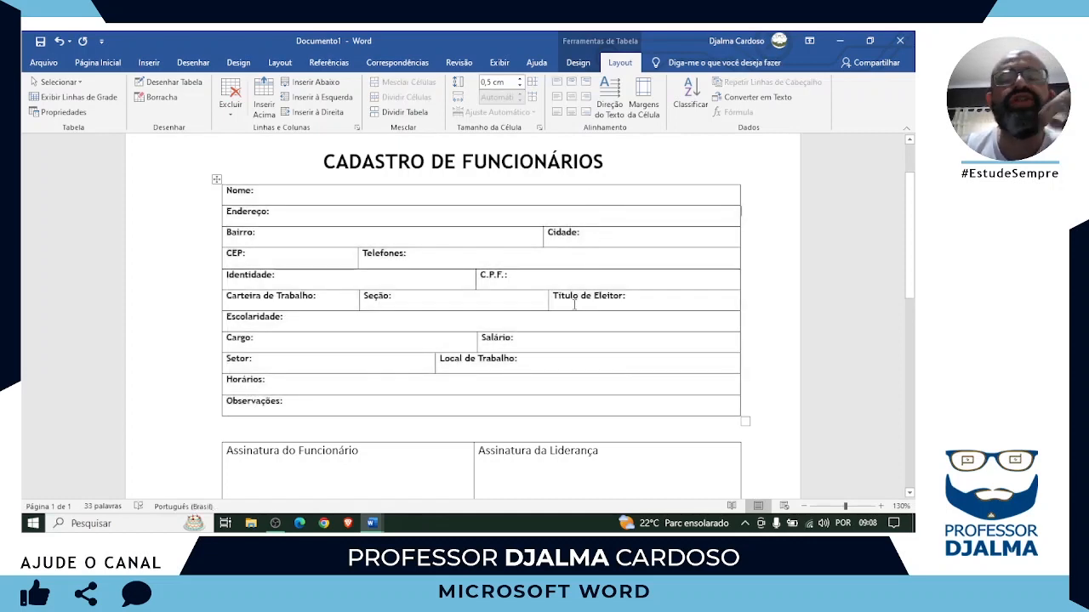
# Step: Set the height of every row in the main form table to 0,8 cm
pyautogui.click(216, 179)
pyautogui.click(489, 81)
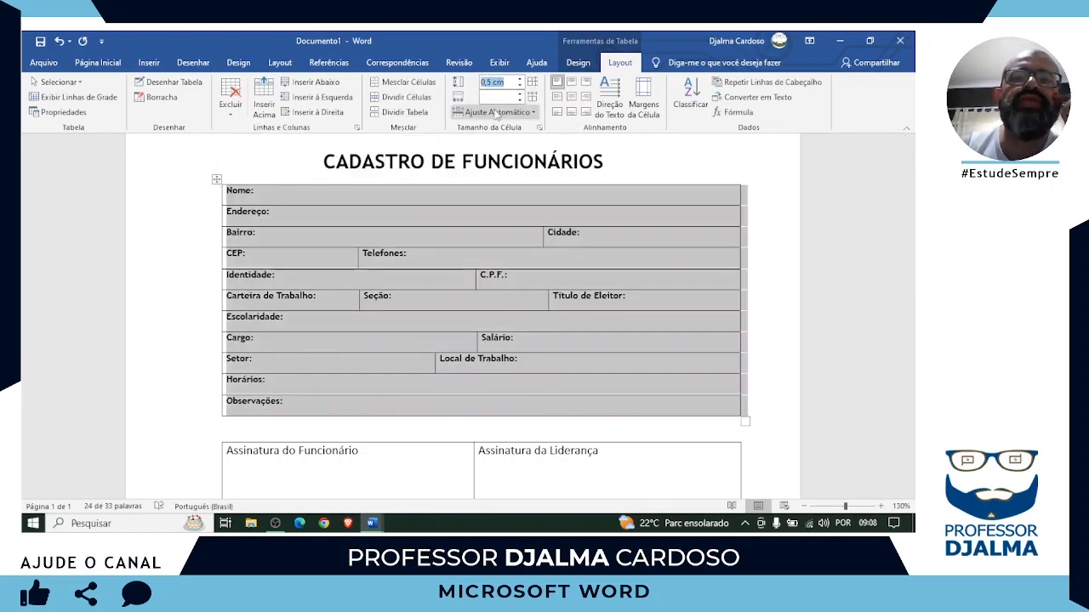
pyautogui.write('0.8')
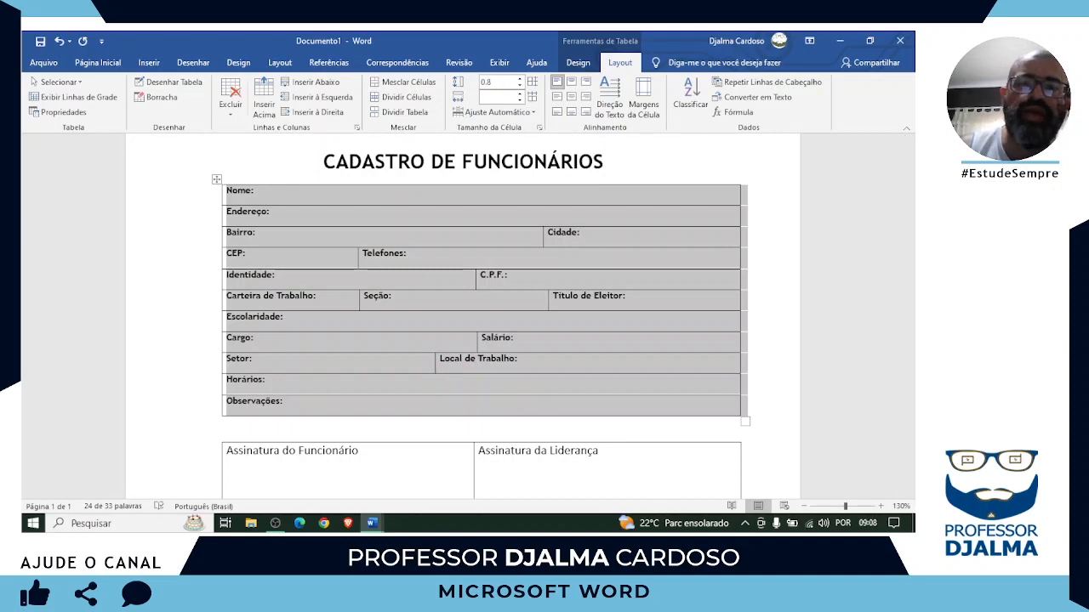
pyautogui.press('Return')
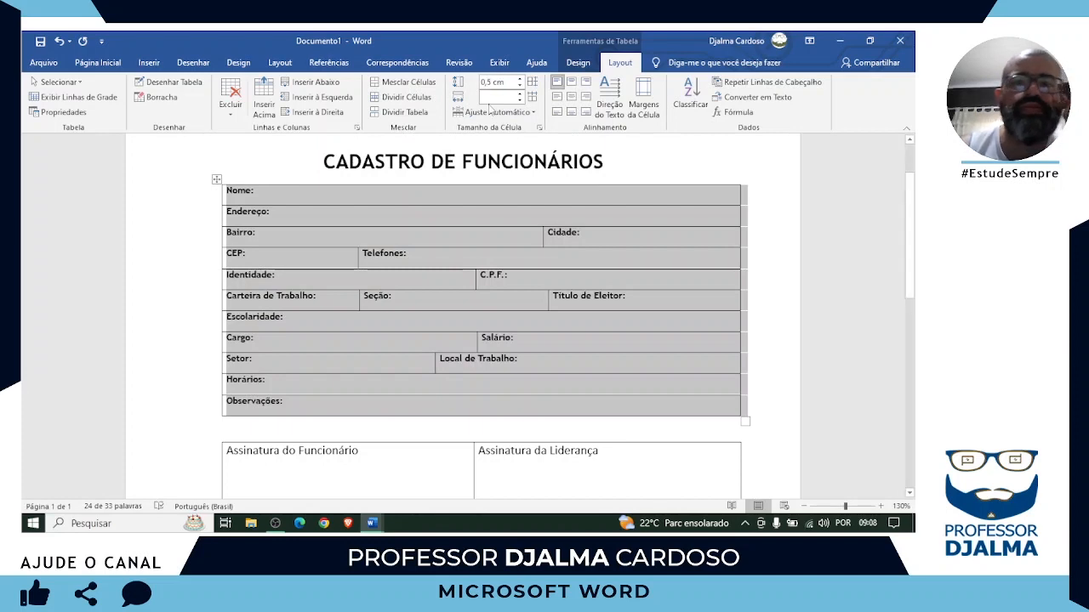
pyautogui.click(492, 82)
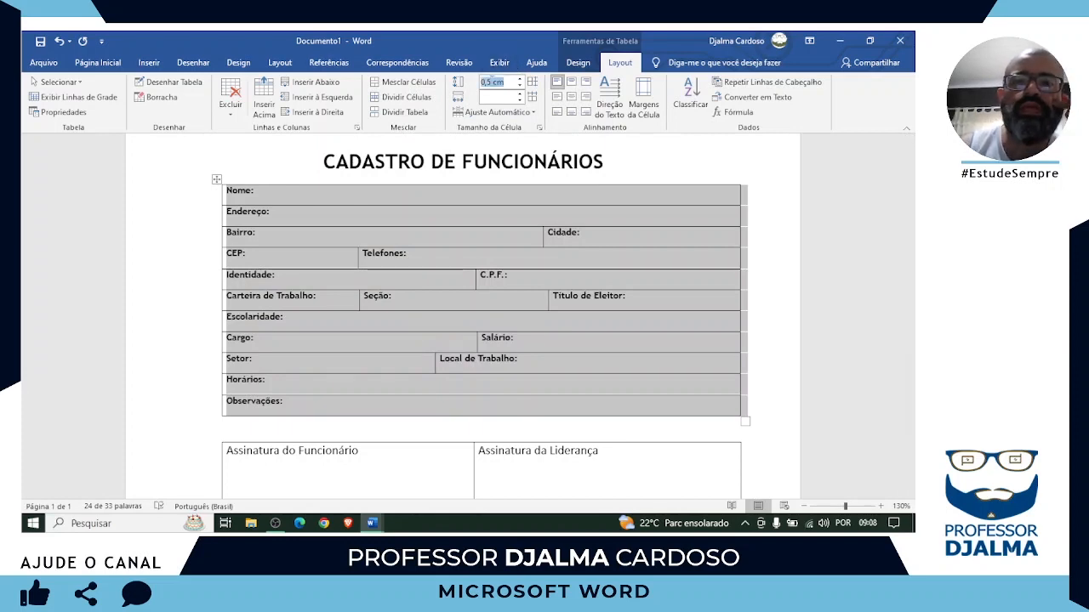
pyautogui.click(493, 82)
pyautogui.press('BackSpace')
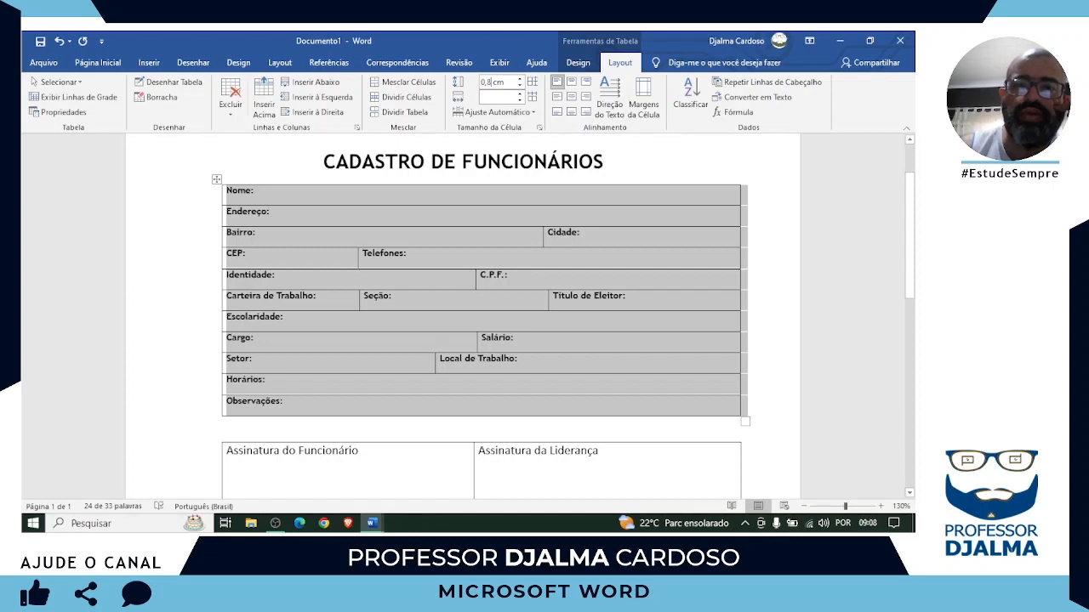
pyautogui.write('8')
pyautogui.press('Return')
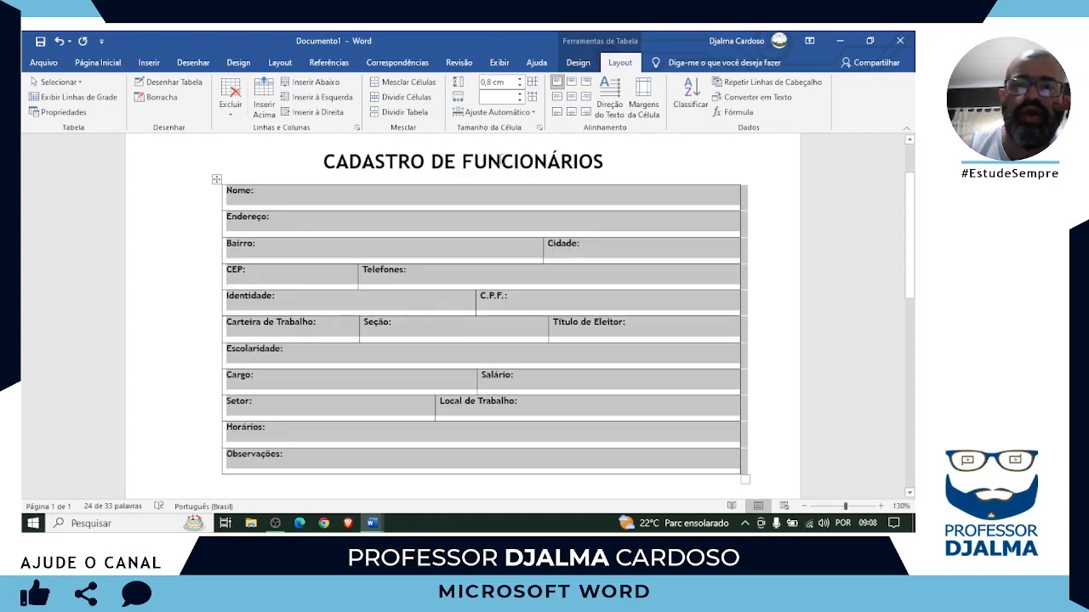
pyautogui.click(755, 302)
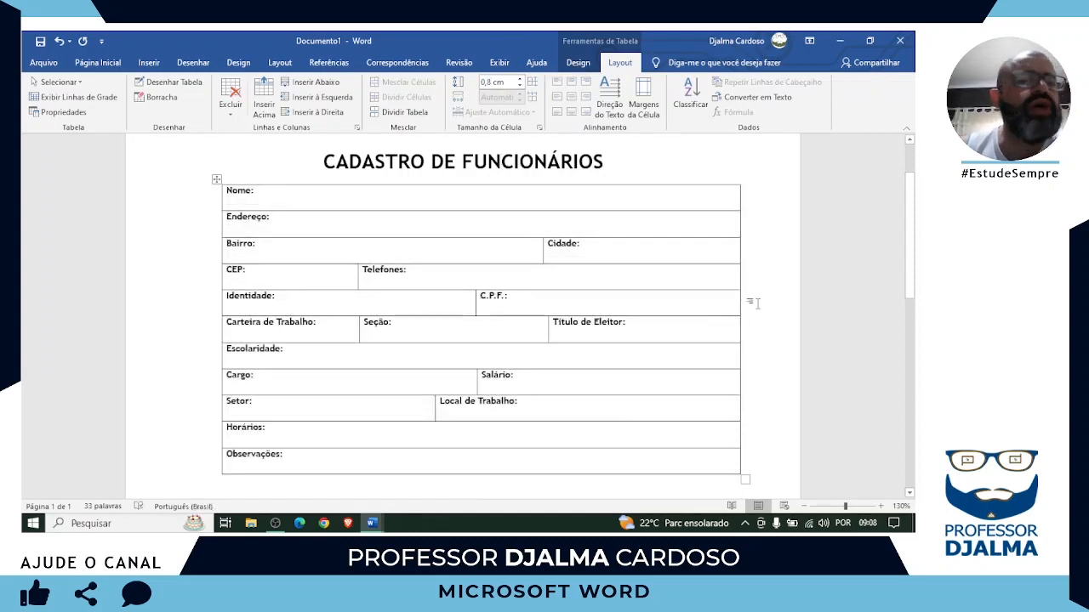
# Step: Check the Observações row and signature table in the reference document Cadastro de Funcionários - Tabelas, and return to the new form
pyautogui.scroll(-1, 755, 302)
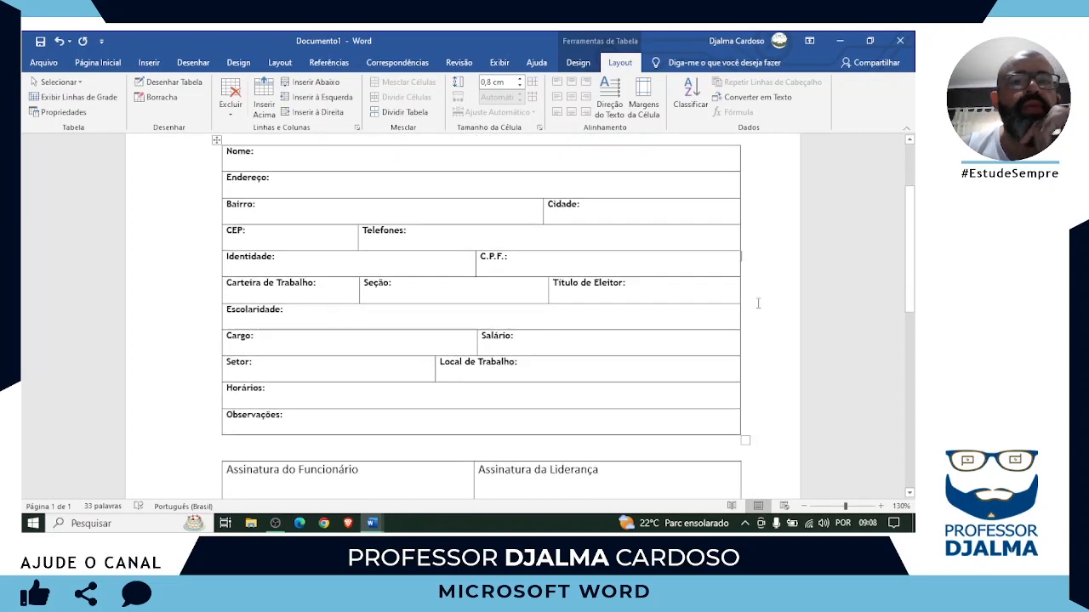
pyautogui.click(372, 523)
pyautogui.click(347, 474)
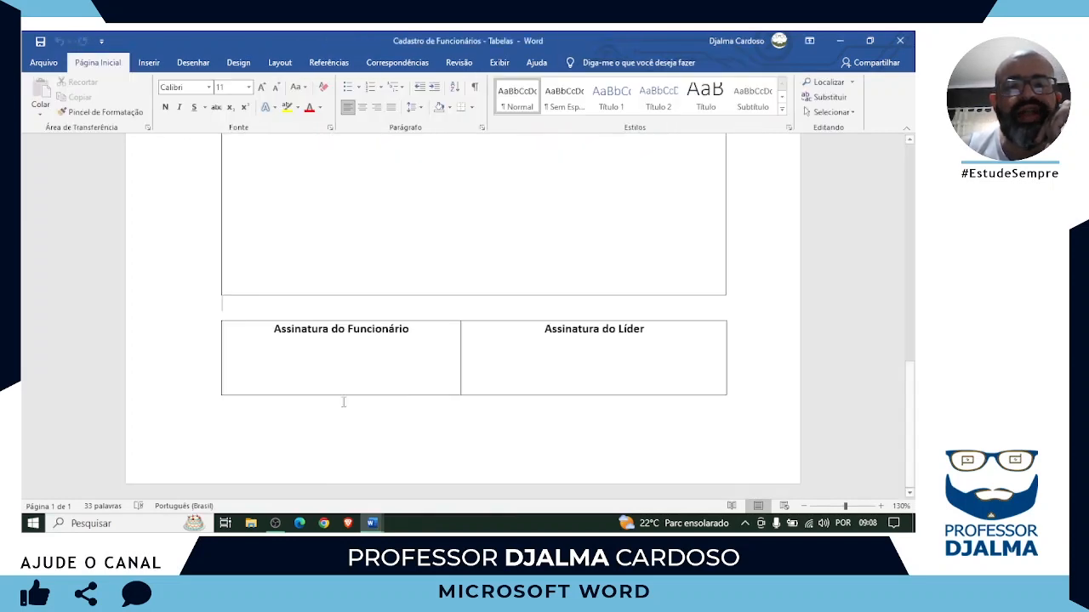
pyautogui.scroll(4, 340, 372)
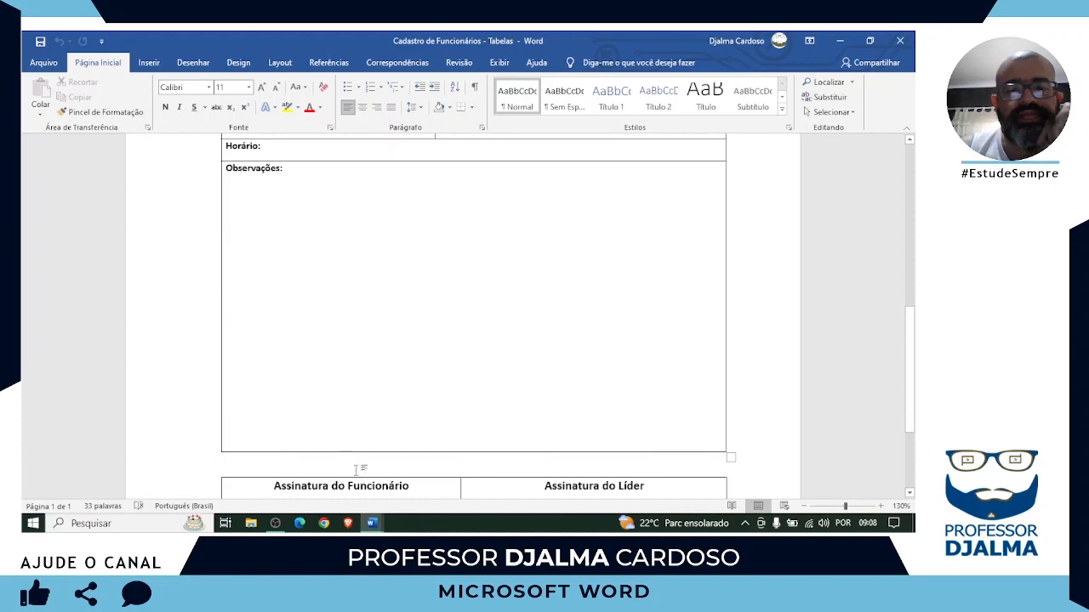
pyautogui.moveTo(372, 525)
pyautogui.click(423, 488)
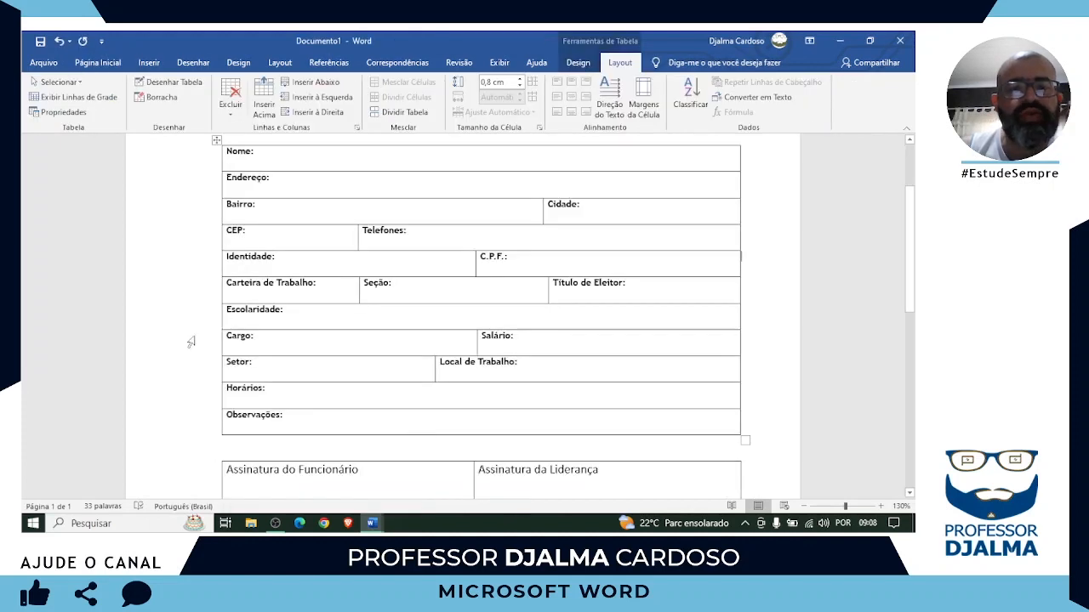
# Step: Set the height of the Observações row in the main form table to 10 cm
pyautogui.scroll(-1, 191, 342)
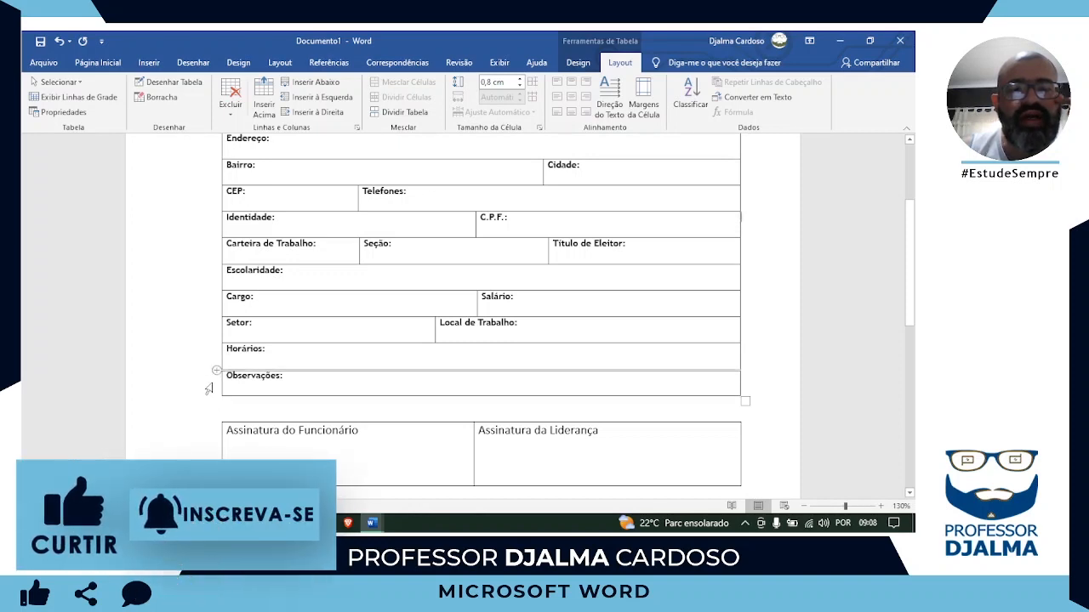
pyautogui.click(209, 389)
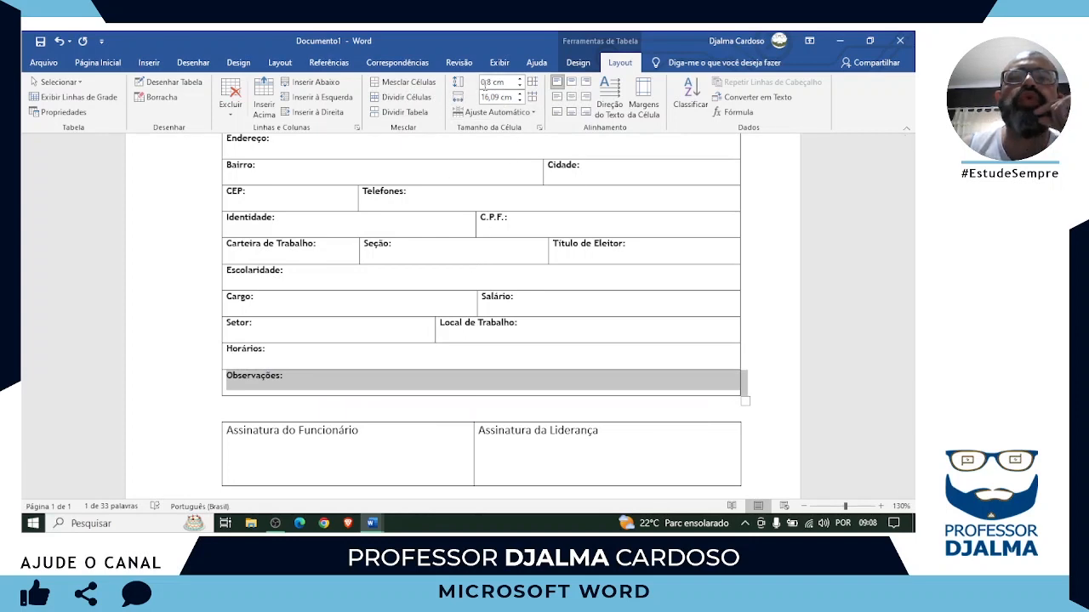
pyautogui.click(511, 82)
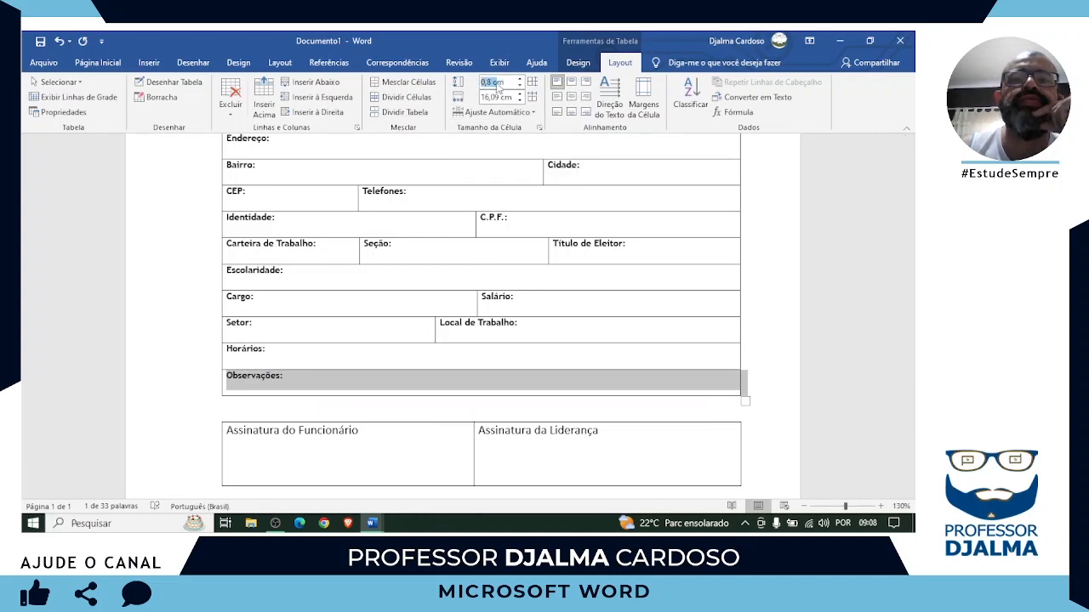
pyautogui.write('10')
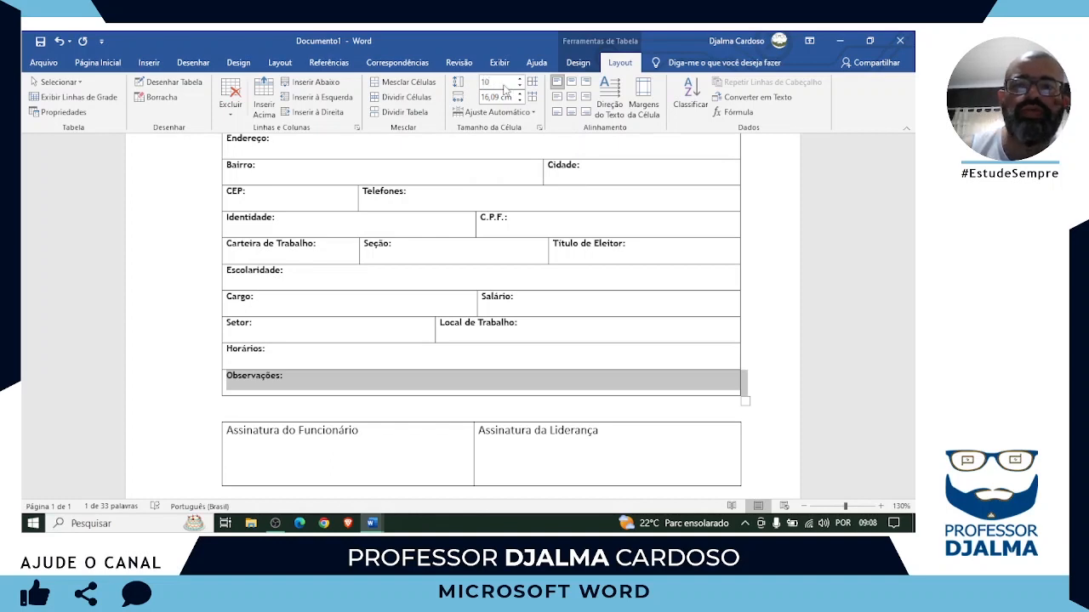
pyautogui.press('Return')
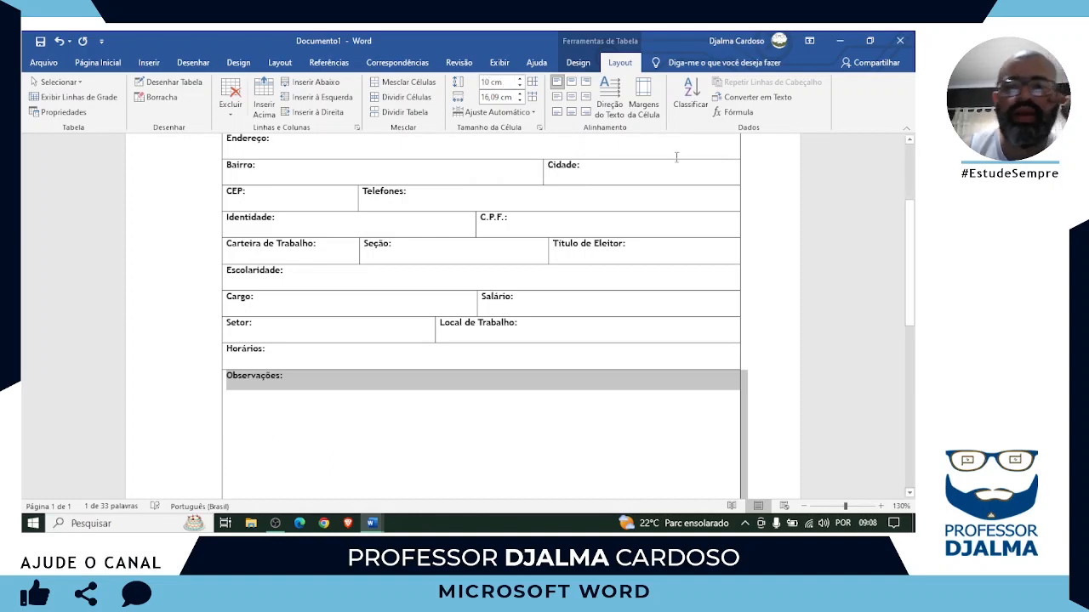
pyautogui.scroll(-5, 773, 238)
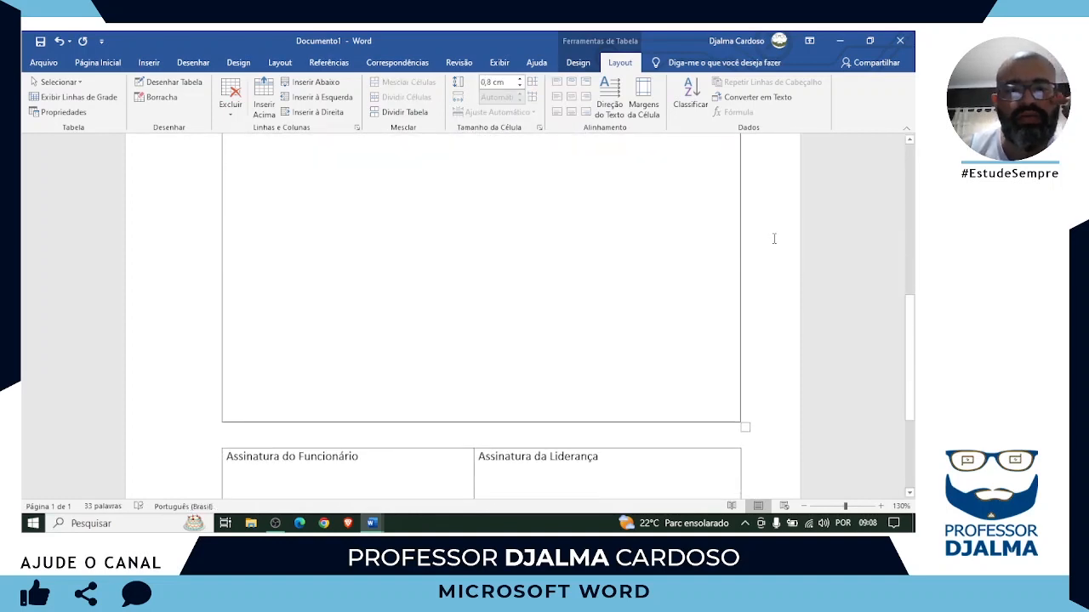
pyautogui.scroll(-3, 773, 237)
pyautogui.scroll(8, 774, 237)
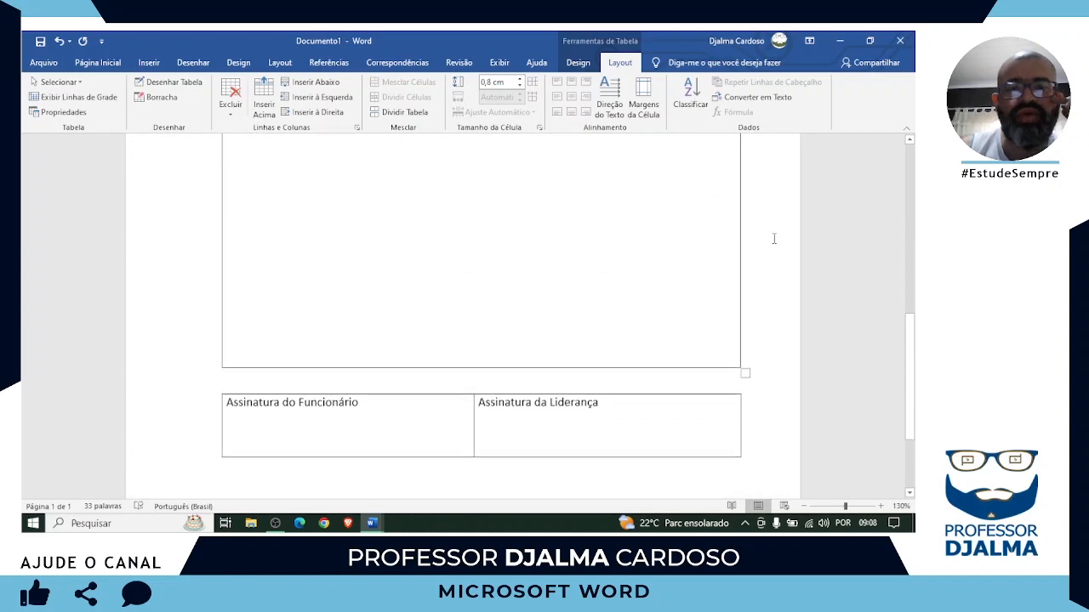
pyautogui.scroll(1, 773, 237)
# Step: Format all the text in the signature table as Trebuchet MS, size 8, bold
pyautogui.scroll(-6, 772, 237)
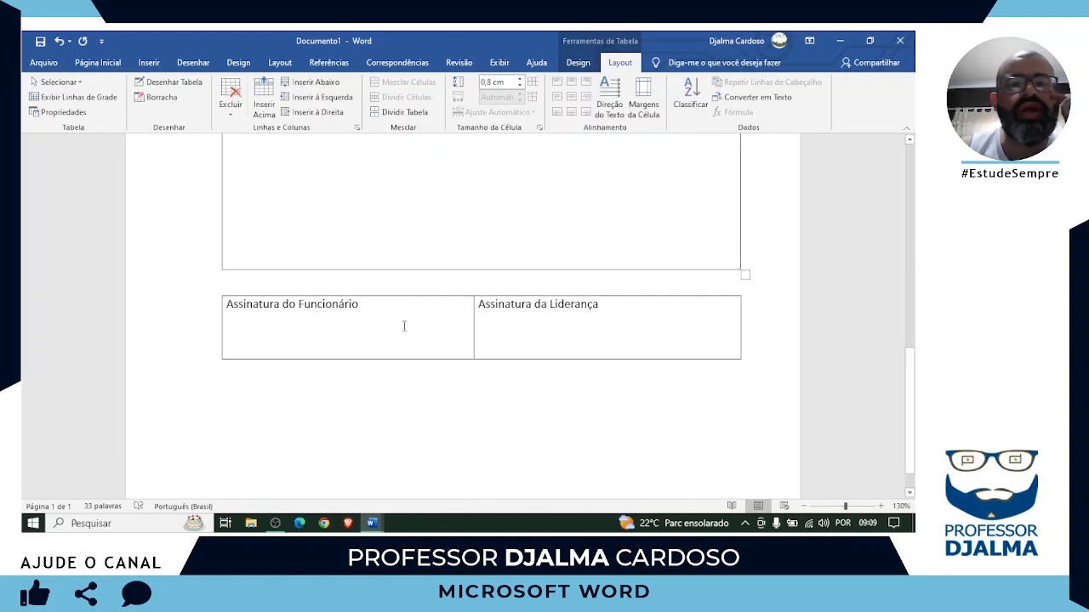
pyautogui.click(404, 326)
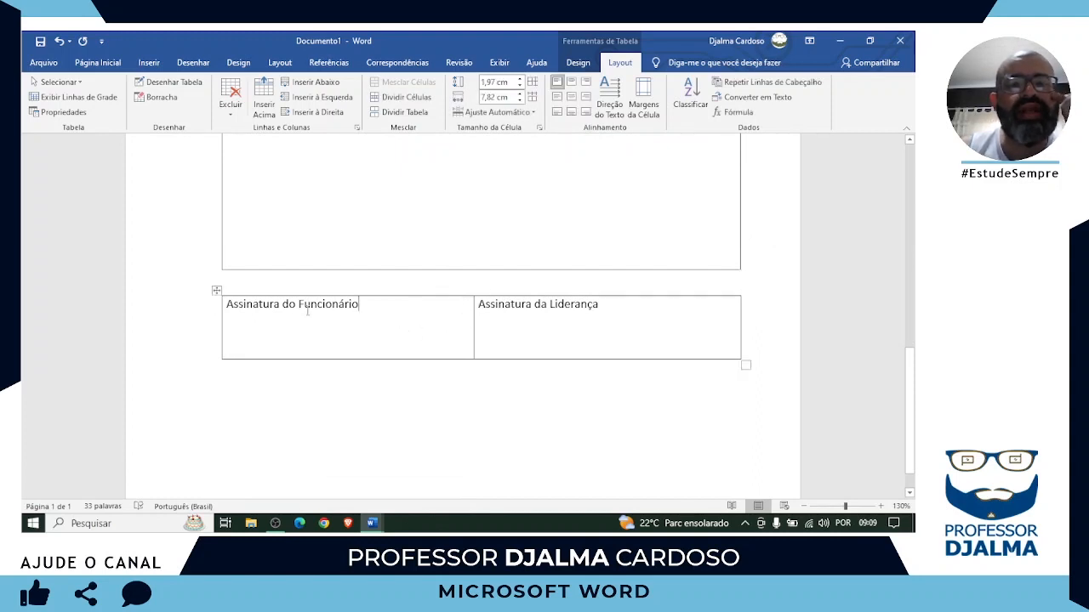
pyautogui.click(217, 292)
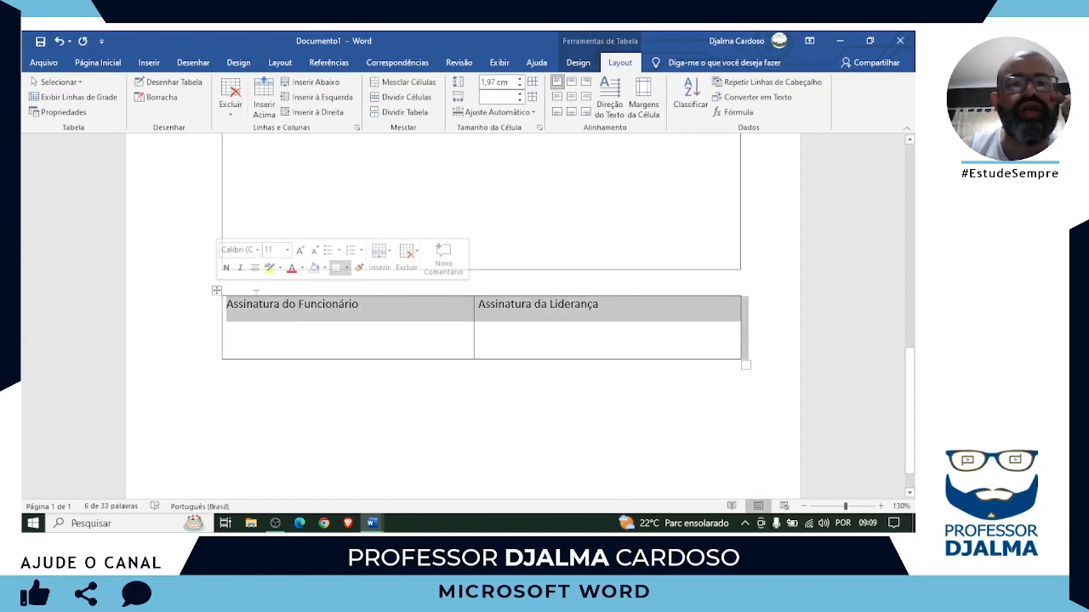
pyautogui.click(109, 61)
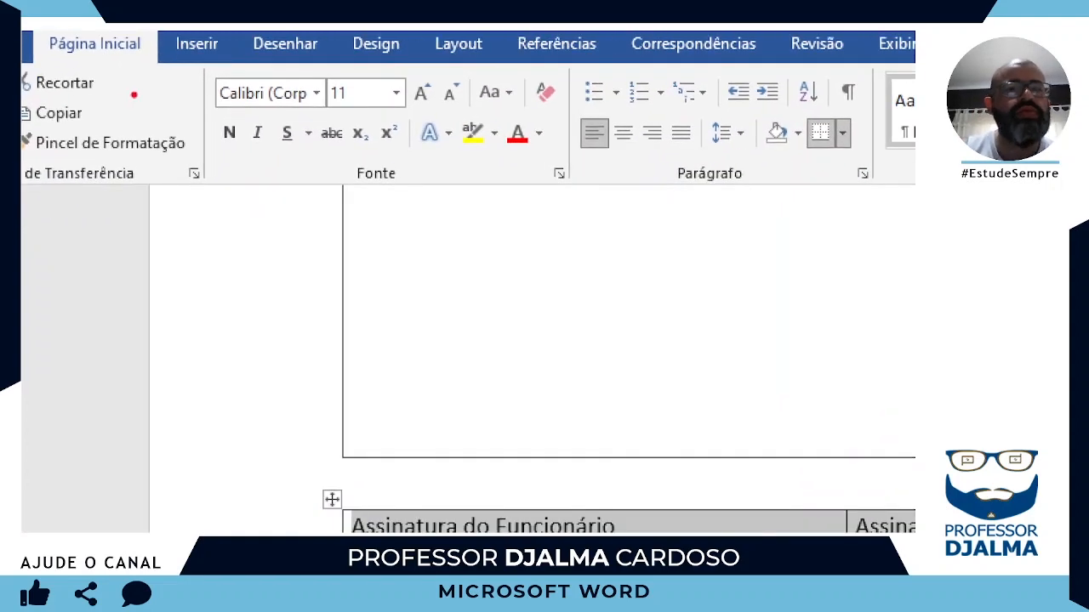
pyautogui.moveTo(30, 32)
pyautogui.mouseDown()
pyautogui.moveTo(321, 109)
pyautogui.moveTo(468, 49)
pyautogui.mouseUp()
pyautogui.moveTo(245, 148); pyautogui.dragTo(291, 223)
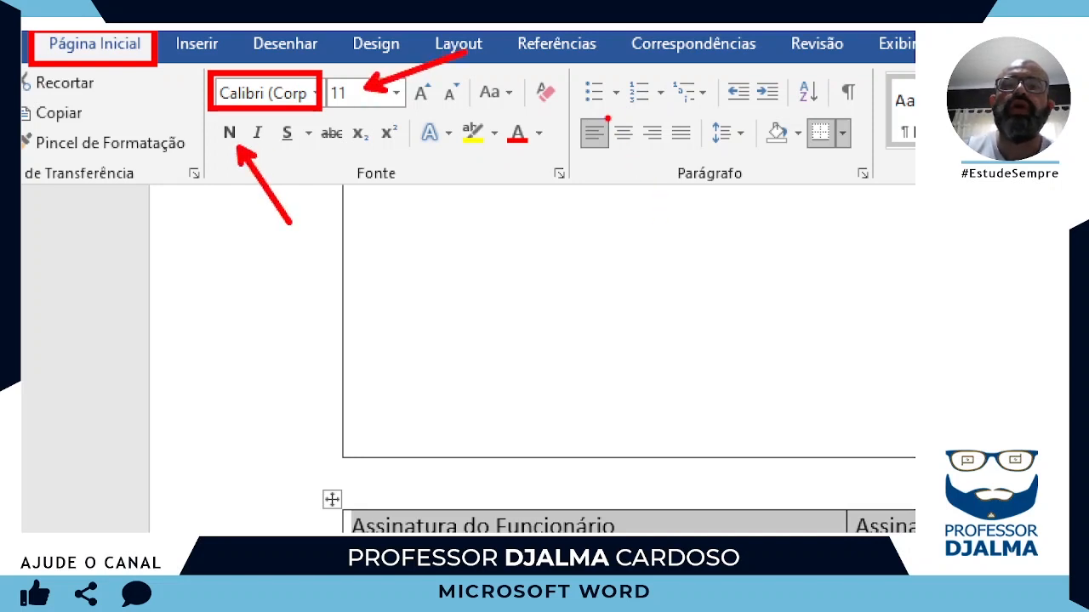
pyautogui.moveTo(604, 115); pyautogui.dragTo(647, 159)
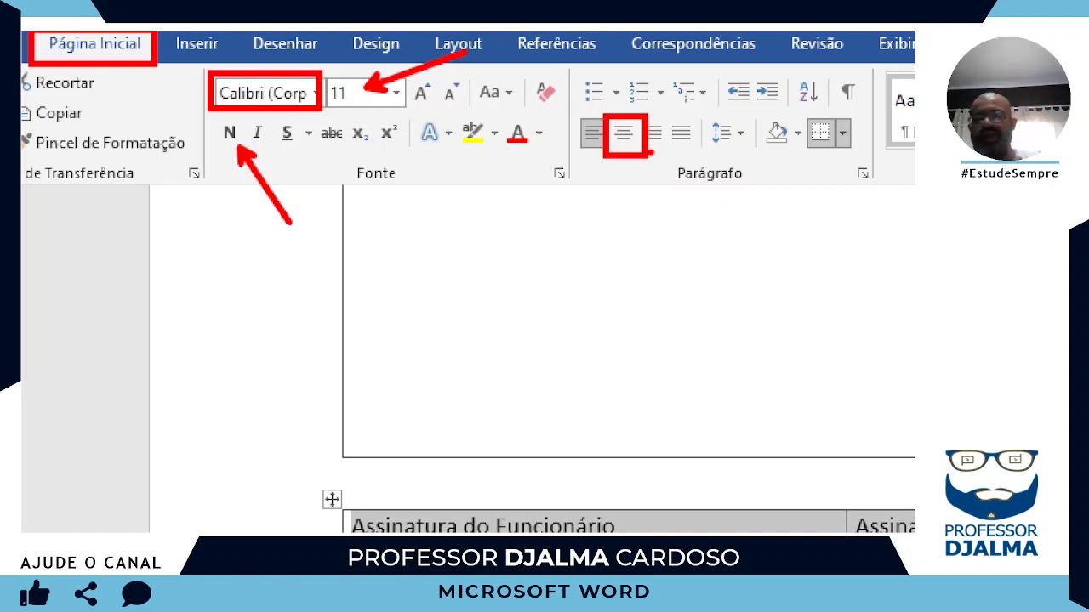
pyautogui.press('Escape')
pyautogui.click(211, 89)
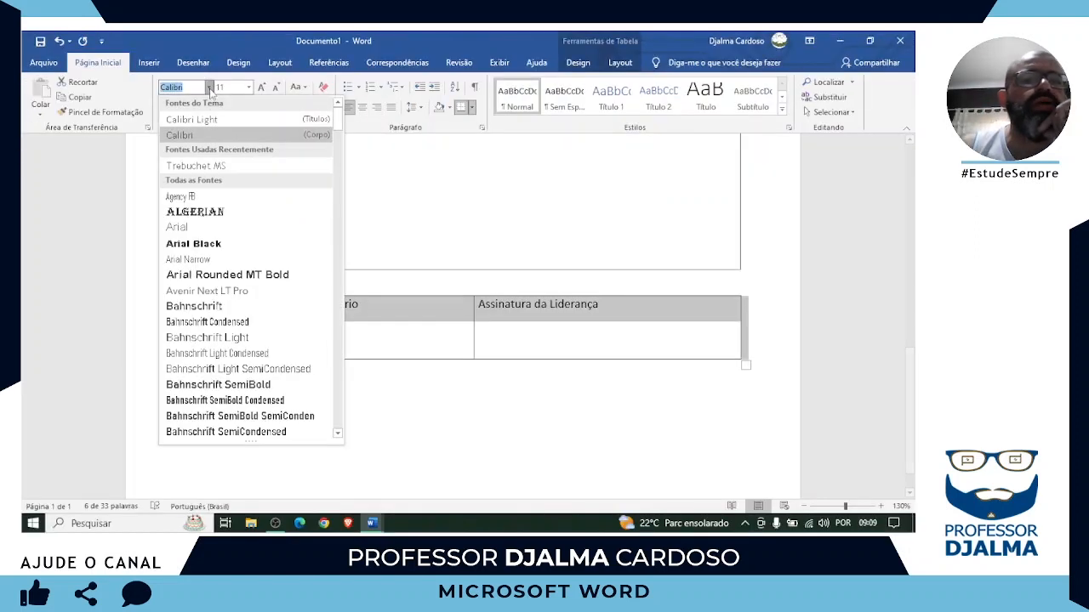
pyautogui.click(211, 167)
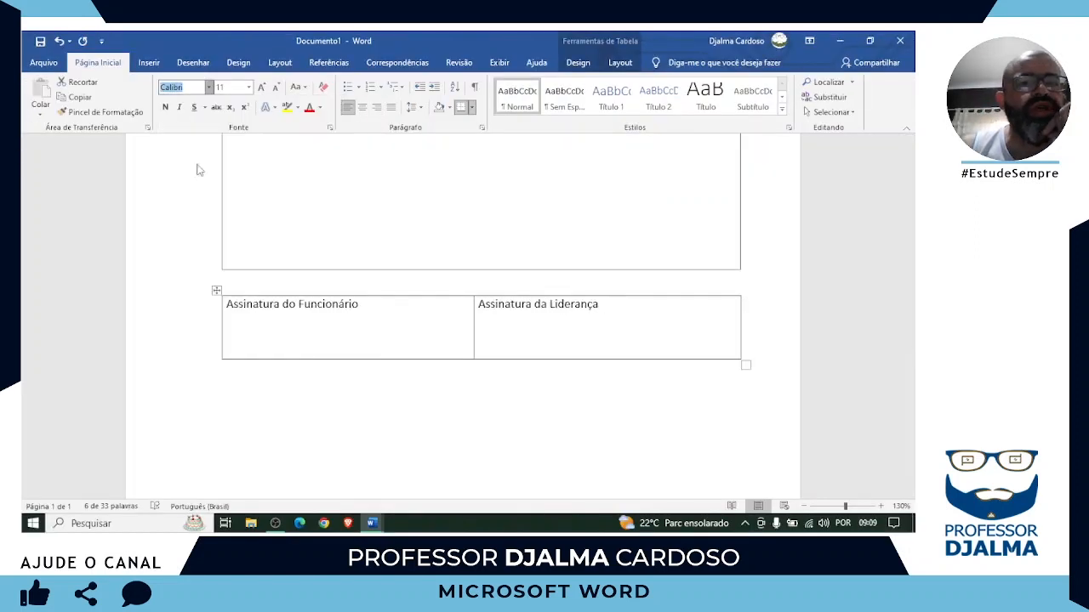
pyautogui.click(249, 87)
pyautogui.click(220, 102)
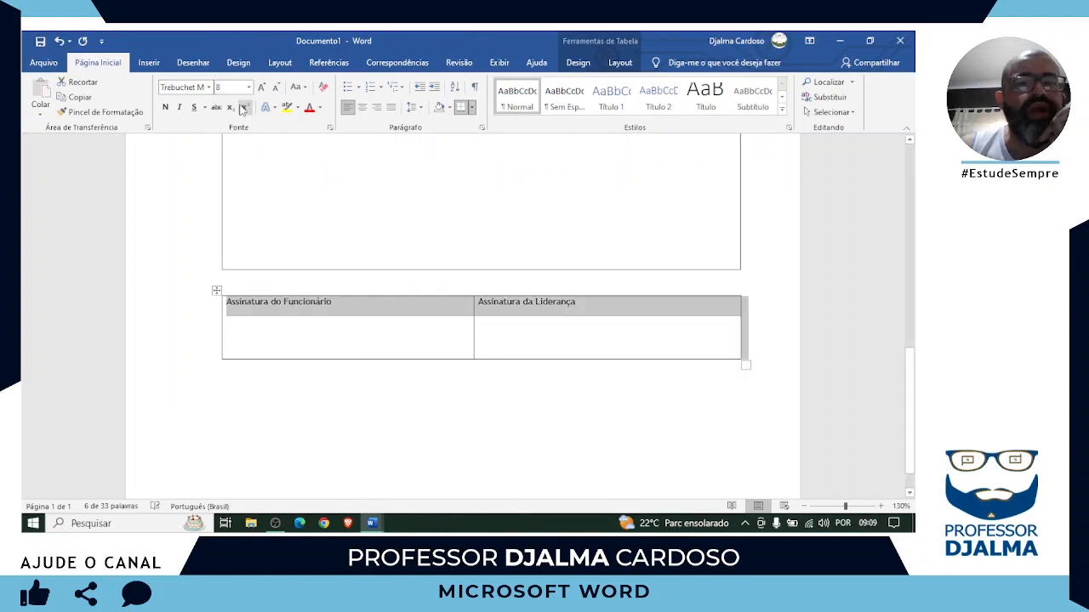
pyautogui.click(166, 107)
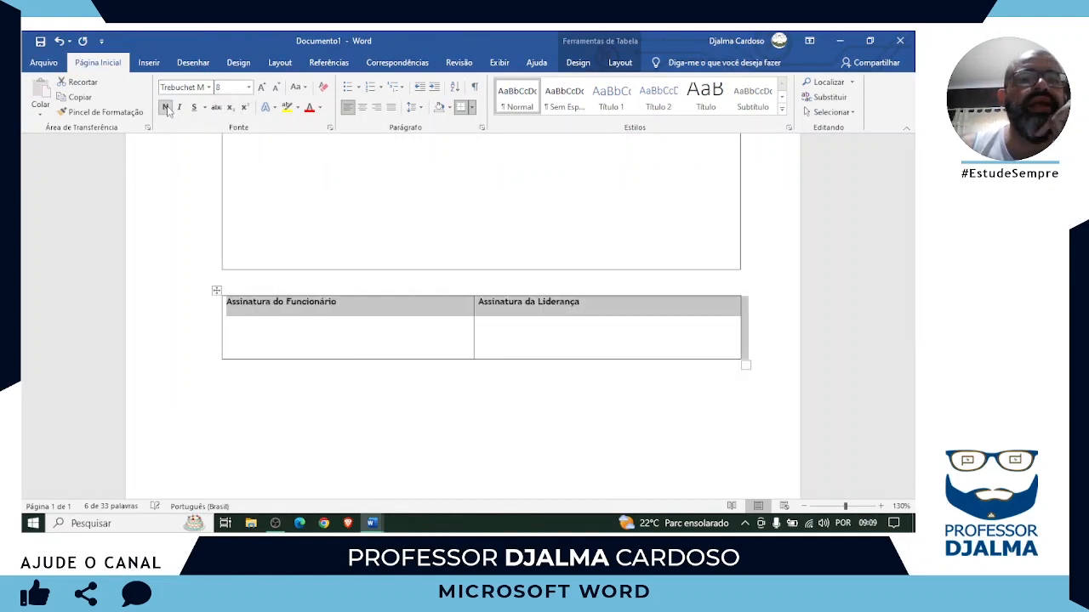
# Step: Center the labels "Assinatura do Funcionário" and "Assinatura da Liderança" within their signature table cells, keeping the table itself in its original position
pyautogui.click(362, 108)
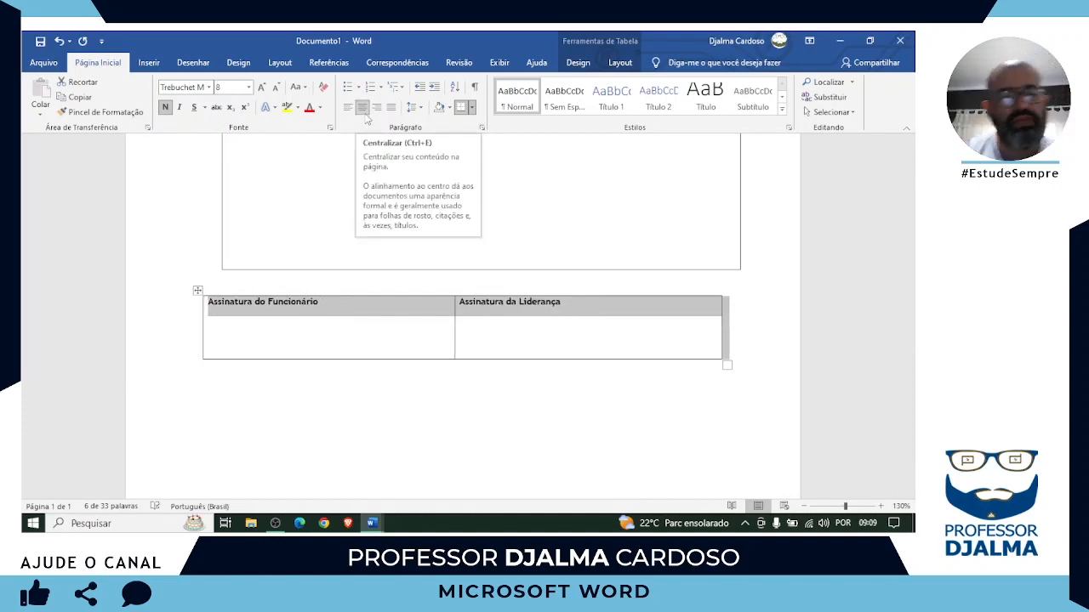
pyautogui.hotkey('ctrl', 'z')
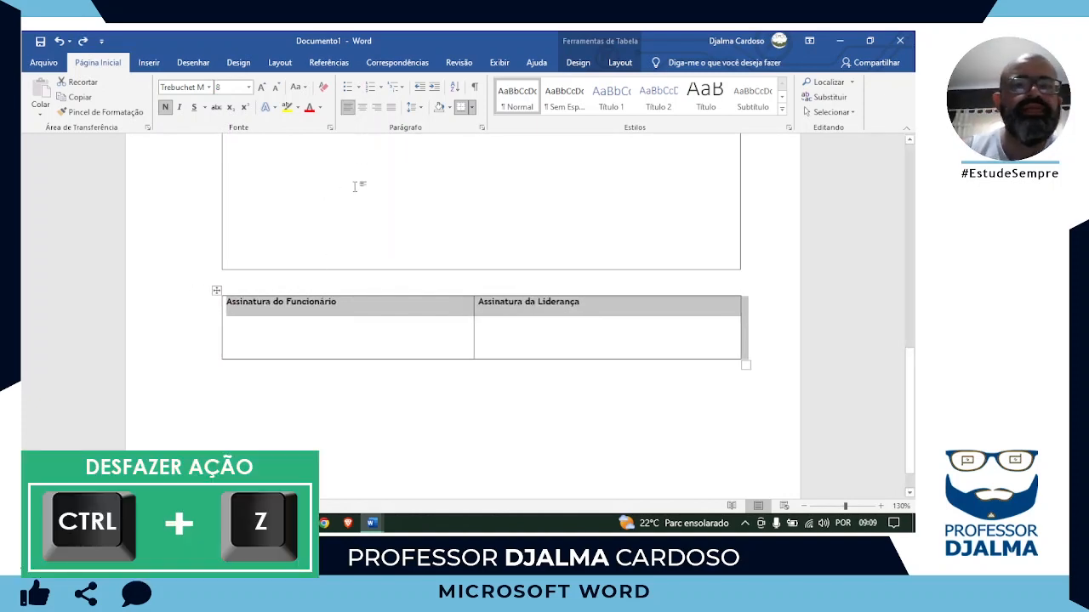
pyautogui.click(341, 318)
pyautogui.moveTo(341, 304); pyautogui.dragTo(257, 303)
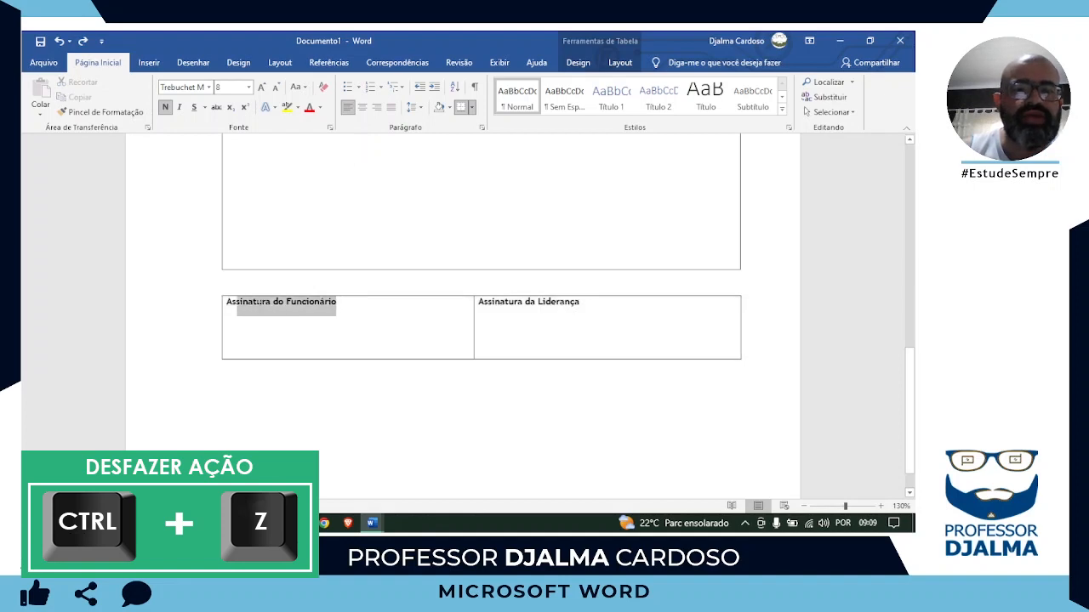
pyautogui.click(361, 106)
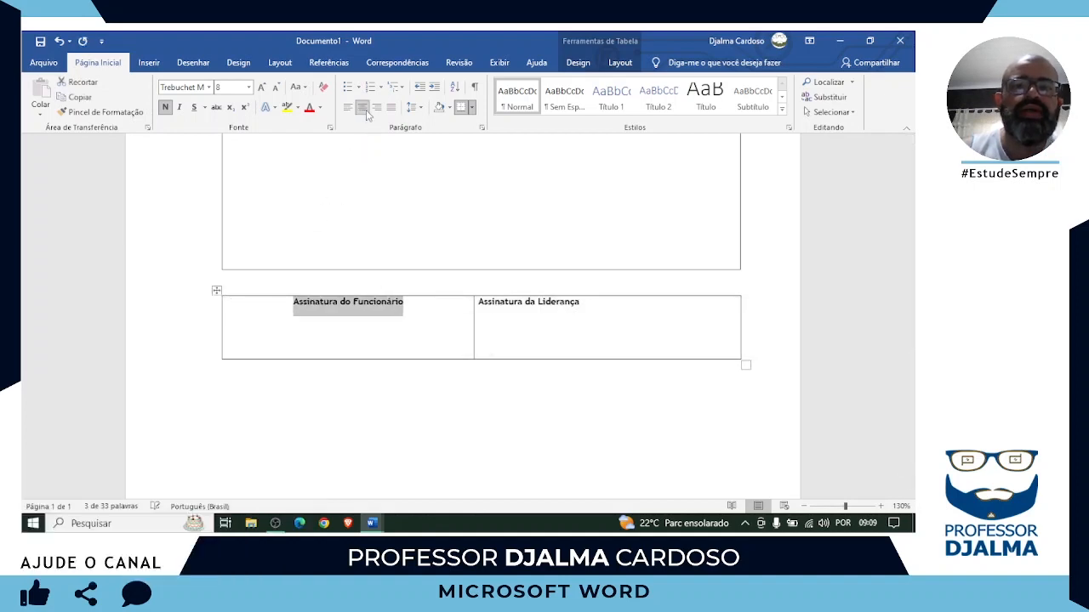
pyautogui.moveTo(584, 304); pyautogui.dragTo(478, 304)
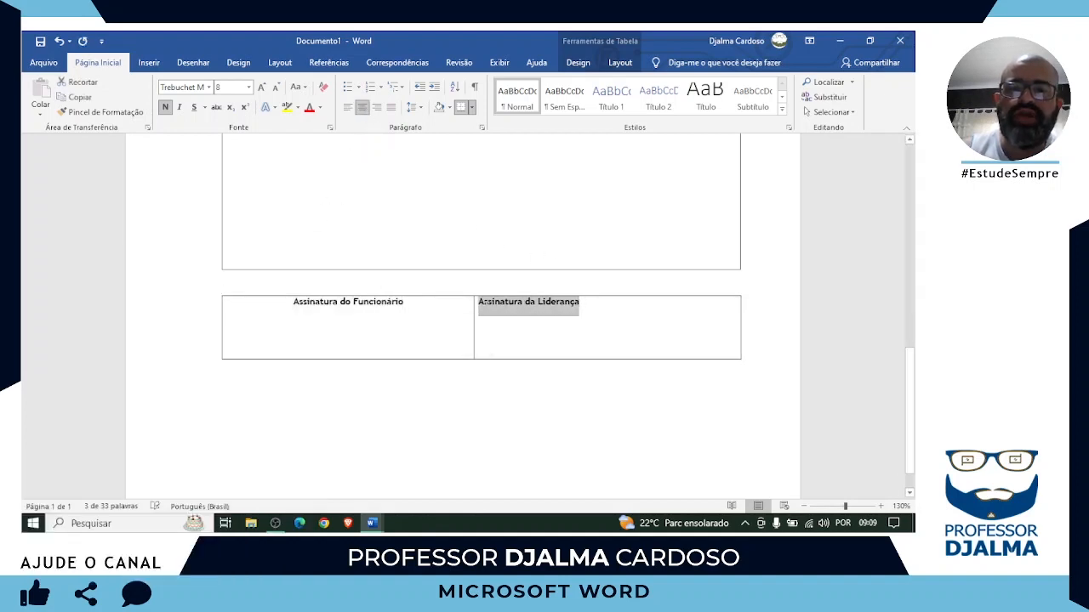
pyautogui.click(362, 107)
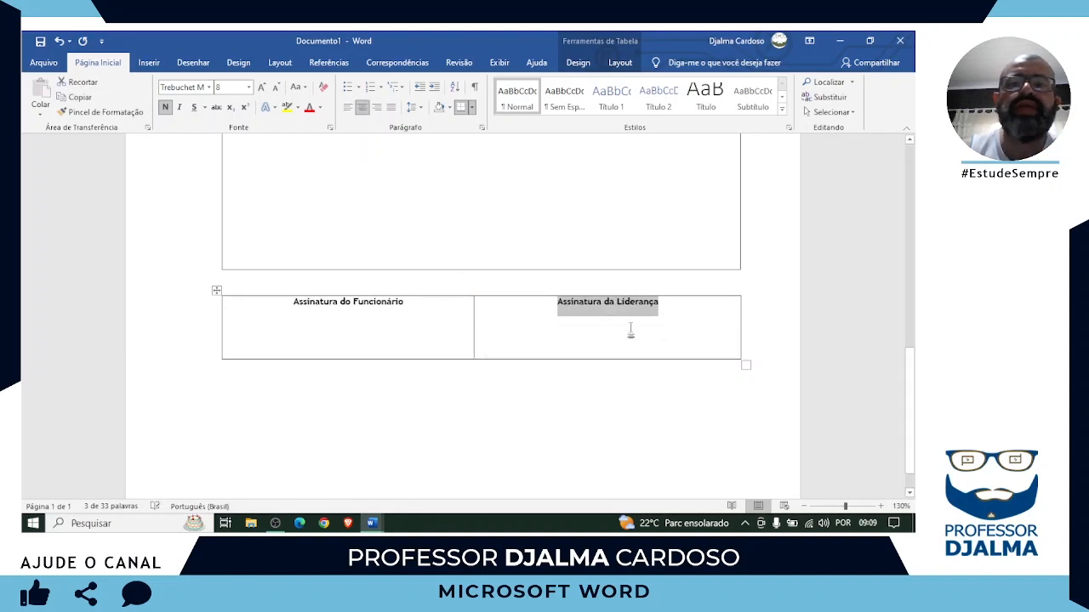
pyautogui.click(768, 299)
pyautogui.scroll(6, 768, 299)
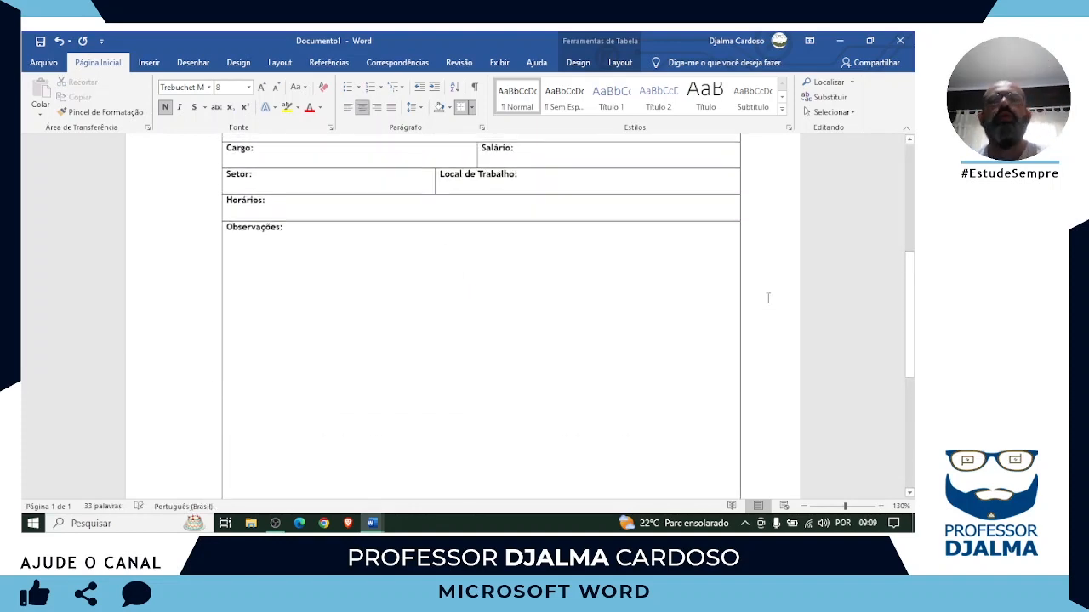
# Step: Insert the picture Logotipo PetShop from this device's Imagens folder into the form document
pyautogui.scroll(5, 768, 299)
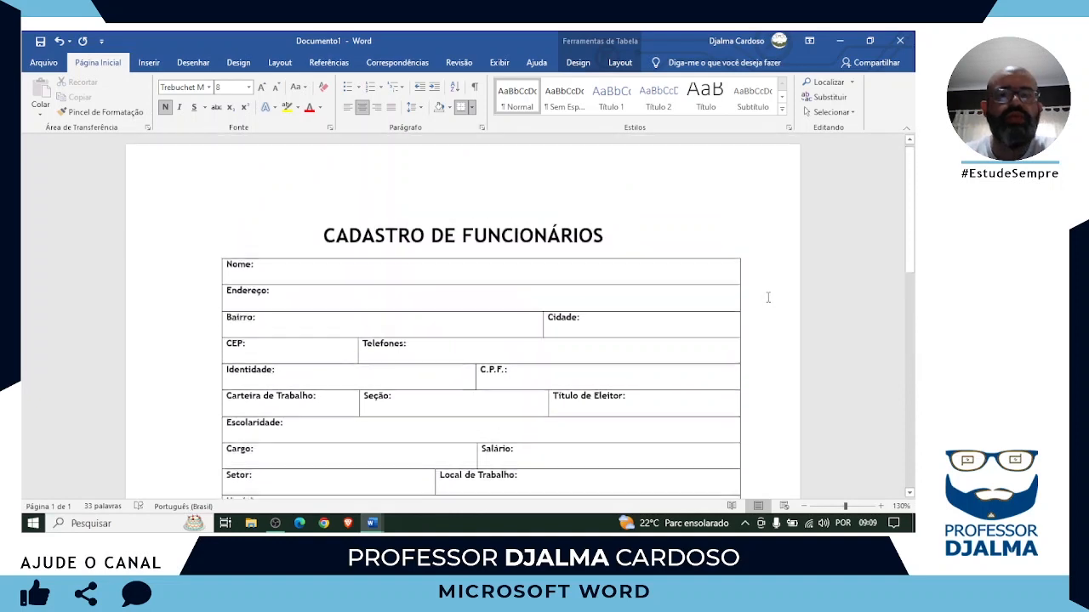
pyautogui.scroll(-5, 768, 297)
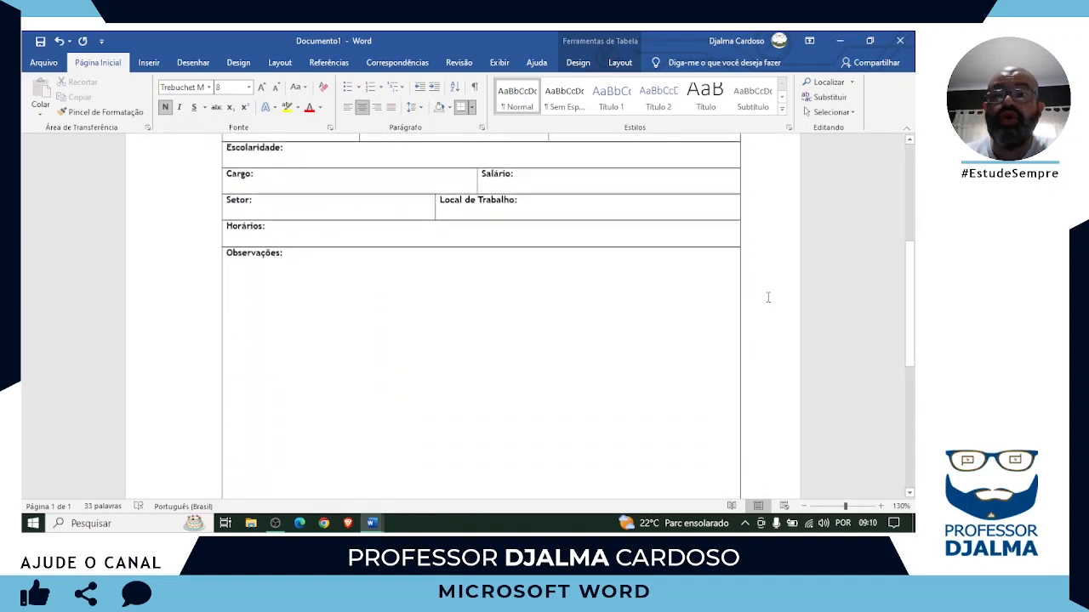
pyautogui.scroll(-6, 767, 297)
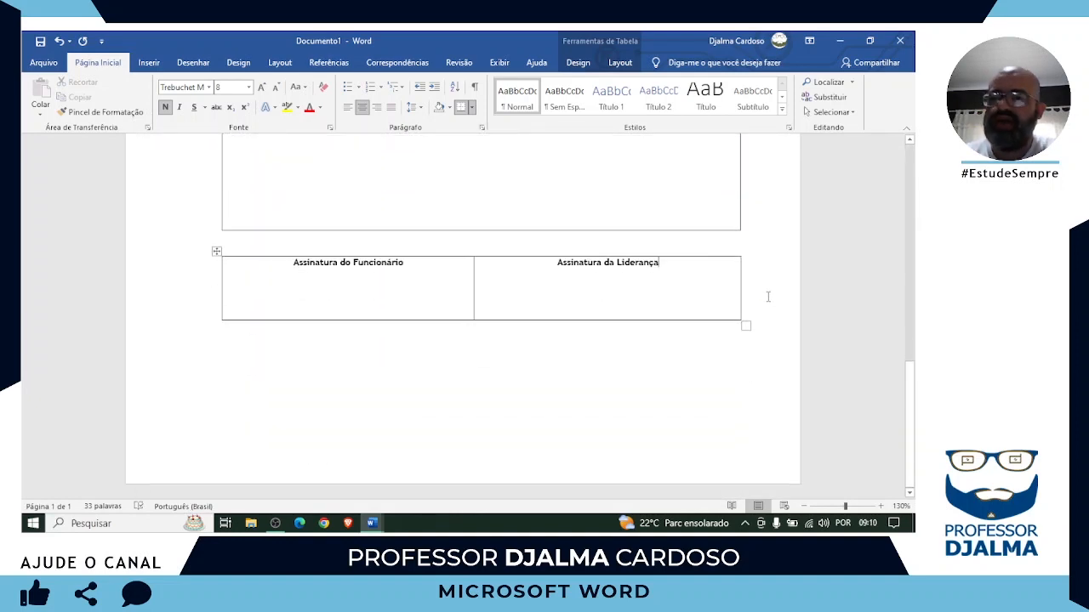
pyautogui.scroll(10, 767, 296)
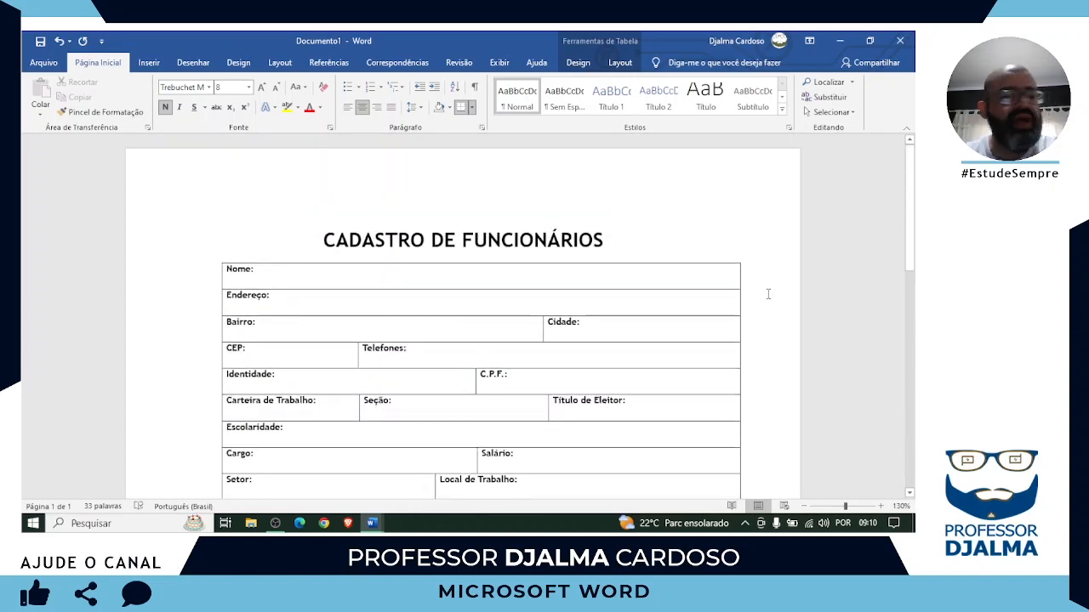
pyautogui.click(149, 62)
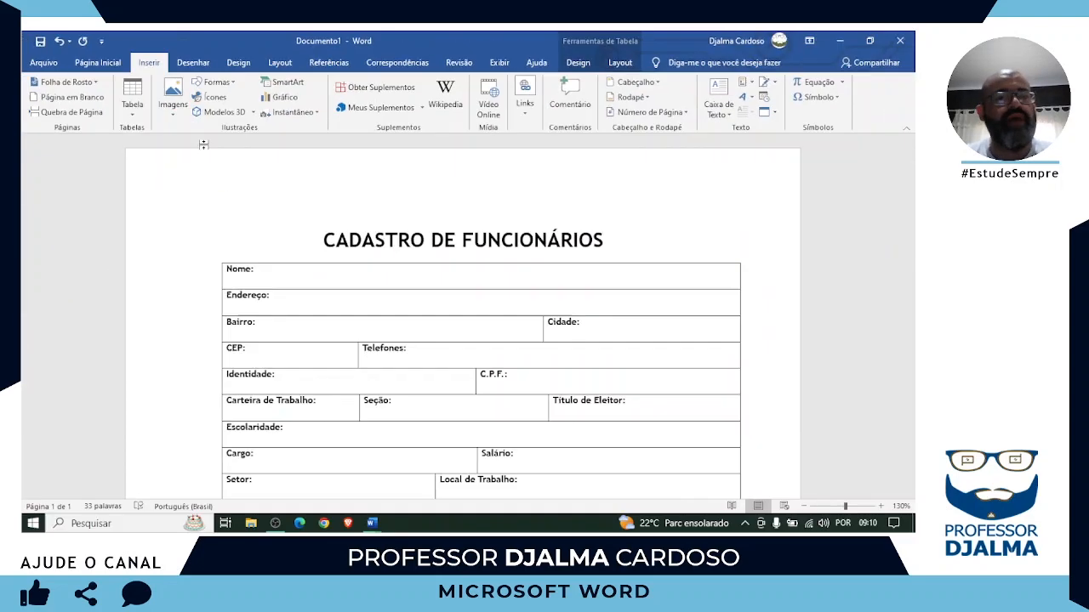
pyautogui.click(177, 115)
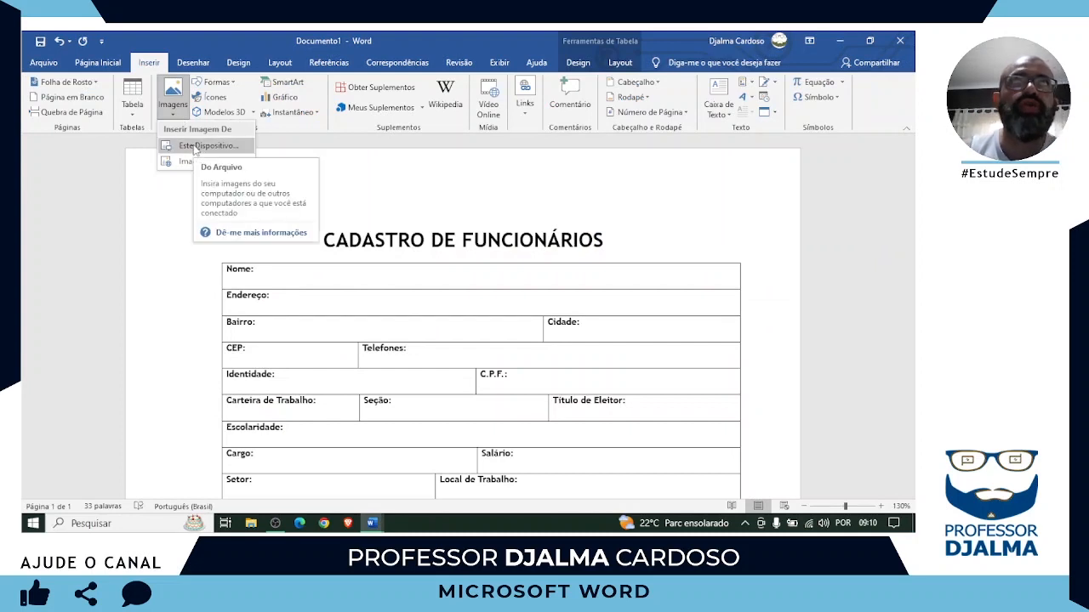
pyautogui.click(197, 147)
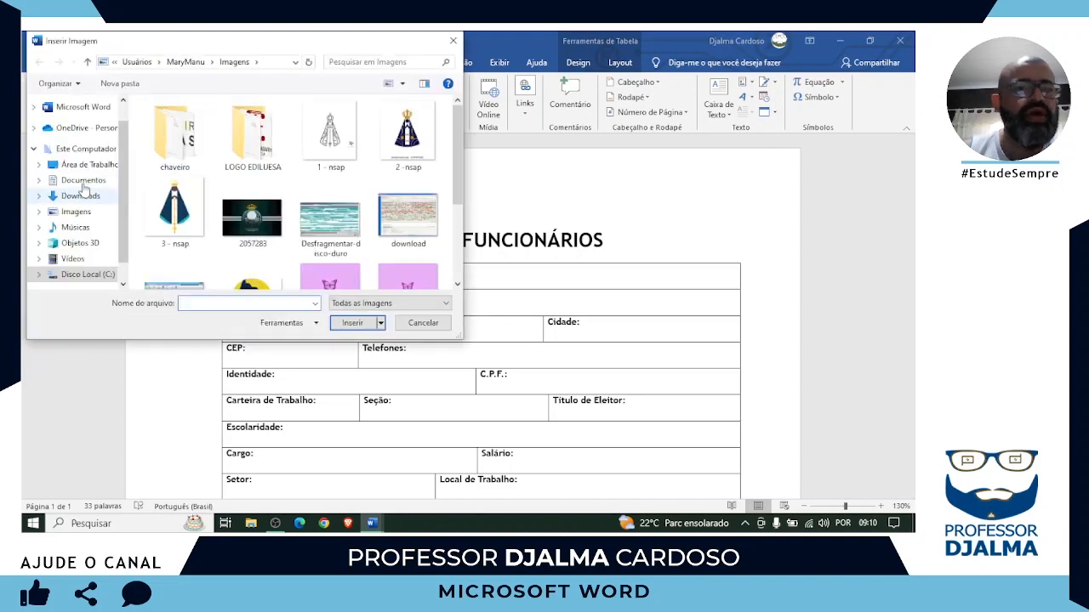
pyautogui.click(79, 213)
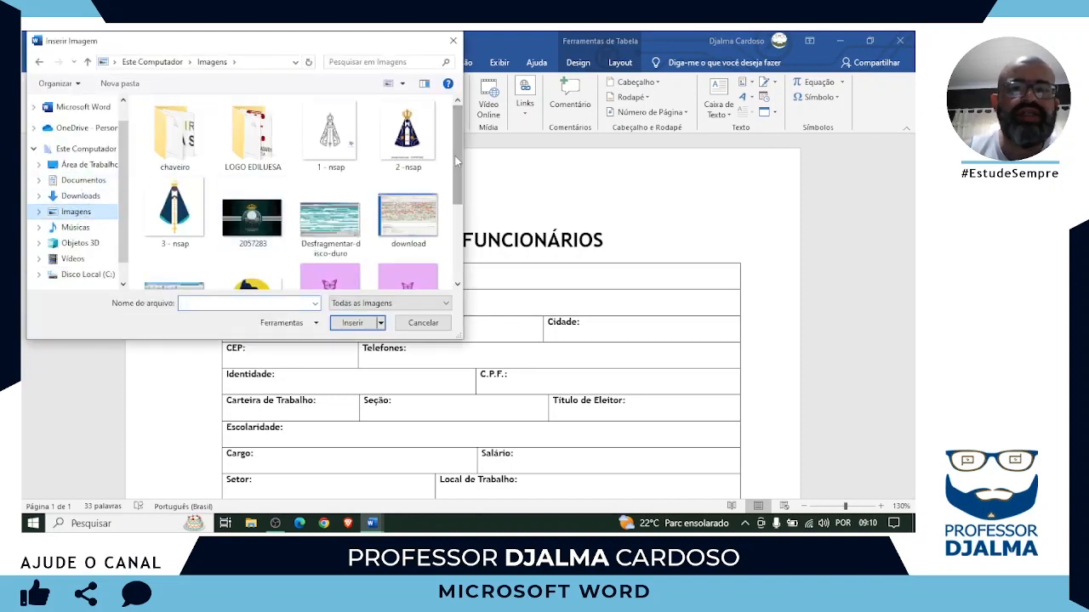
pyautogui.moveTo(455, 156); pyautogui.dragTo(459, 247)
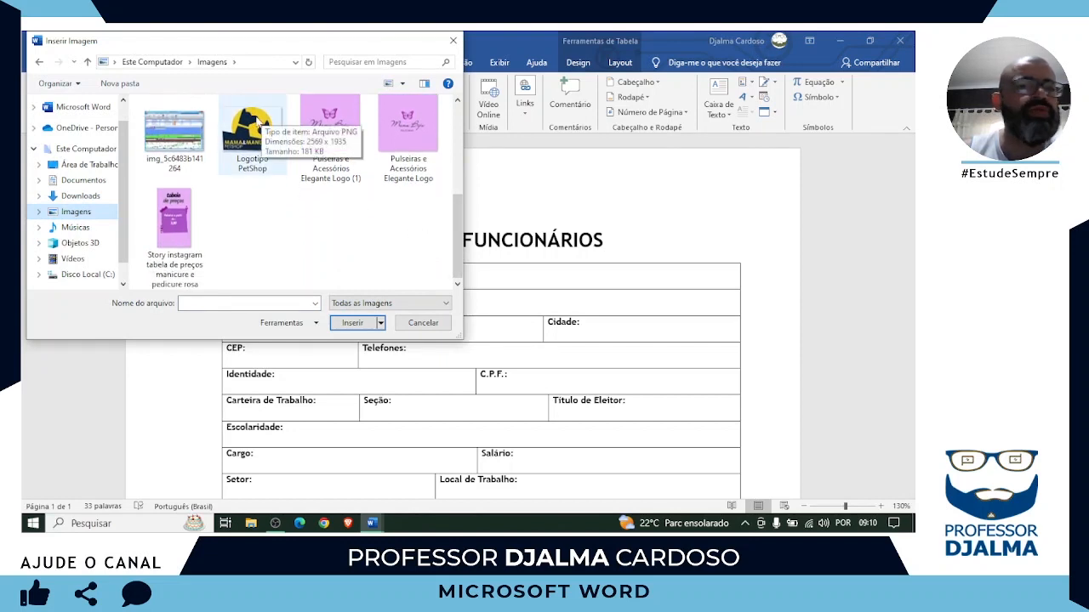
pyautogui.doubleClick(258, 123)
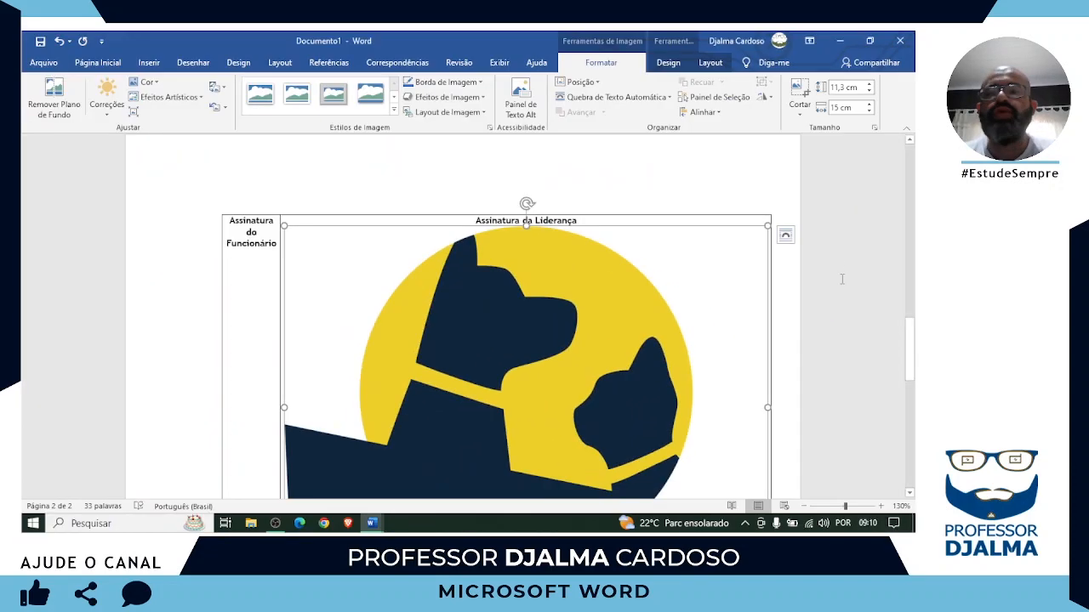
# Step: Give the inserted logo square text wrapping and shrink it to about 1.99 cm high by 2.64 cm wide
pyautogui.click(786, 238)
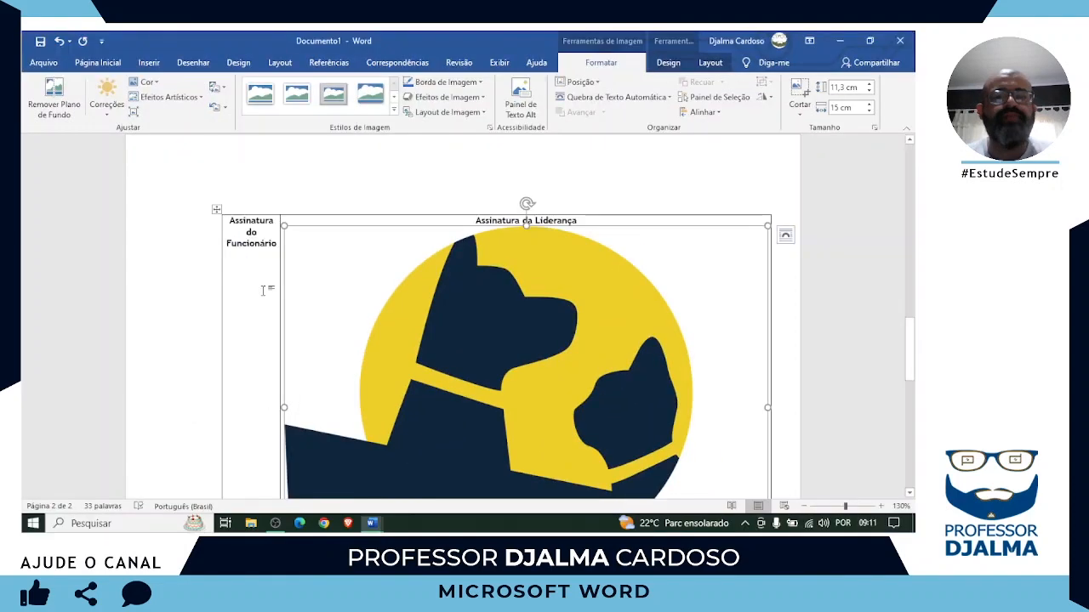
pyautogui.click(784, 237)
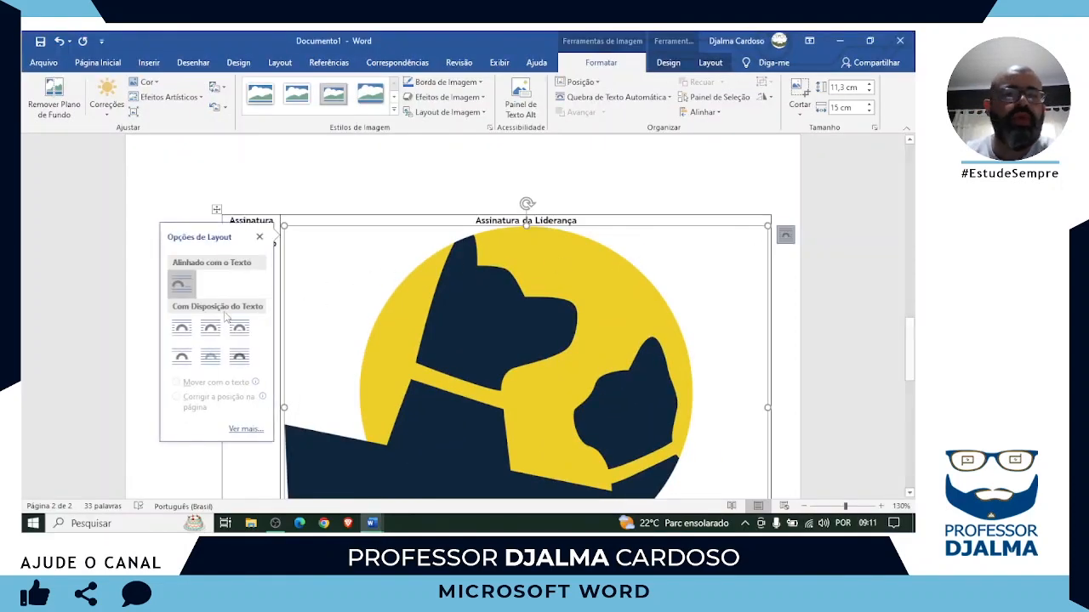
pyautogui.click(182, 329)
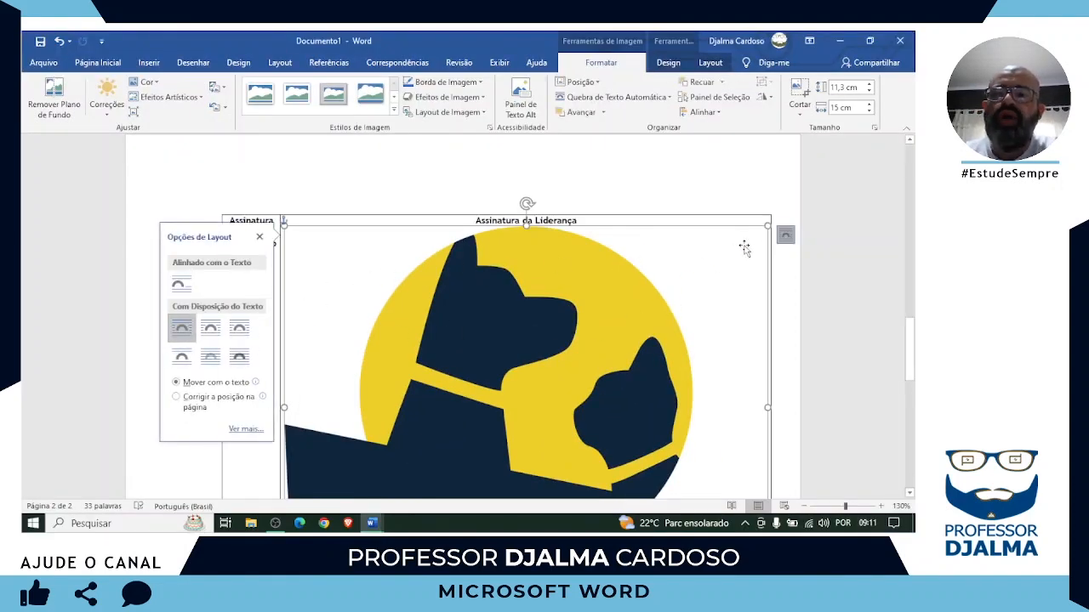
pyautogui.moveTo(768, 225); pyautogui.dragTo(467, 440)
pyautogui.scroll(-5, 520, 358)
pyautogui.scroll(5, 638, 308)
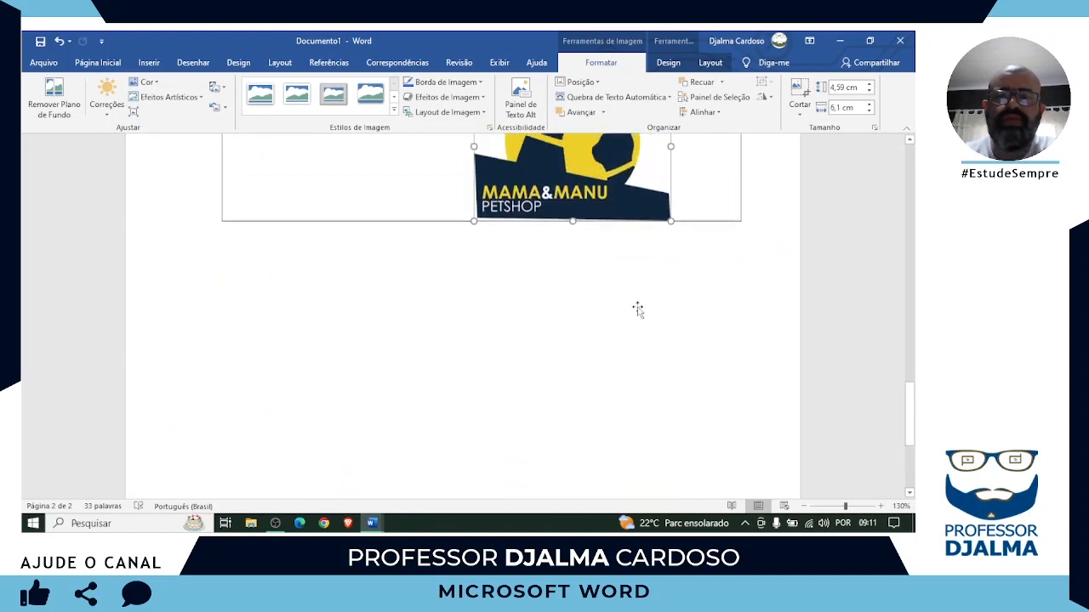
pyautogui.moveTo(660, 304); pyautogui.dragTo(473, 228)
# Step: Move the logo to the title line on the first page, centered horizontally between the page margins
pyautogui.scroll(5, 515, 409)
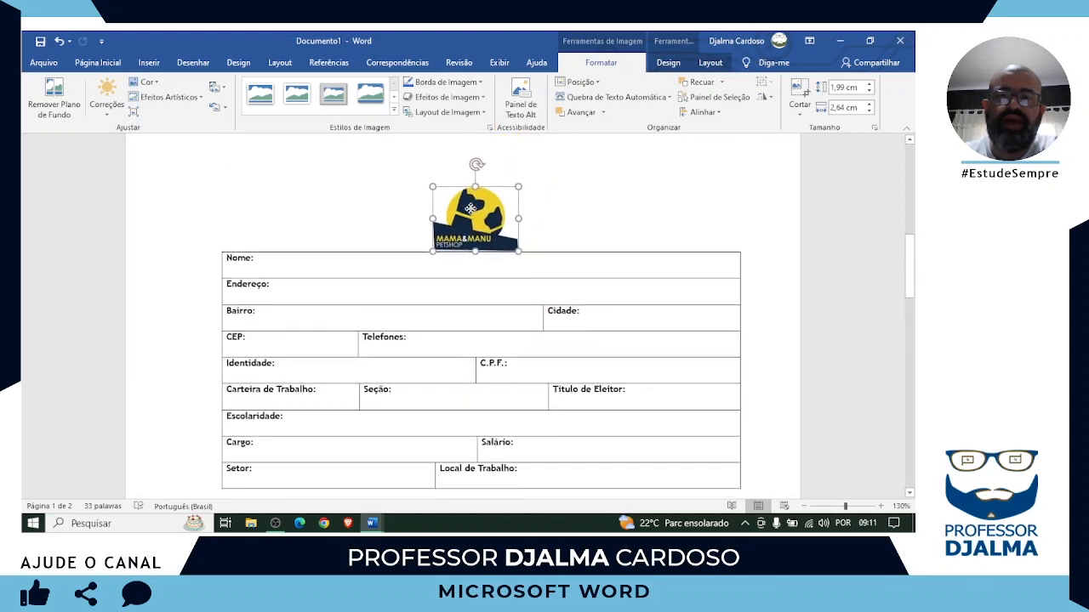
pyautogui.scroll(3, 917, 252)
pyautogui.scroll(2, 901, 246)
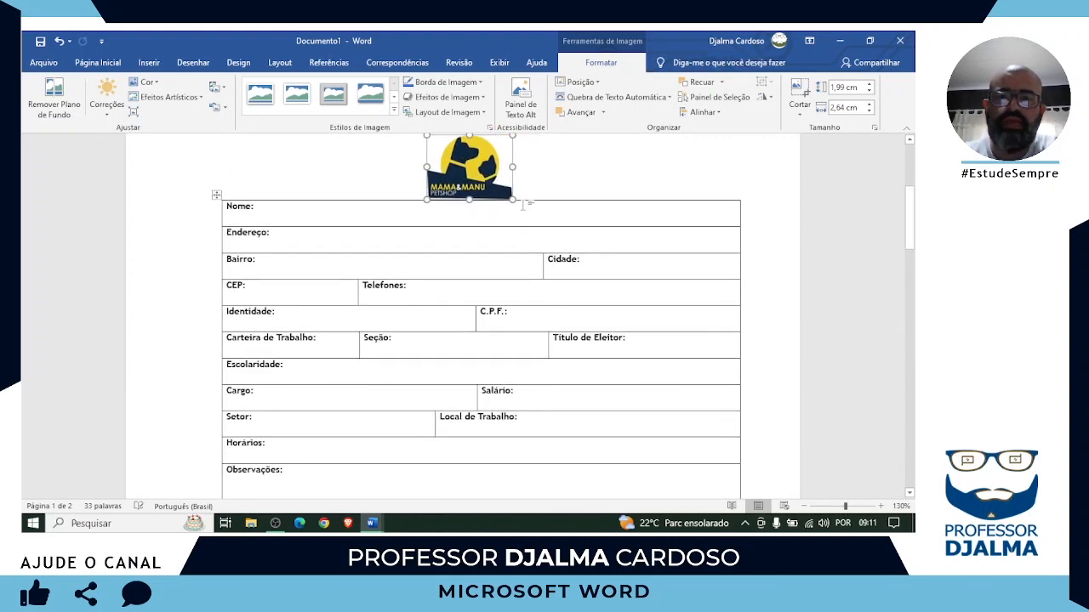
pyautogui.scroll(3, 481, 368)
pyautogui.moveTo(481, 369); pyautogui.dragTo(469, 223)
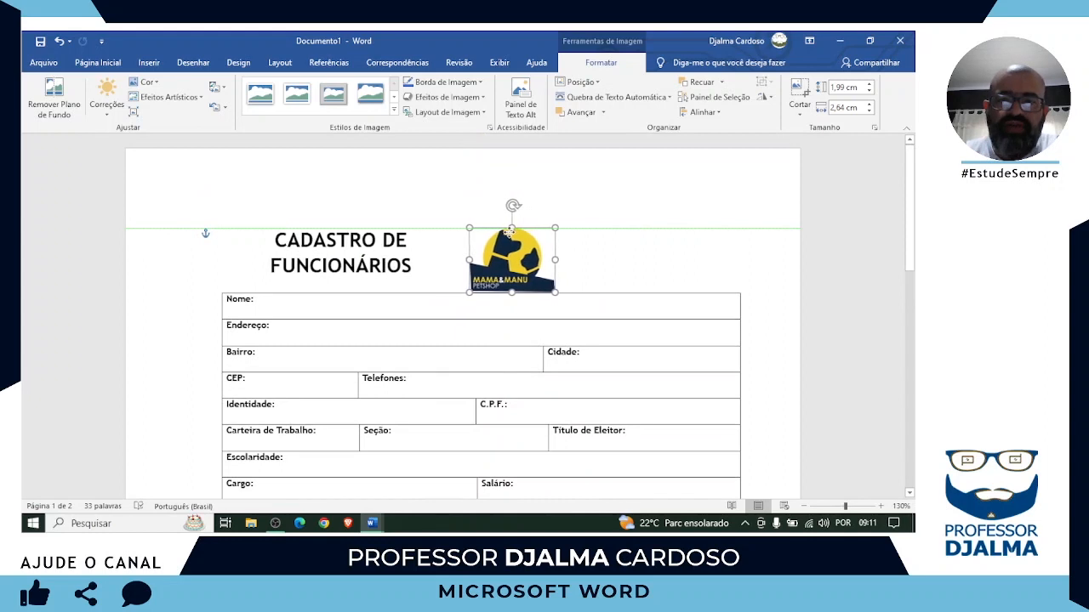
pyautogui.moveTo(509, 231); pyautogui.dragTo(455, 246)
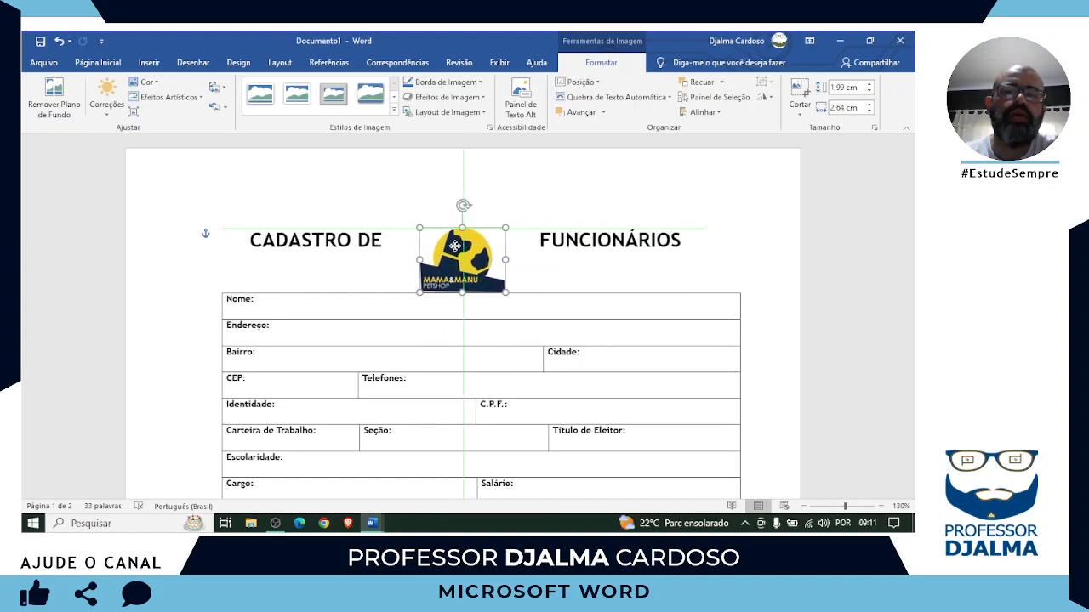
pyautogui.moveTo(439, 301); pyautogui.dragTo(439, 301)
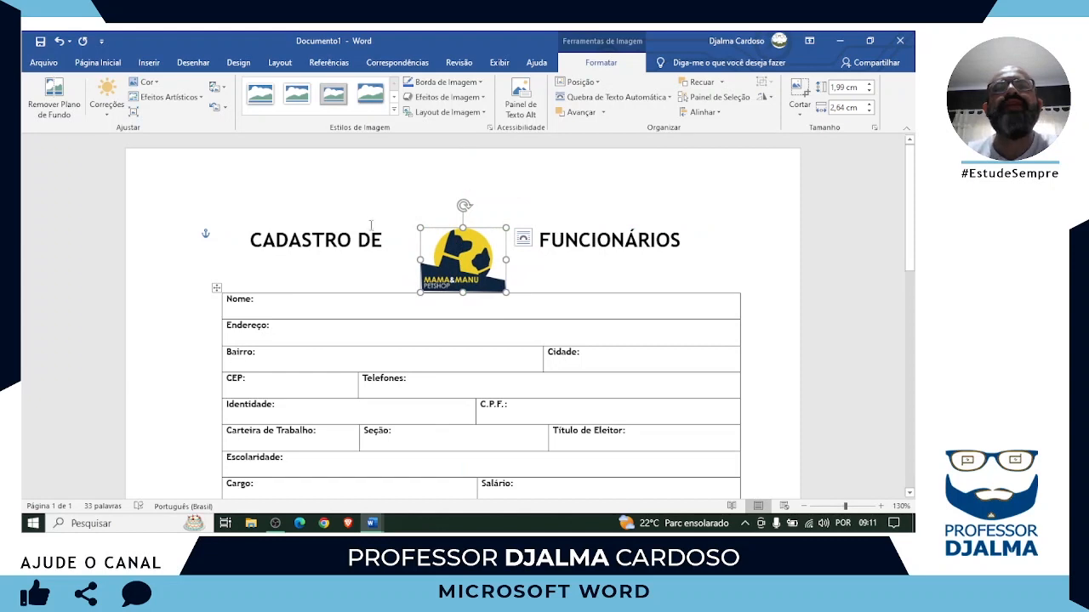
# Step: Insert two blank lines before the title CADASTRO DE FUNCIONÁRIOS, and place the logo above it at a slightly smaller size
pyautogui.click(250, 240)
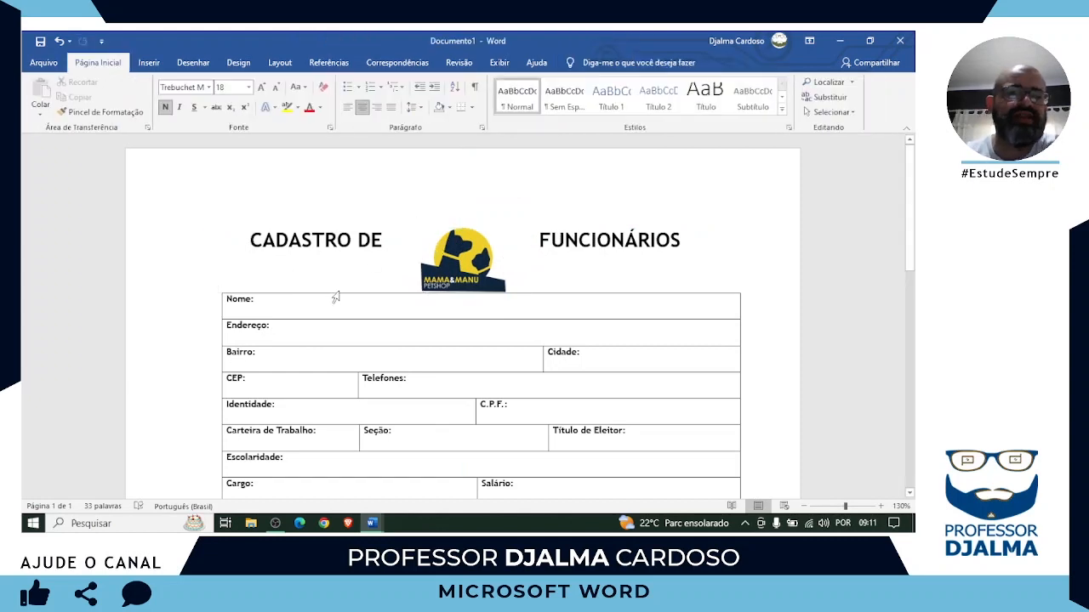
pyautogui.press('Return')
pyautogui.press('Return')
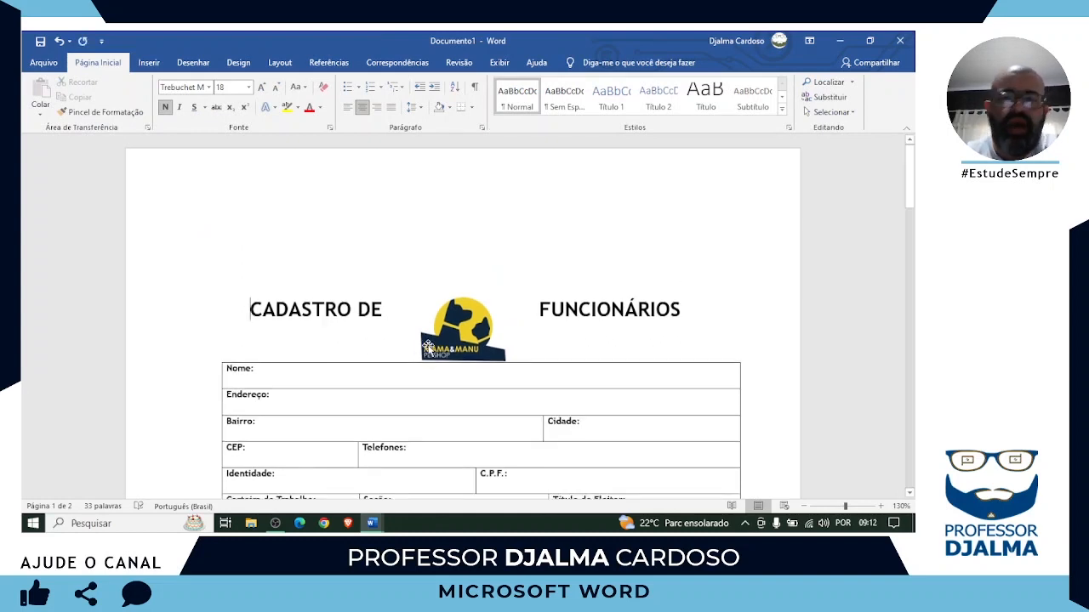
pyautogui.moveTo(474, 338); pyautogui.dragTo(468, 256)
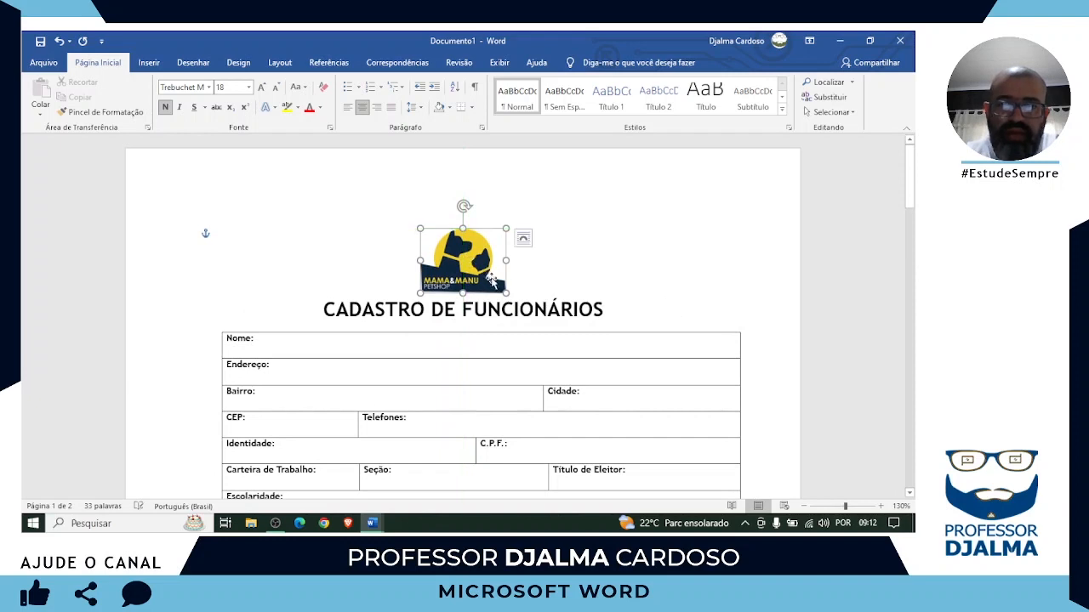
pyautogui.moveTo(506, 293); pyautogui.dragTo(491, 281)
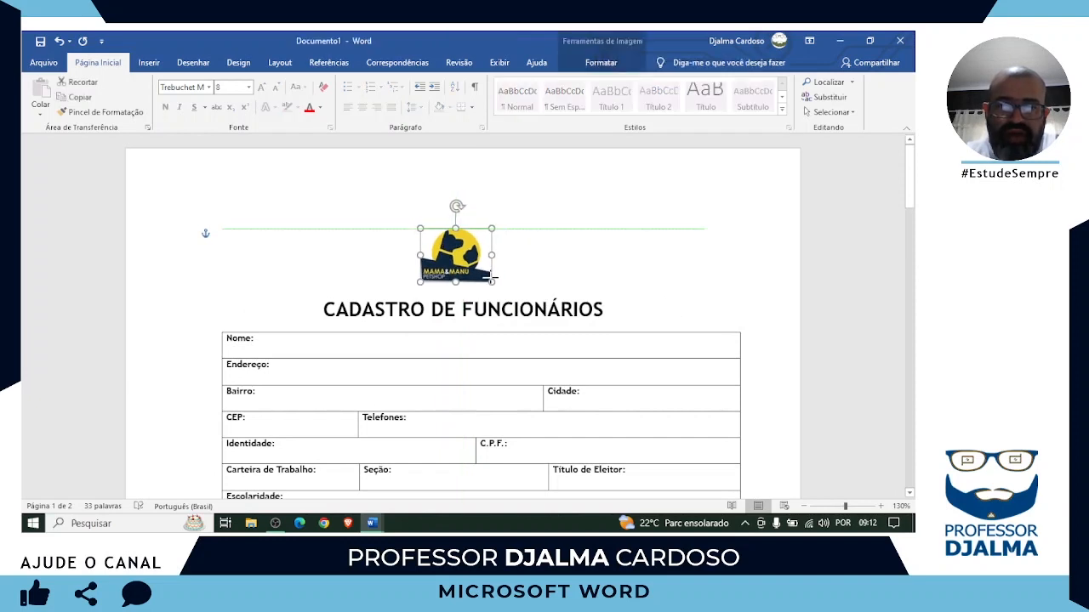
pyautogui.click(548, 273)
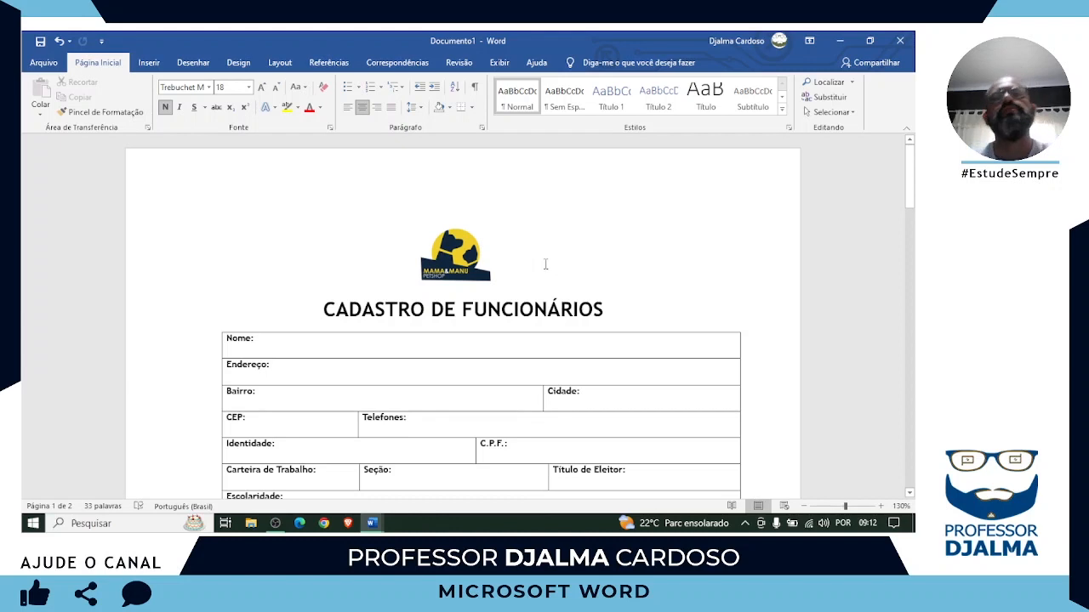
# Step: Review the form down to the blank second page, checking the space below the signature table
pyautogui.scroll(-3, 545, 265)
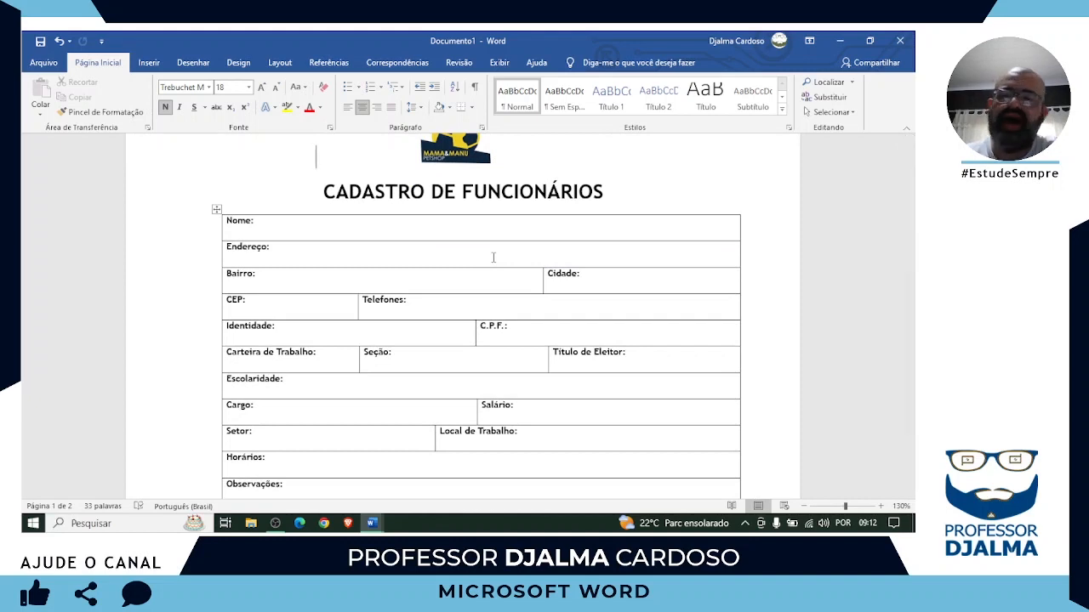
pyautogui.scroll(-10, 493, 257)
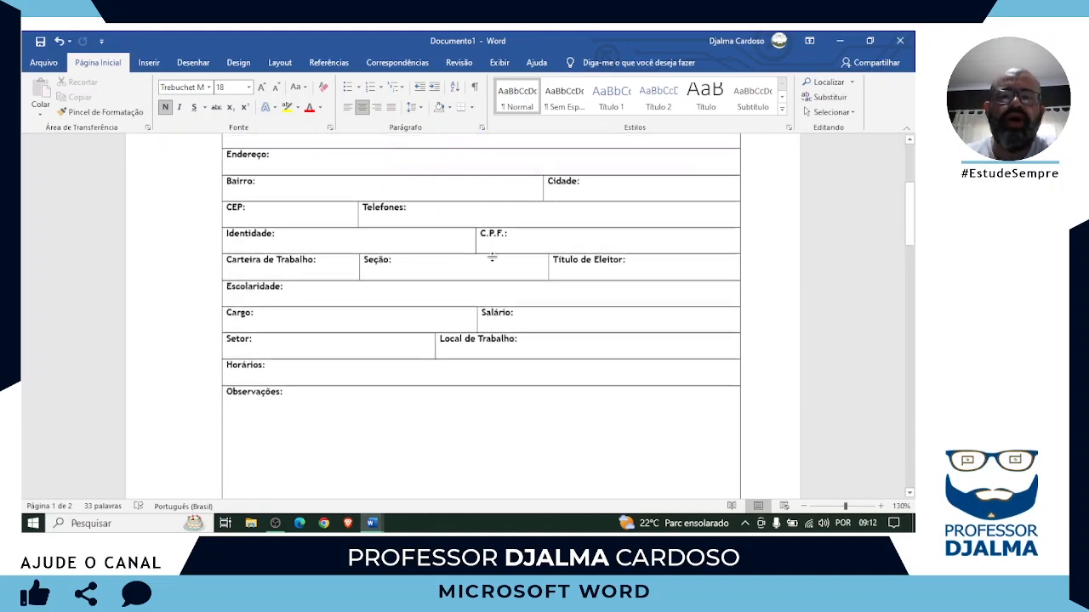
pyautogui.scroll(-5, 490, 258)
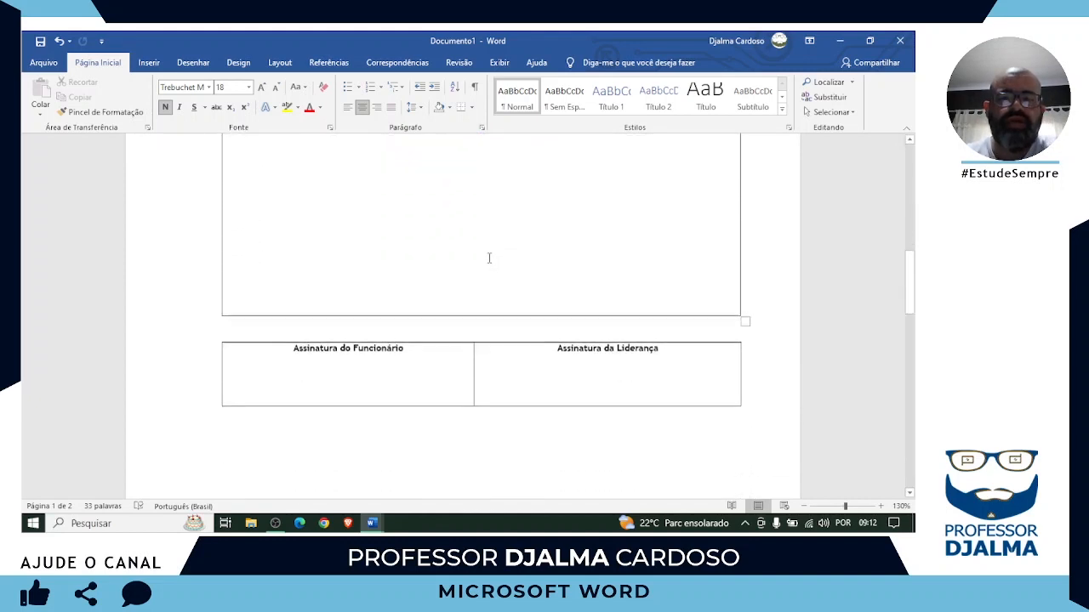
pyautogui.scroll(-1, 385, 290)
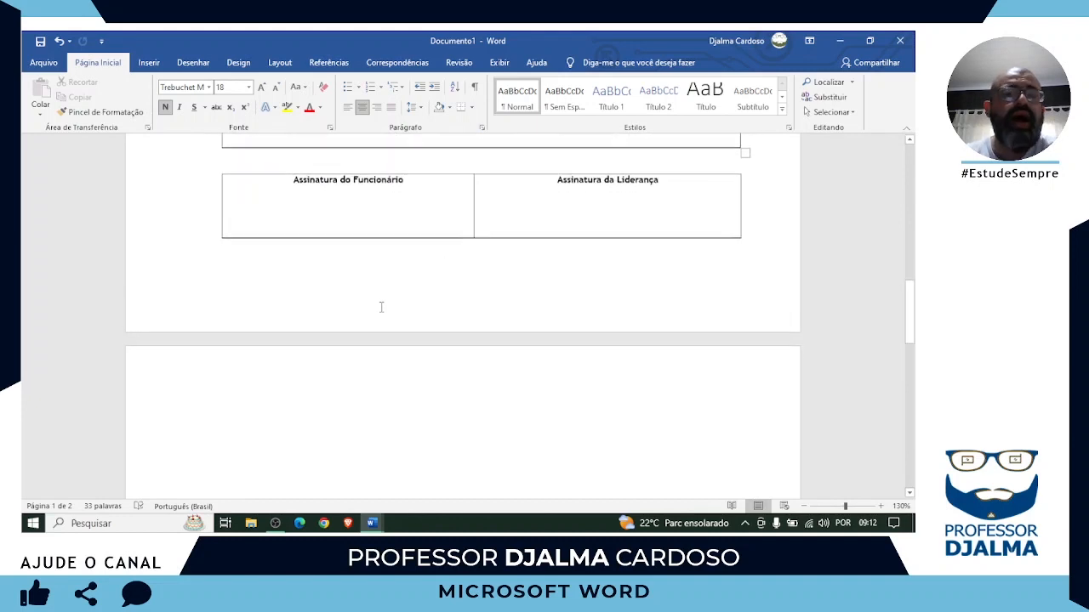
pyautogui.click(284, 370)
pyautogui.click(260, 253)
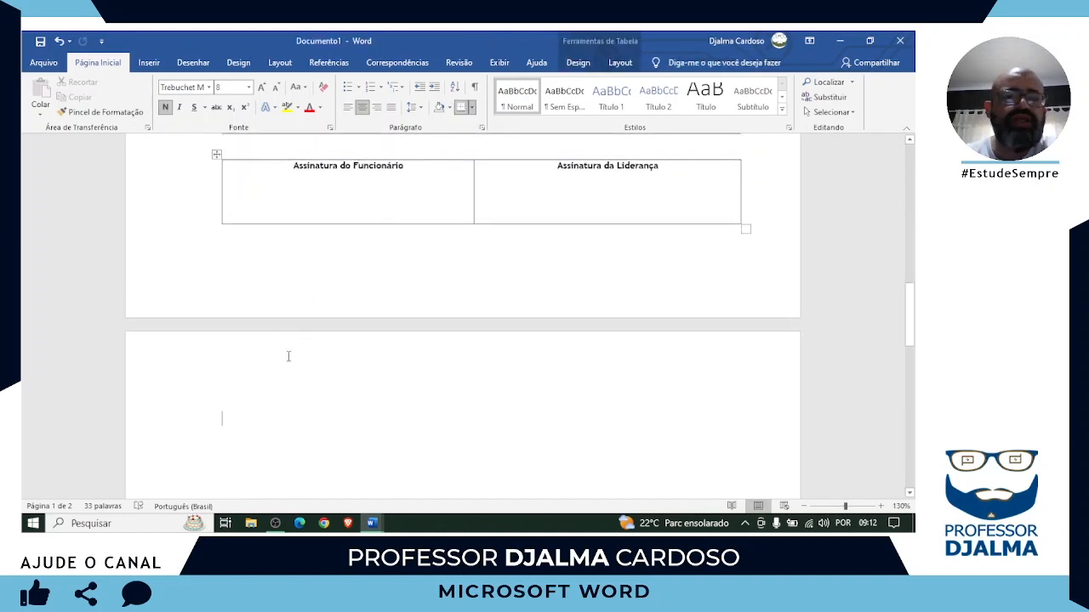
pyautogui.click(287, 354)
pyautogui.click(301, 253)
pyautogui.click(286, 394)
pyautogui.click(303, 292)
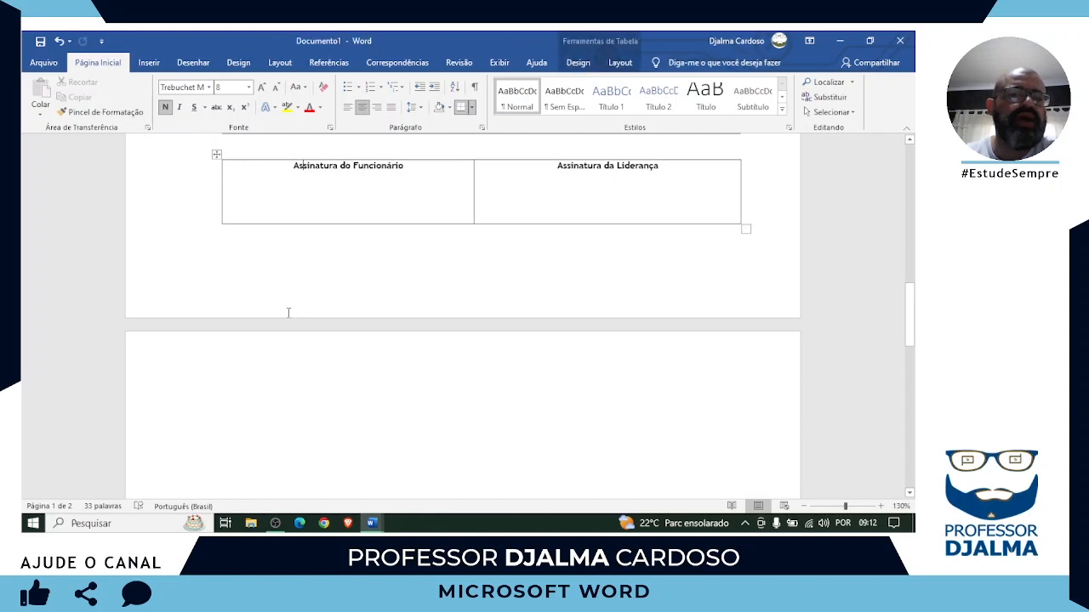
# Step: Move the signature table slightly closer to the main table and delete the empty paragraph content below it to remove the blank second page
pyautogui.scroll(3, 293, 310)
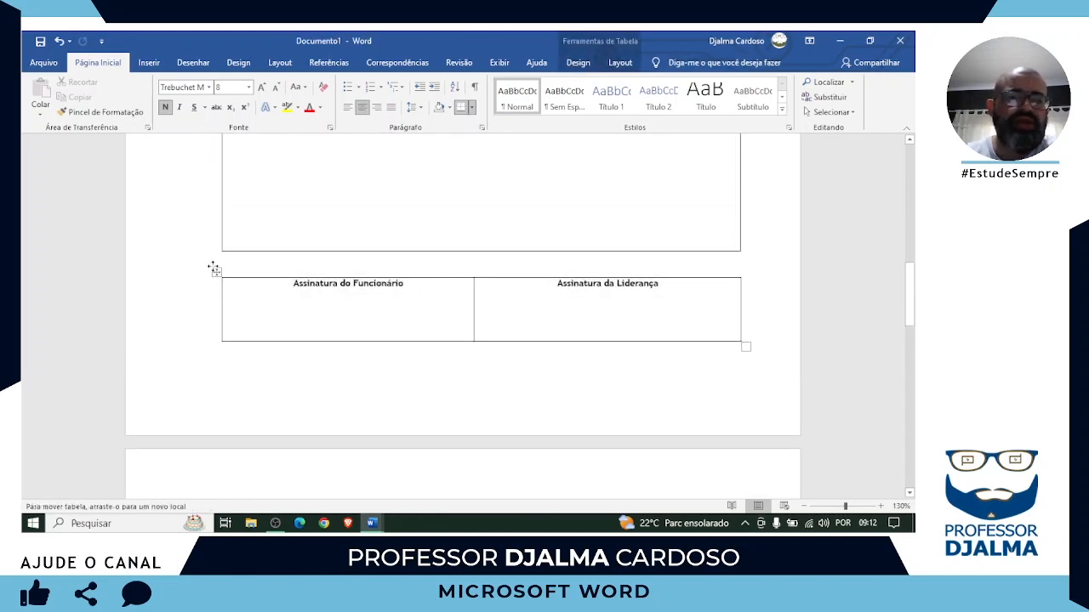
pyautogui.moveTo(210, 250)
pyautogui.mouseDown()
pyautogui.moveTo(211, 238)
pyautogui.moveTo(215, 258)
pyautogui.mouseUp()
pyautogui.click(249, 351)
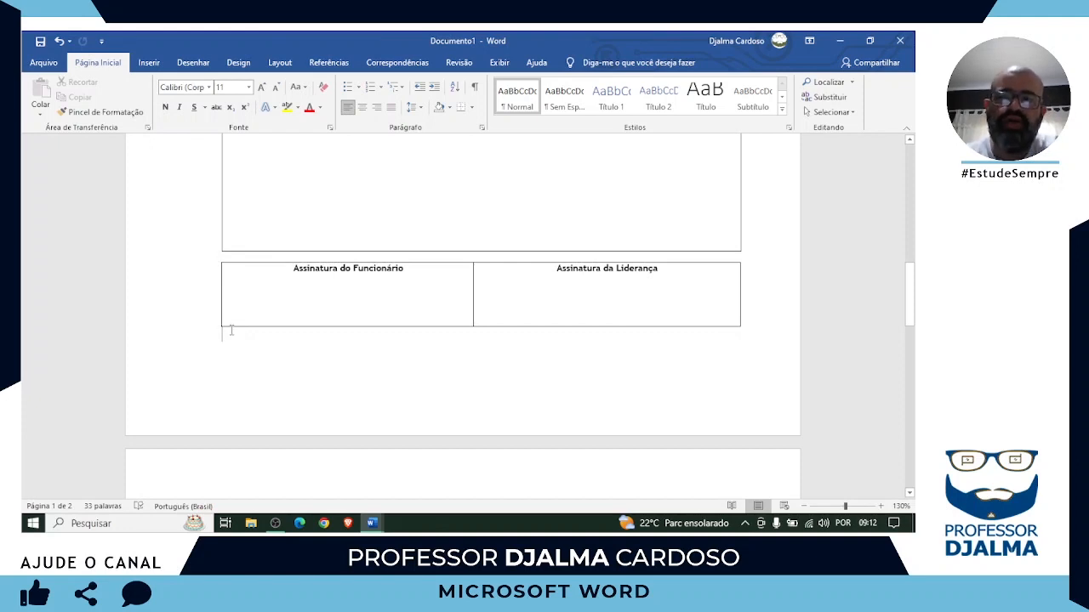
pyautogui.press('Delete')
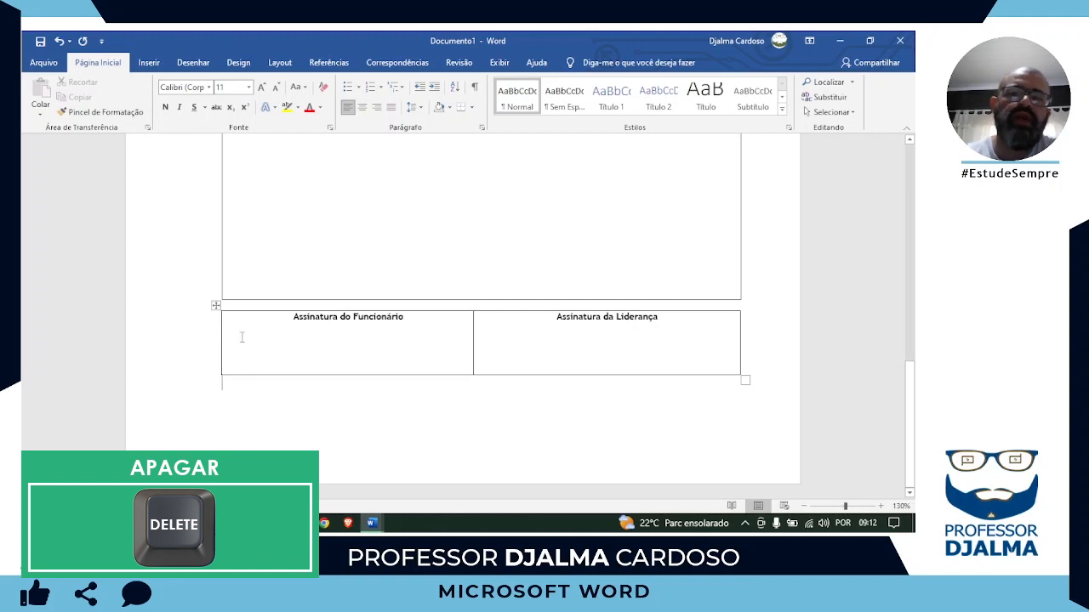
pyautogui.scroll(8, 308, 330)
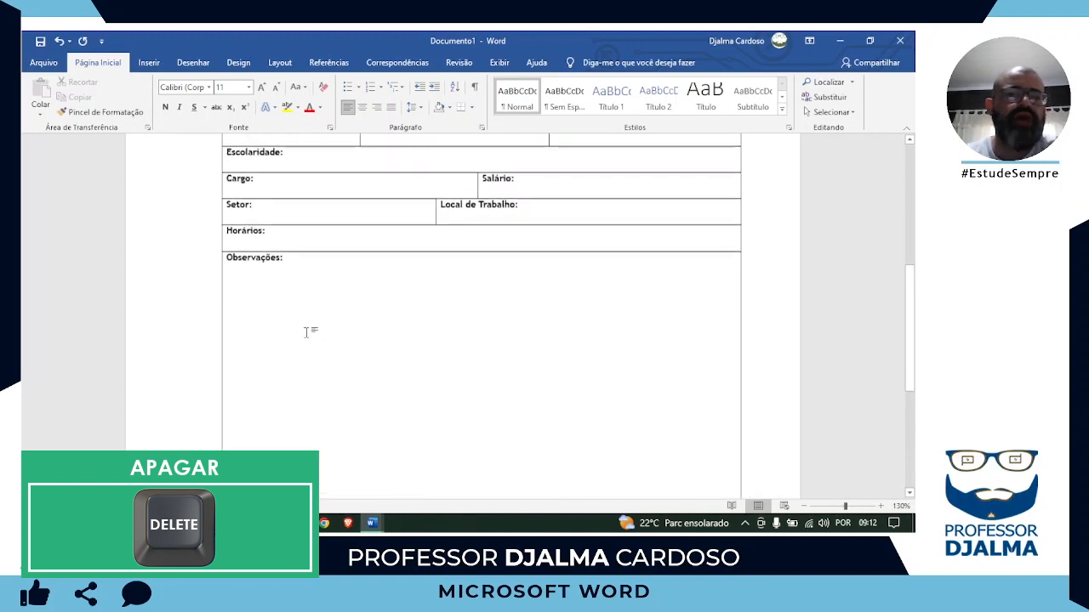
pyautogui.scroll(6, 308, 332)
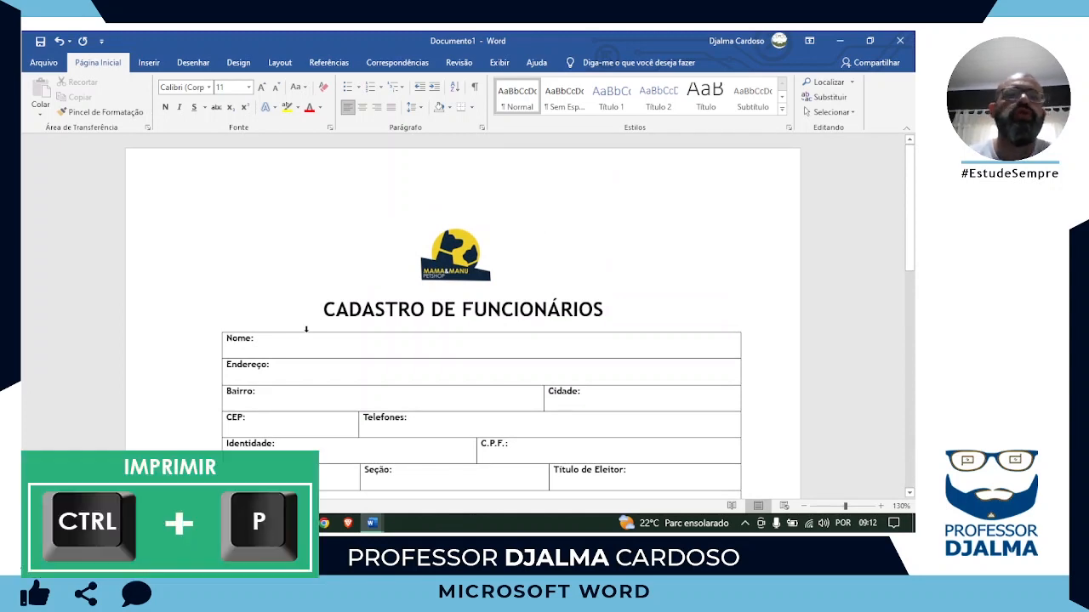
# Step: Examine the form's print preview, the number of copies and the selected printer, and return to the document without printing
pyautogui.hotkey('ctrl', 'p')
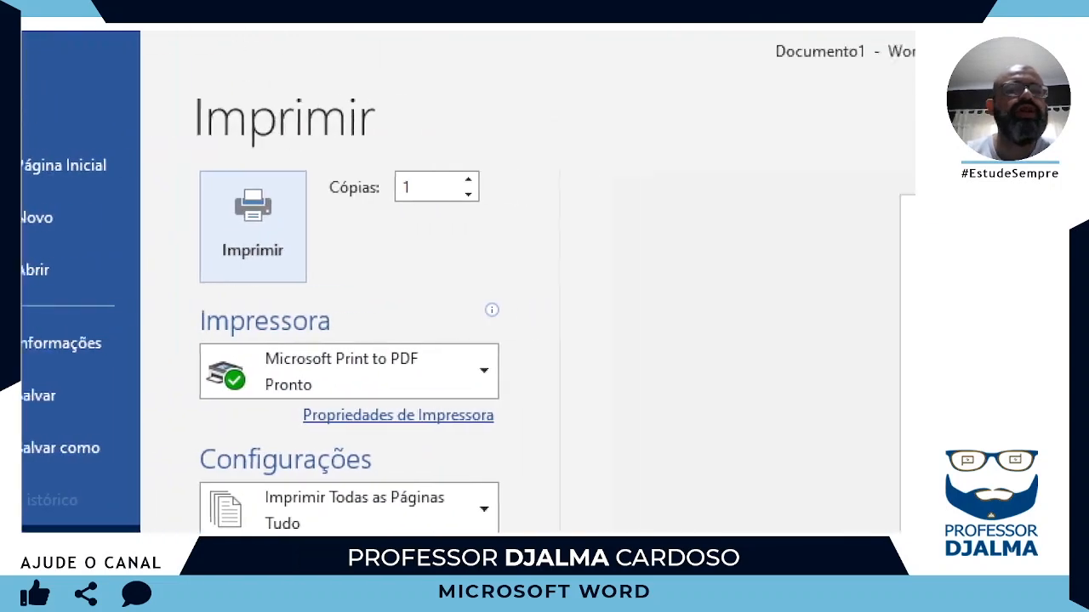
pyautogui.moveTo(272, 154)
pyautogui.mouseDown()
pyautogui.moveTo(315, 189)
pyautogui.moveTo(437, 226)
pyautogui.mouseUp()
pyautogui.moveTo(371, 170); pyautogui.dragTo(439, 126)
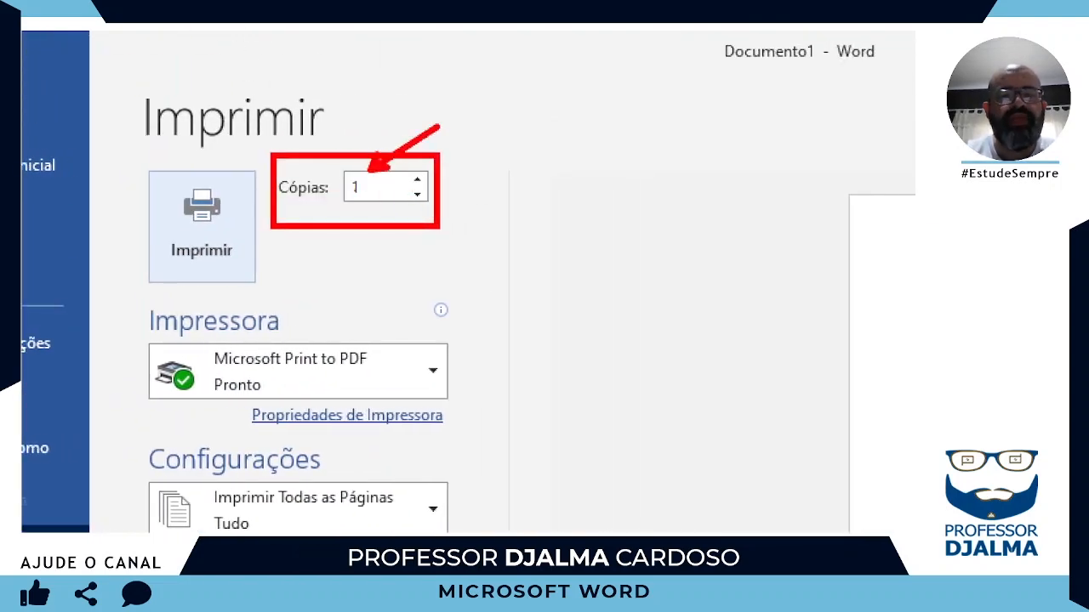
pyautogui.moveTo(141, 341)
pyautogui.mouseDown()
pyautogui.moveTo(269, 399)
pyautogui.moveTo(467, 414)
pyautogui.mouseUp()
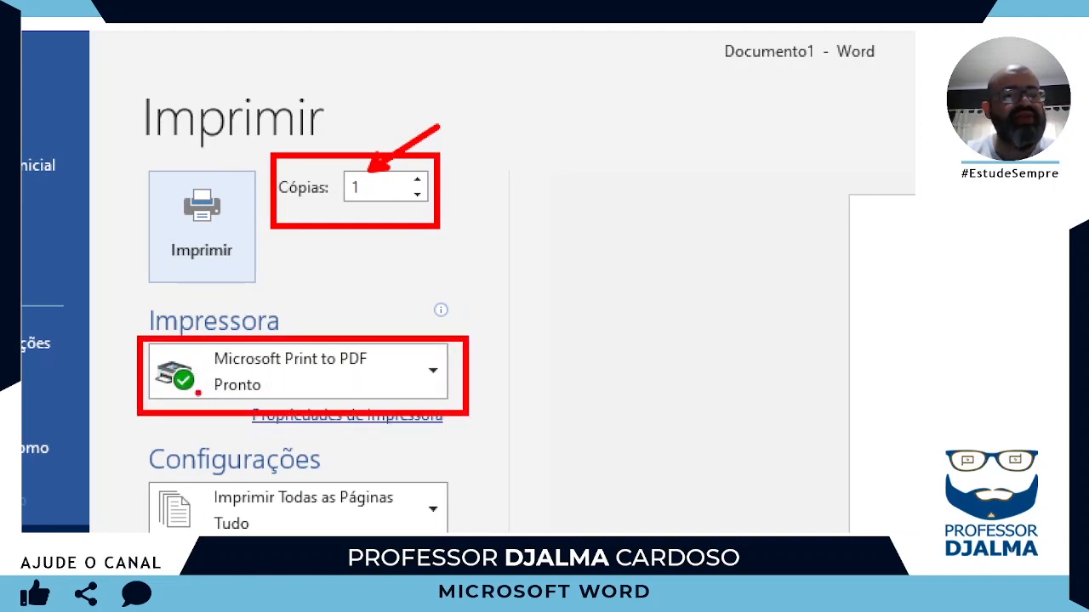
pyautogui.moveTo(198, 393); pyautogui.dragTo(260, 469)
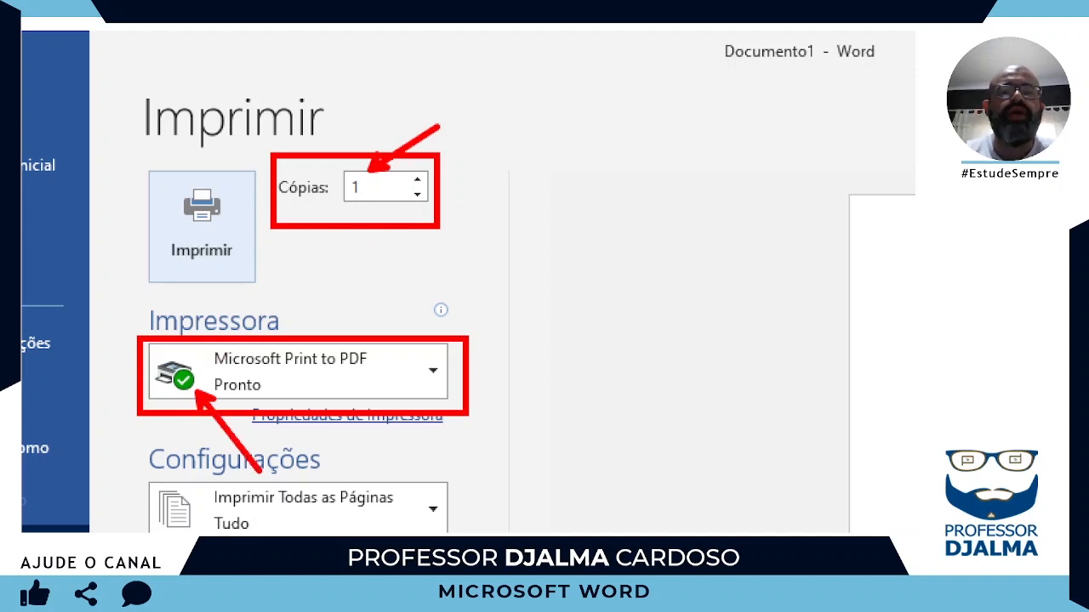
pyautogui.moveTo(143, 161); pyautogui.dragTo(253, 287)
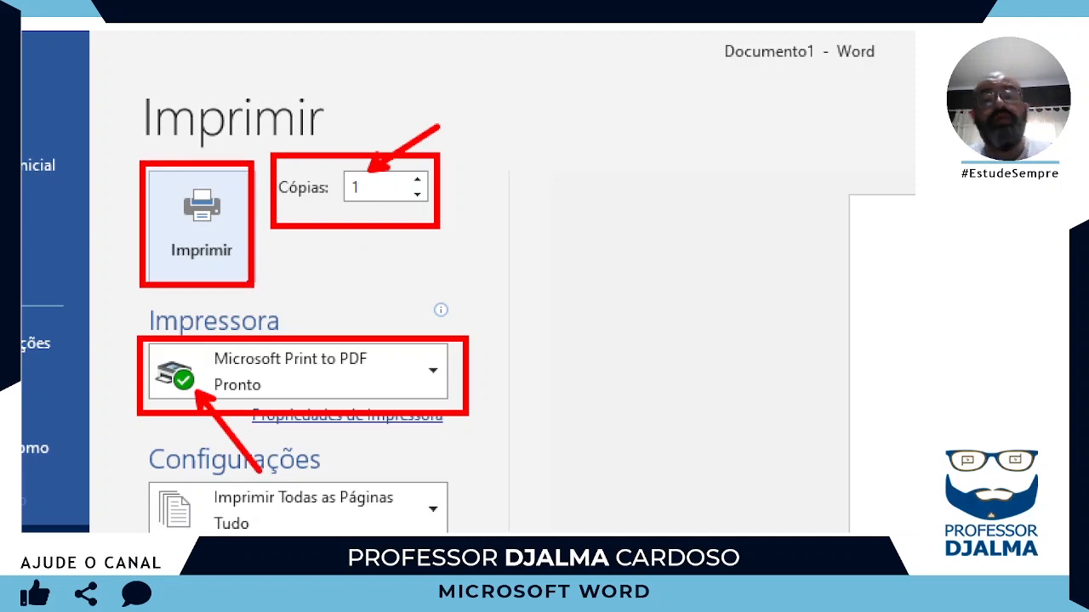
pyautogui.press('Escape')
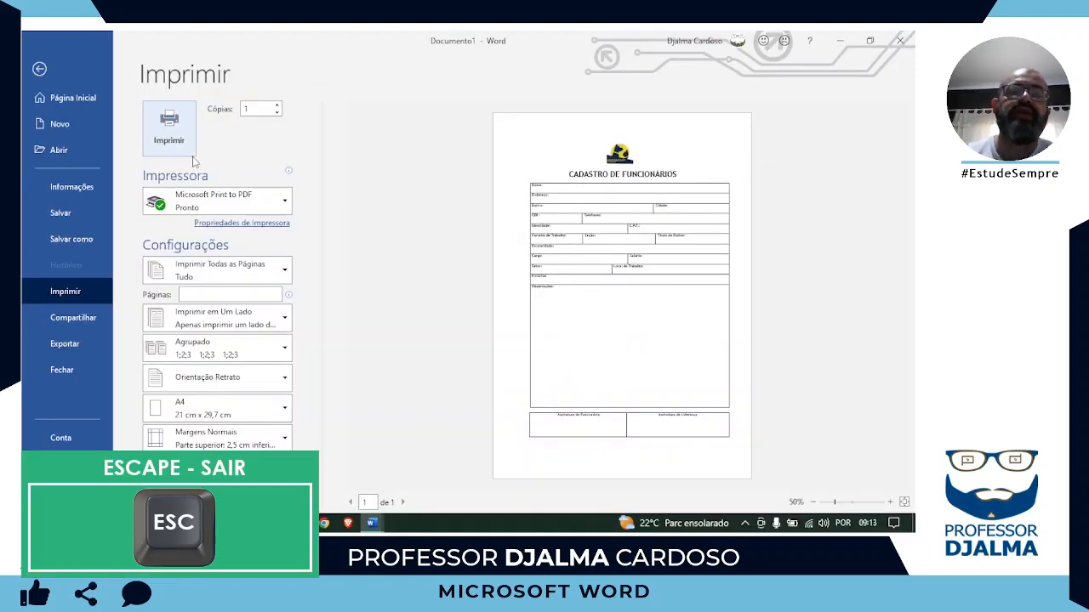
pyautogui.scroll(10, 188, 161)
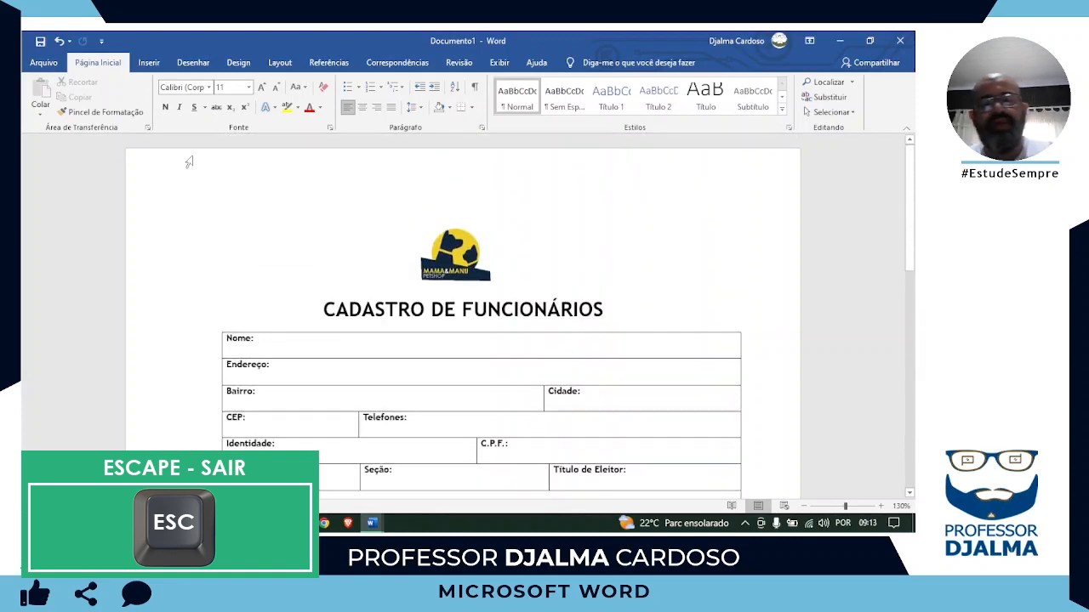
# Step: Save the form in the Documentos folder as a Word document named CADASTRO DE FUNCIONÁRIOS
pyautogui.press('F12')
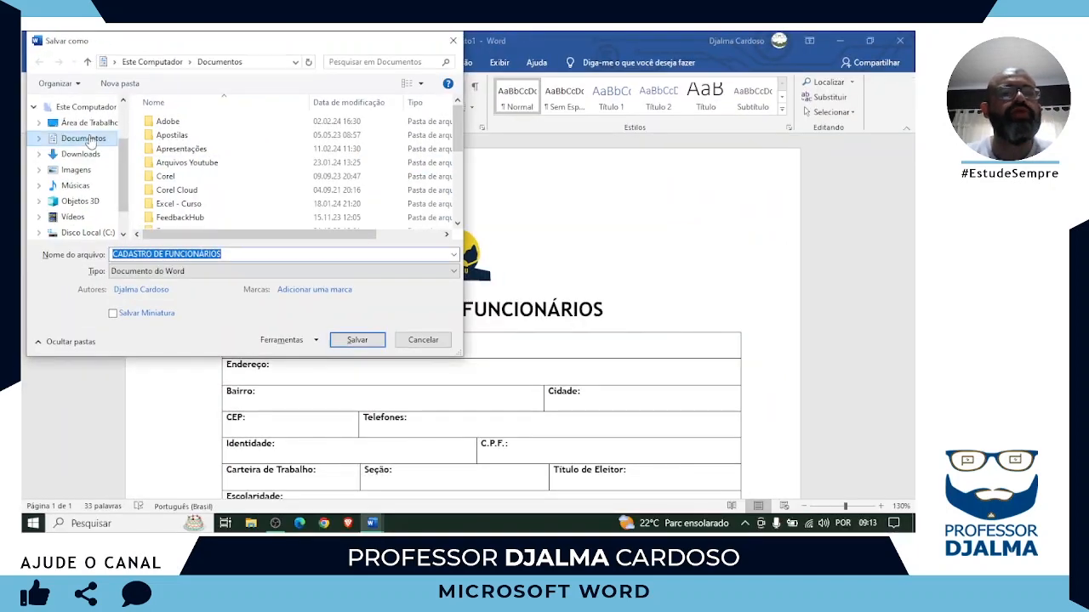
pyautogui.click(256, 377)
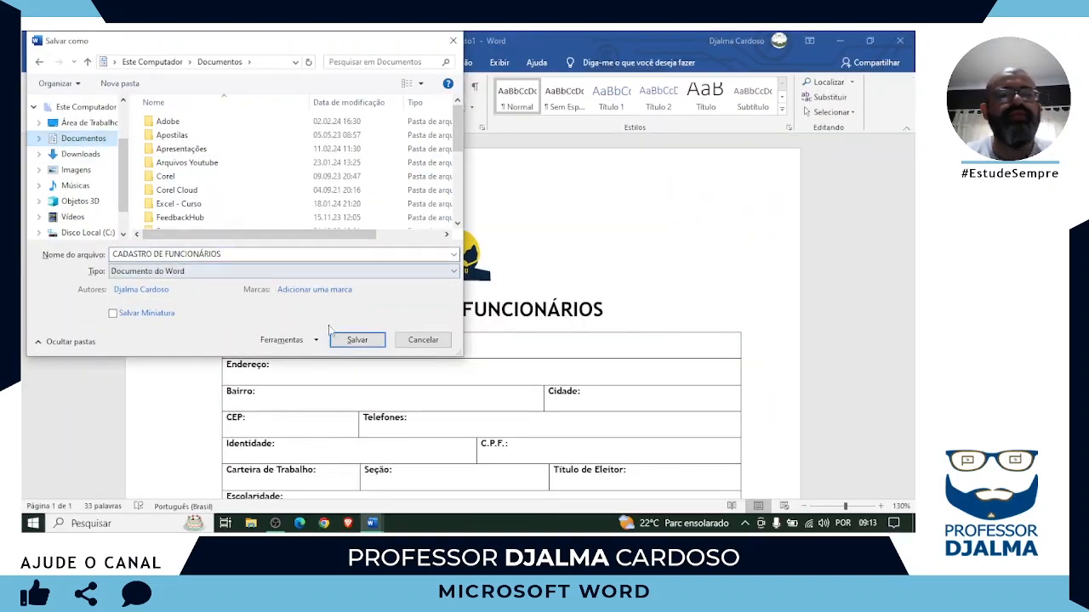
pyautogui.click(351, 342)
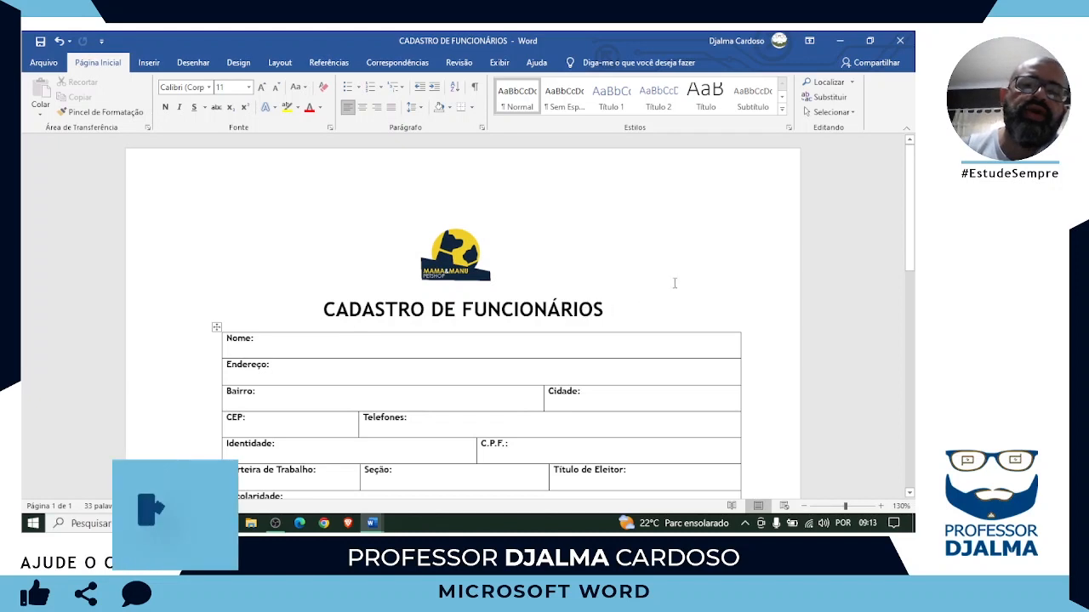
# Step: Review the form from the logo and title down to the signature table, and check the Nome and CEP cells
pyautogui.scroll(-3, 674, 281)
pyautogui.scroll(-7, 674, 281)
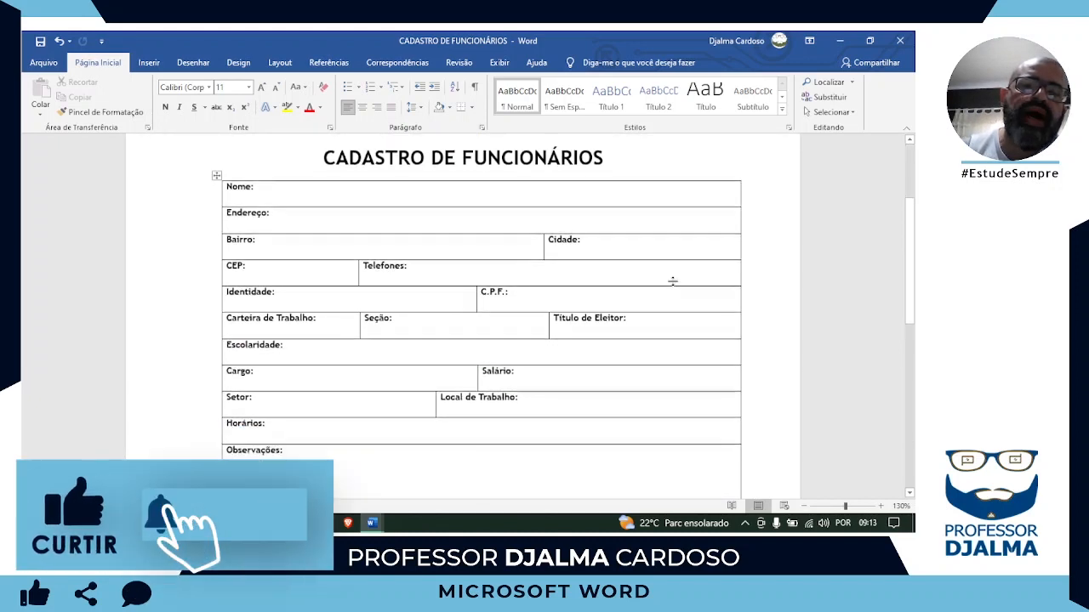
pyautogui.scroll(-8, 674, 281)
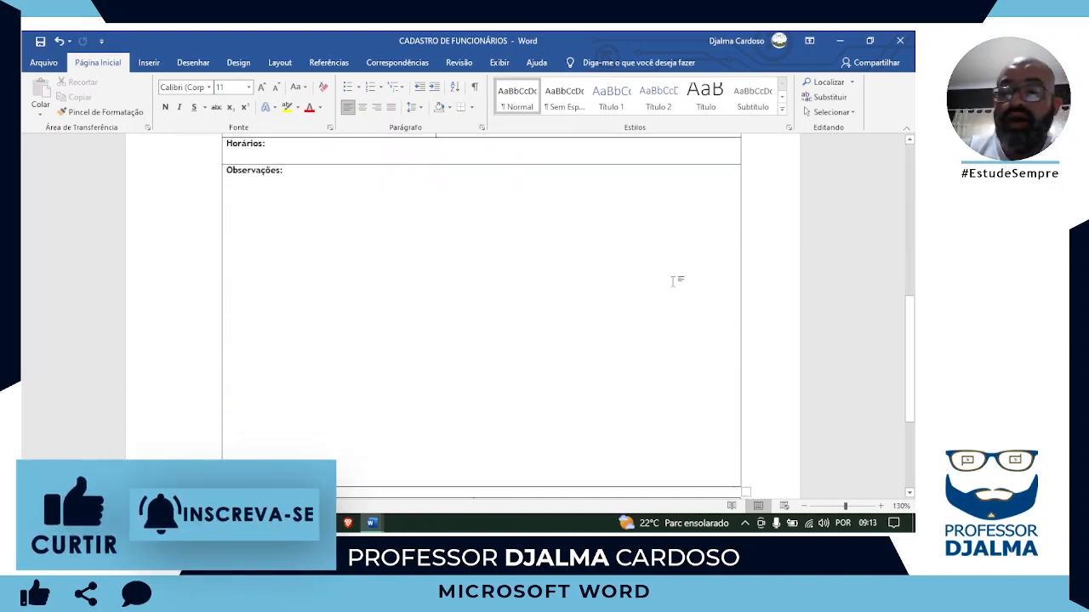
pyautogui.scroll(-1, 674, 281)
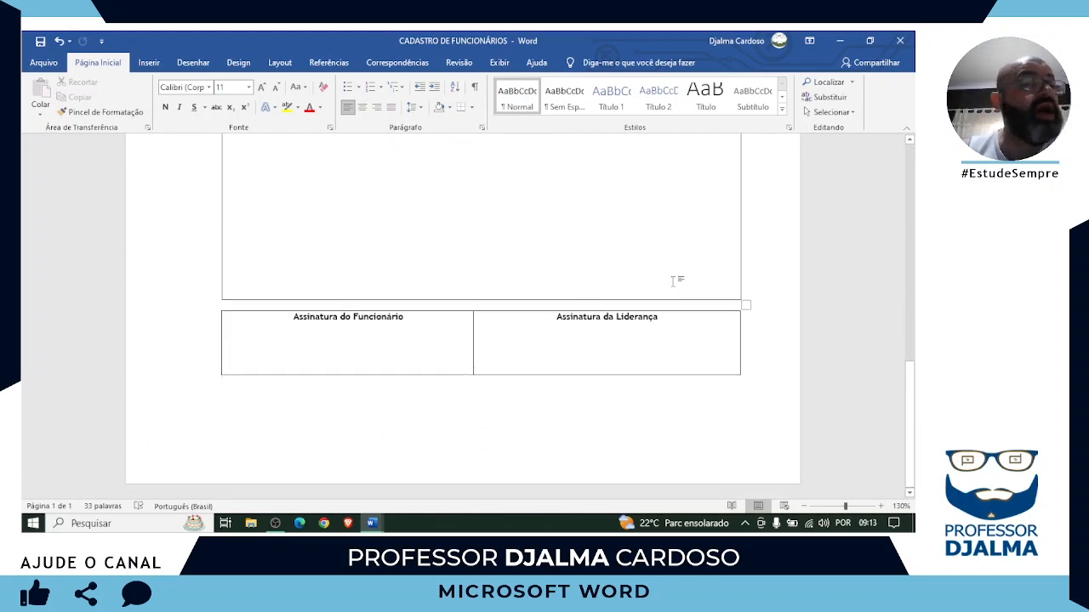
pyautogui.scroll(9, 673, 281)
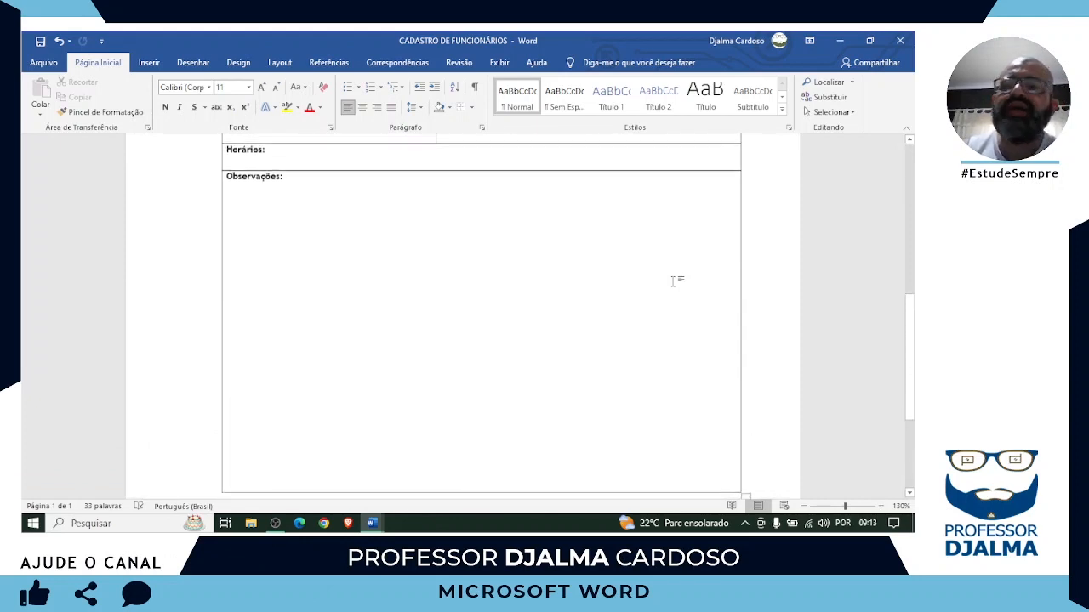
pyautogui.scroll(5, 672, 280)
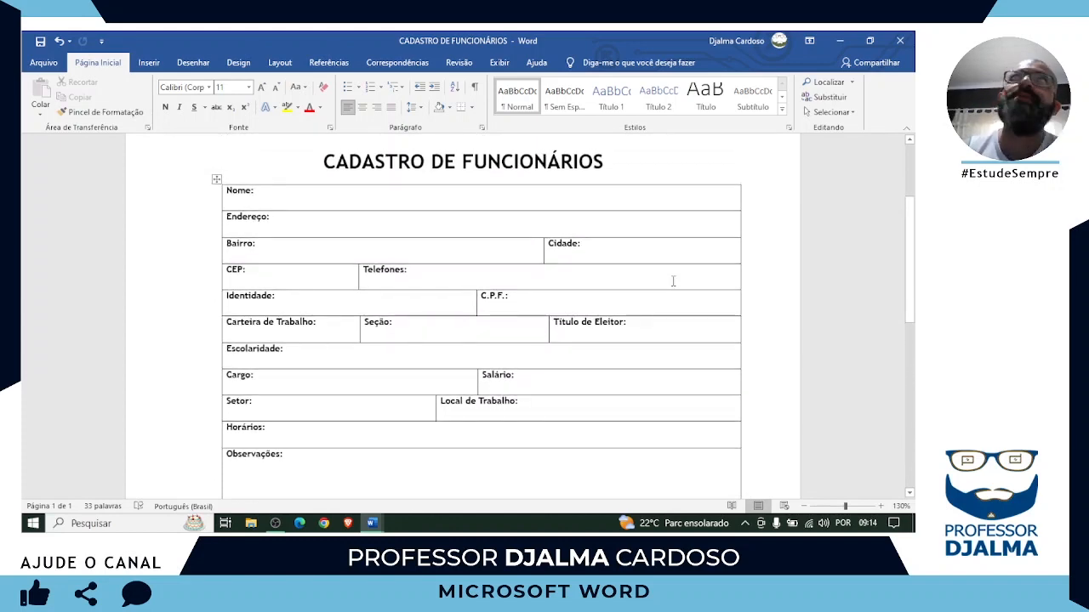
pyautogui.scroll(3, 673, 281)
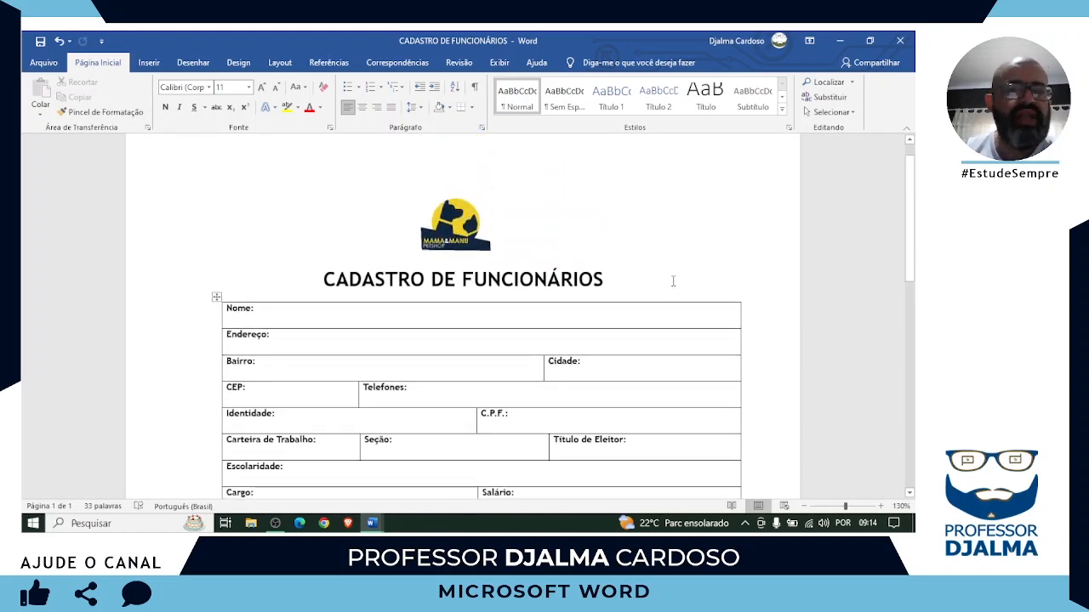
pyautogui.scroll(1, 672, 280)
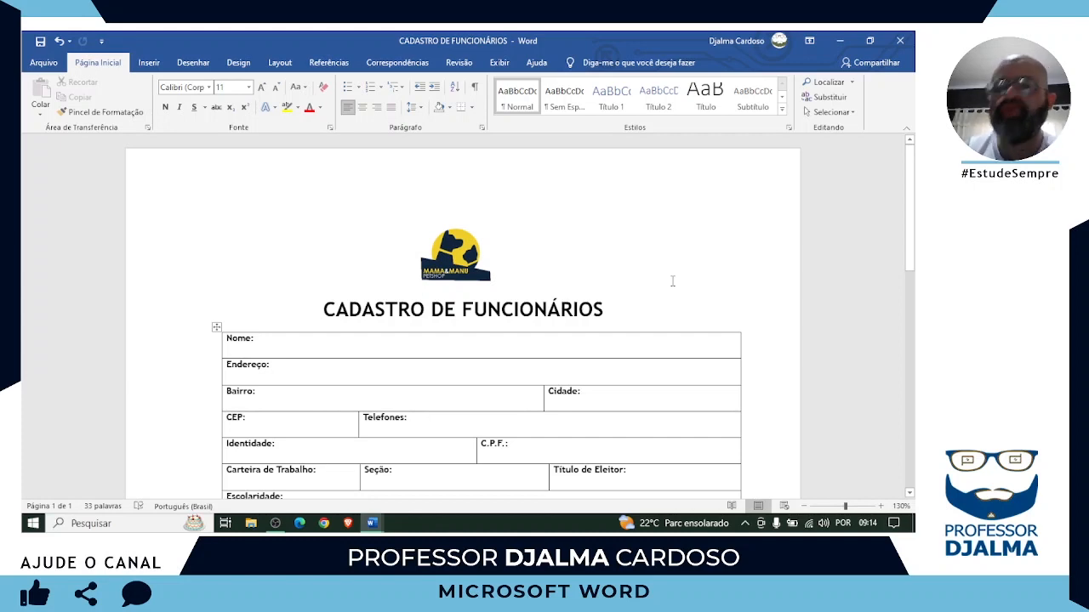
pyautogui.click(490, 342)
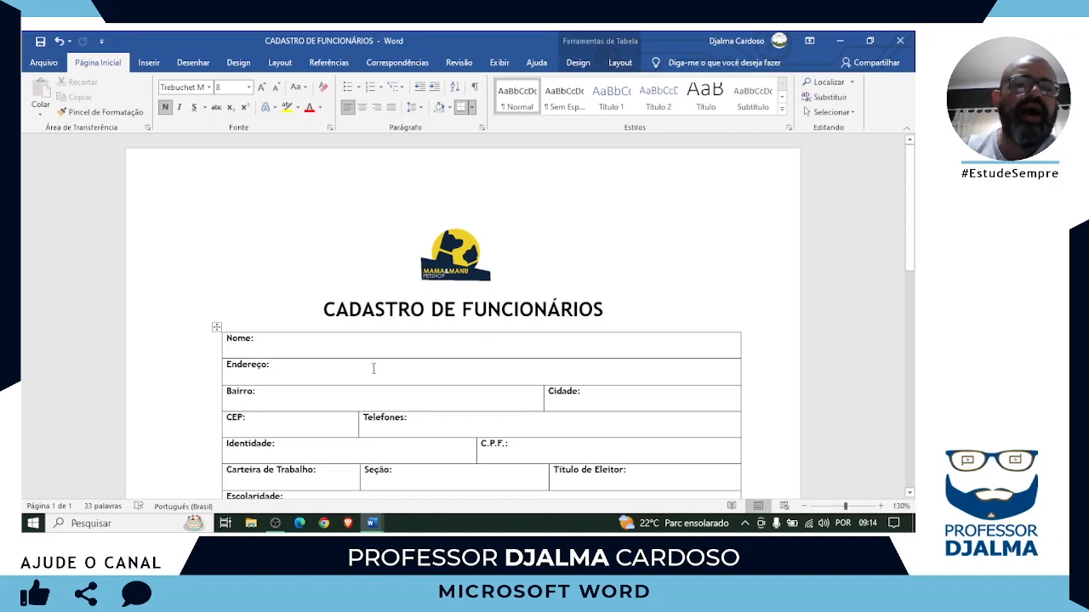
pyautogui.click(281, 423)
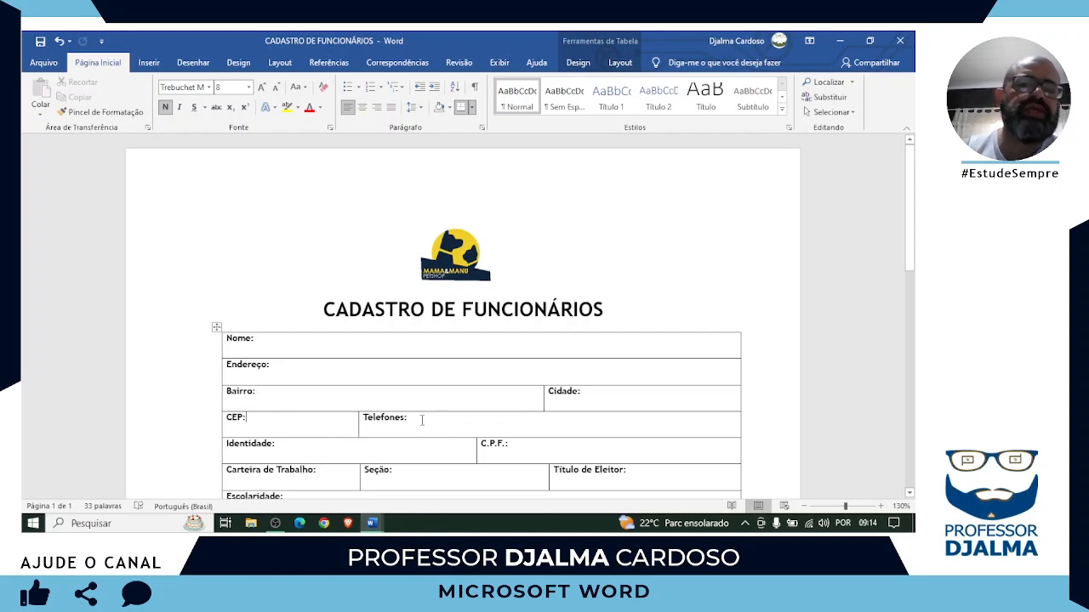